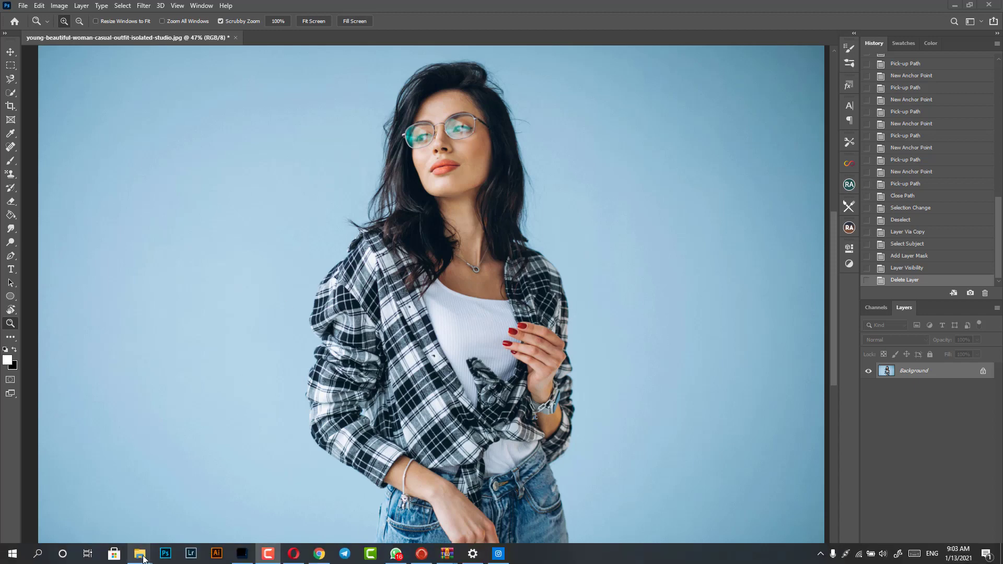
Open niamh10_by_faestock_d4o36sp.jpg from Downloads as a new Photoshop document.
mouse_move(140, 553)
left_click(189, 525)
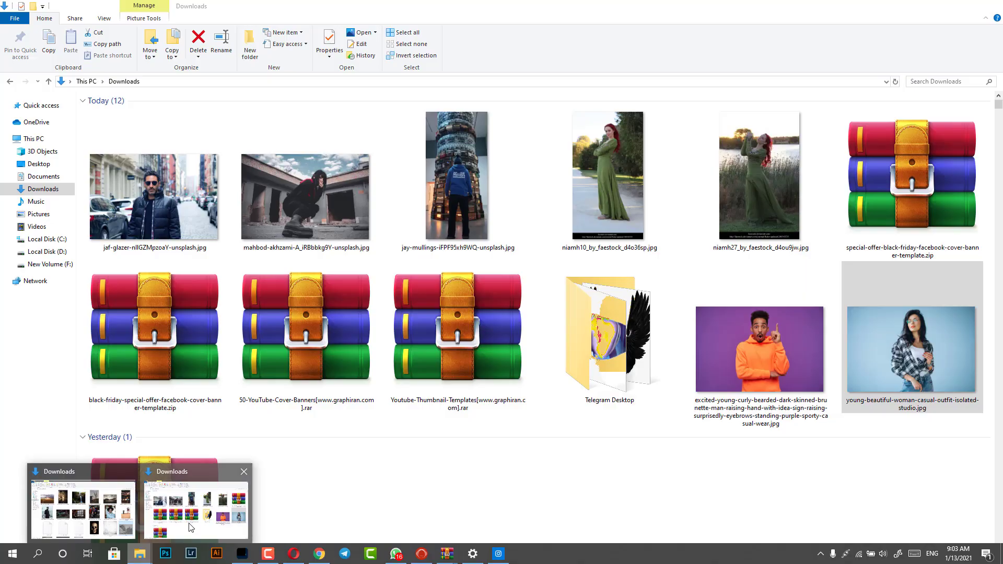
left_click_drag(766, 176, 767, 191)
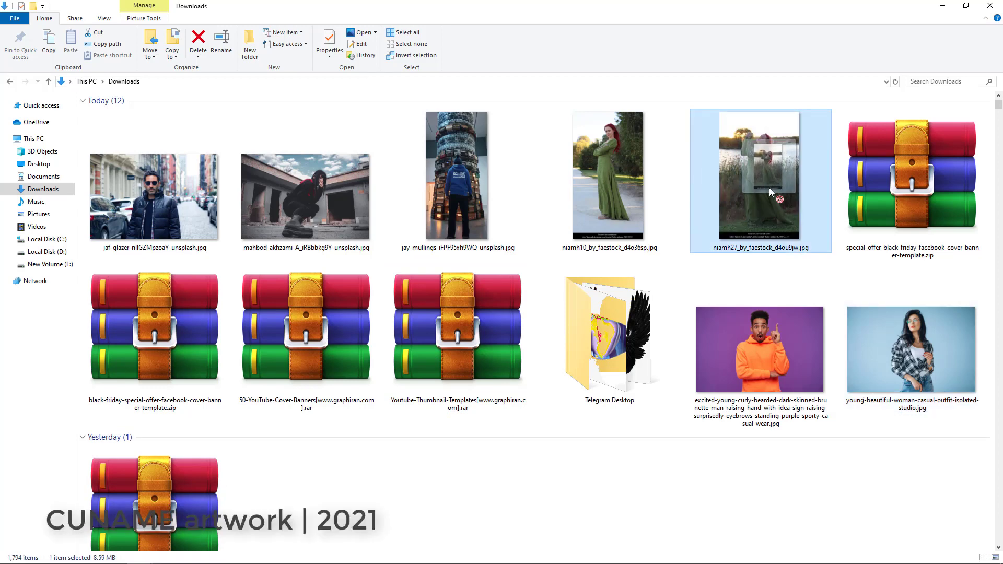
left_click_drag(767, 191, 769, 193)
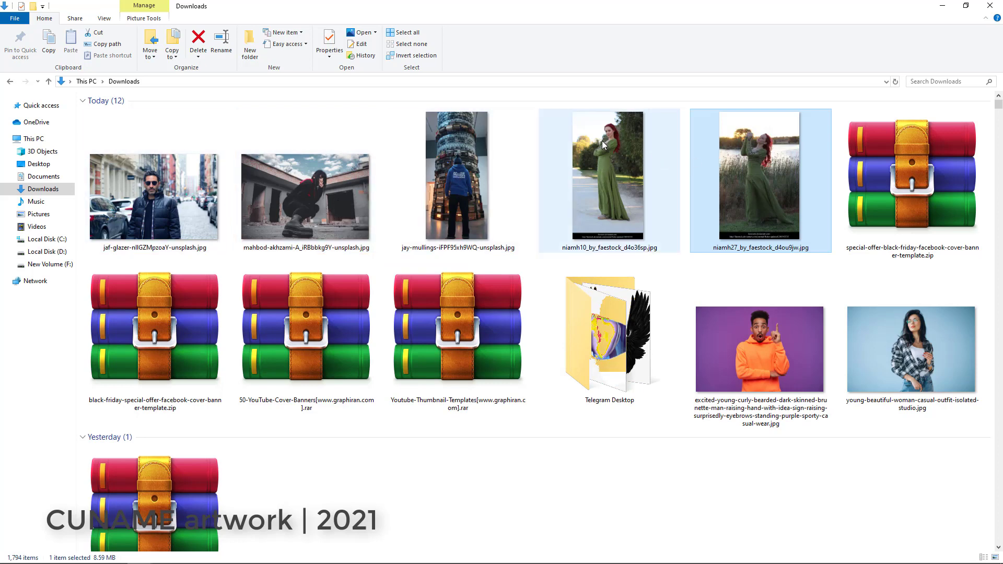
mouse_move(602, 140)
left_mouse_down()
mouse_move(548, 239)
mouse_move(308, 183)
mouse_move(376, 38)
left_mouse_up()
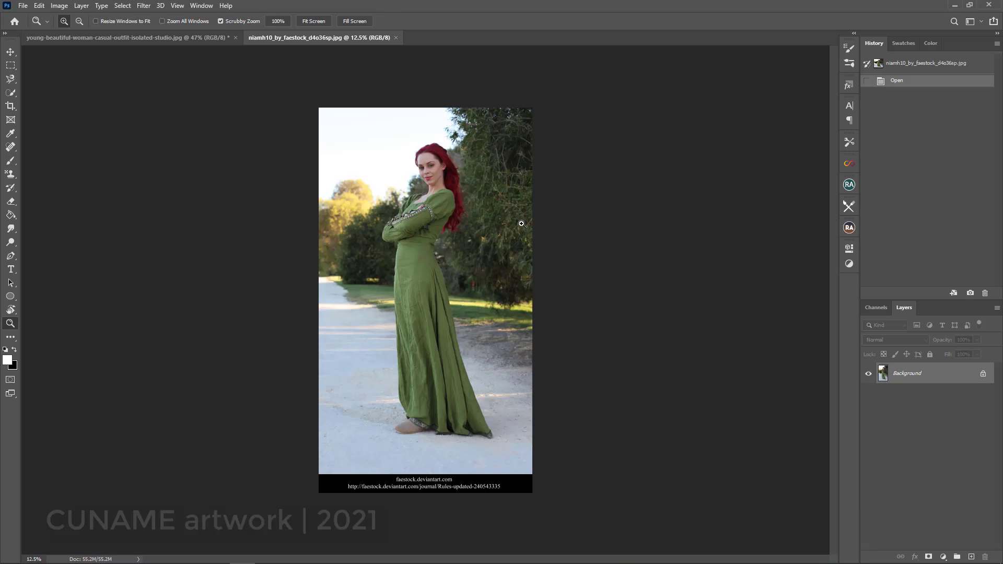
Zoom in on the red hair edge, then pan down to the green dress skirt.
scroll(508, 215, "up", 5)
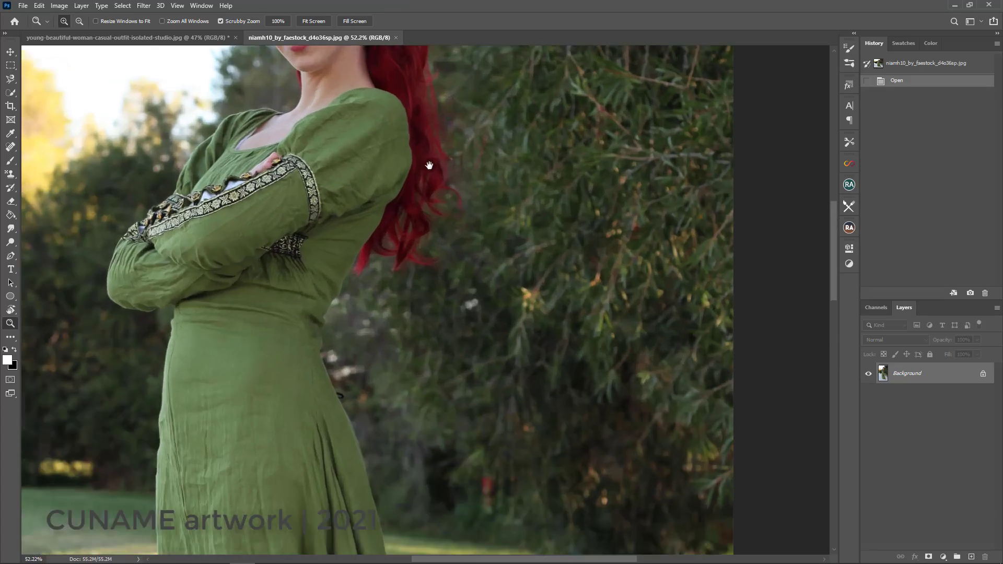
left_click_drag(430, 165, 466, 289)
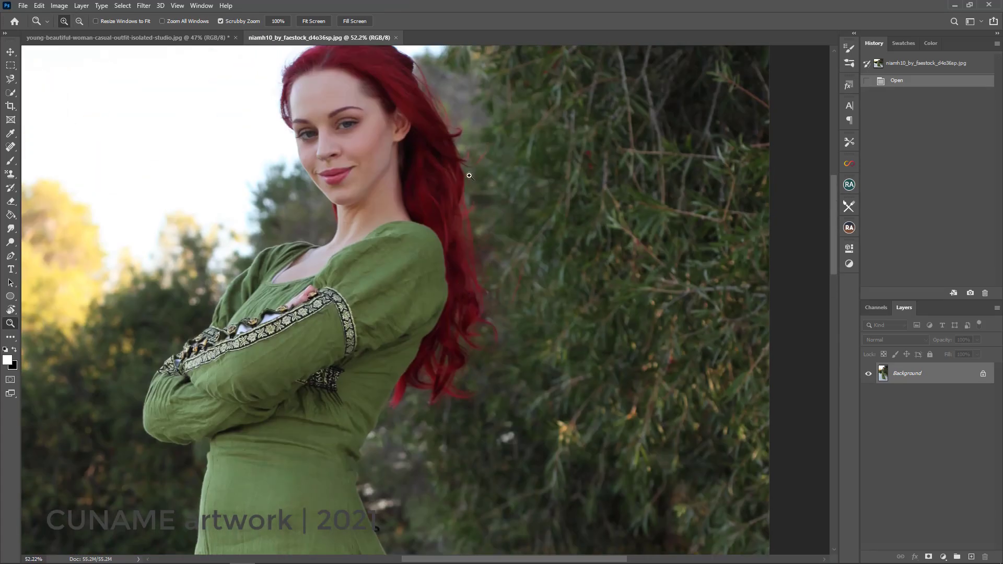
left_click_drag(438, 162, 434, 158)
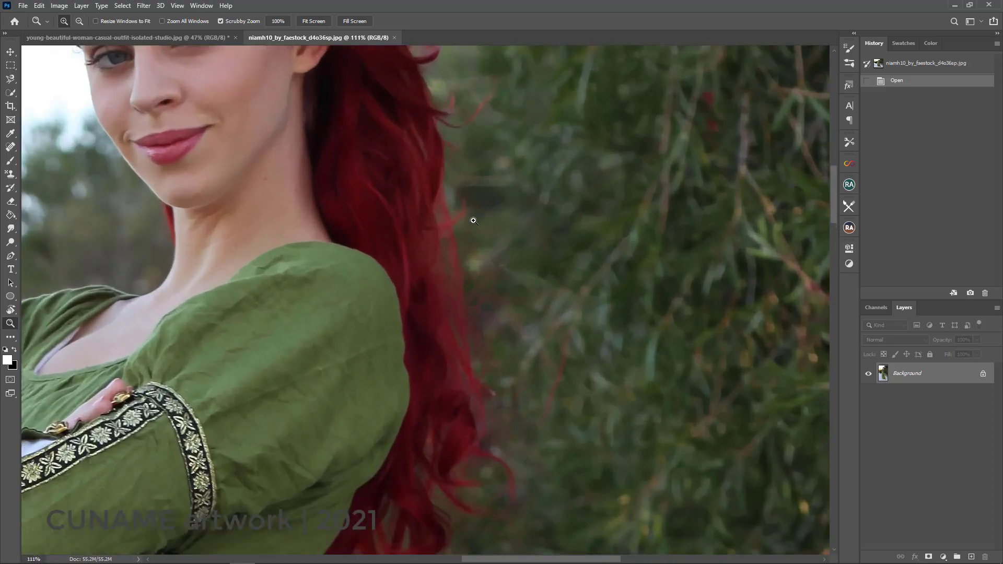
left_click_drag(366, 441, 460, 143)
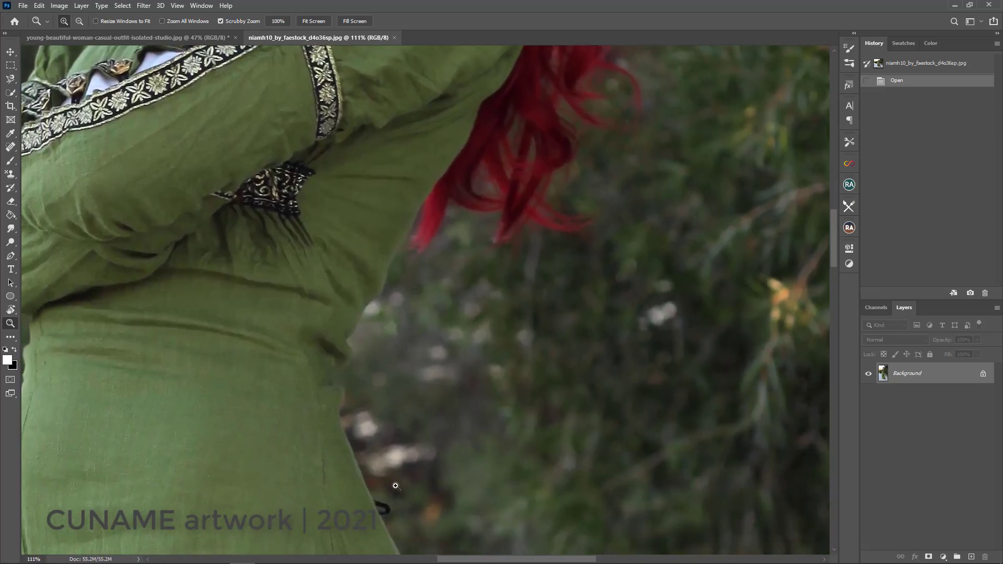
left_click_drag(392, 481, 439, 233)
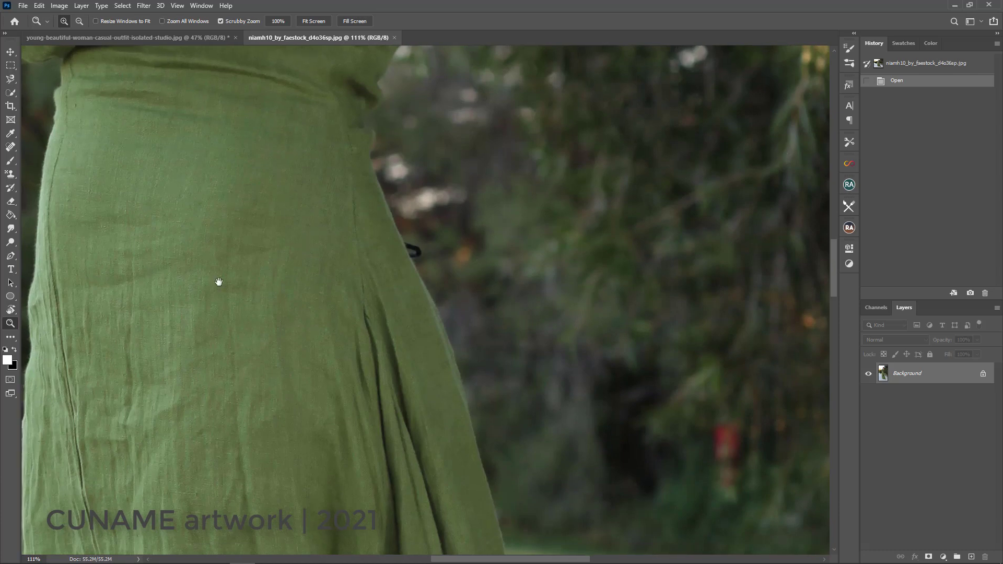
left_click(465, 233, "alt")
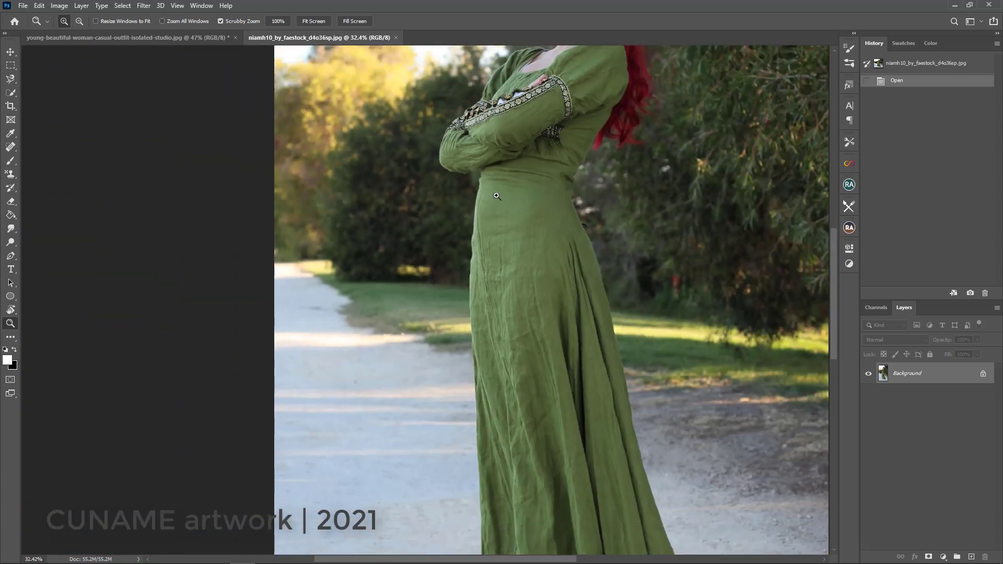
Inspect the top of the hair and face, then return to the plaid-shirt portrait.
scroll(569, 222, "up", 3)
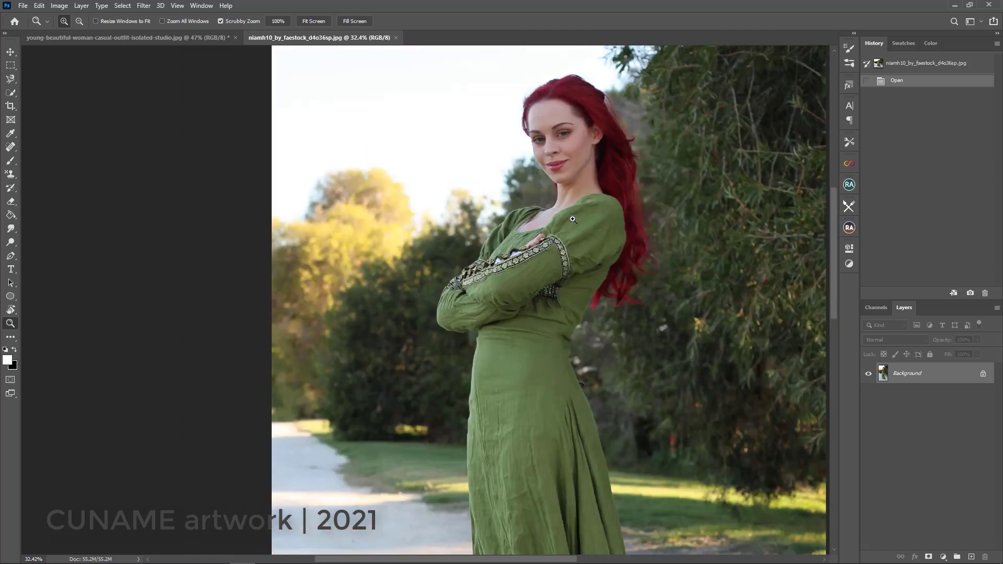
left_click(526, 103)
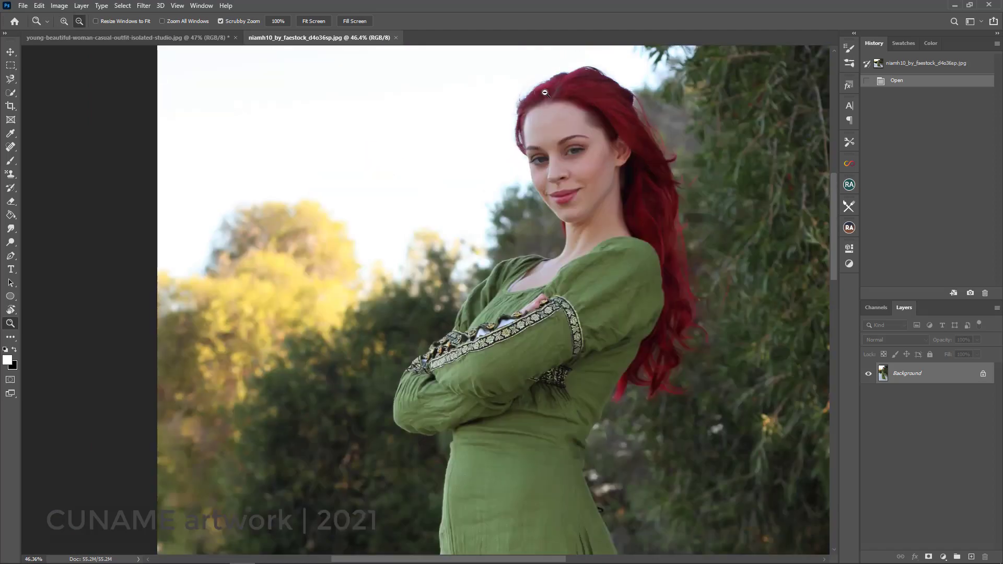
left_click_drag(730, 200, 547, 185)
scroll(571, 273, "down", 2)
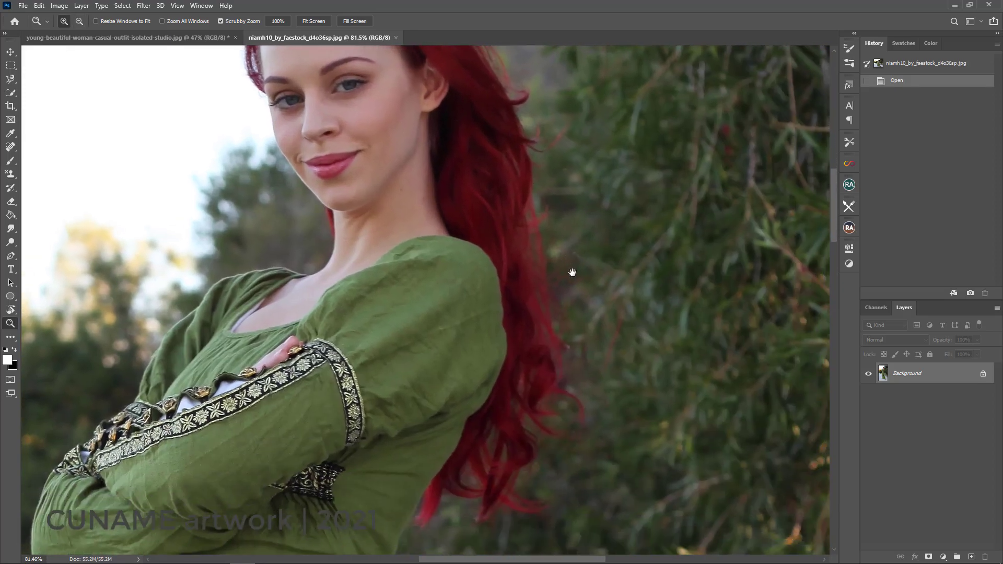
scroll(570, 273, "down", 2)
scroll(572, 274, "down", 1)
scroll(572, 274, "down", 2)
scroll(571, 274, "down", 1)
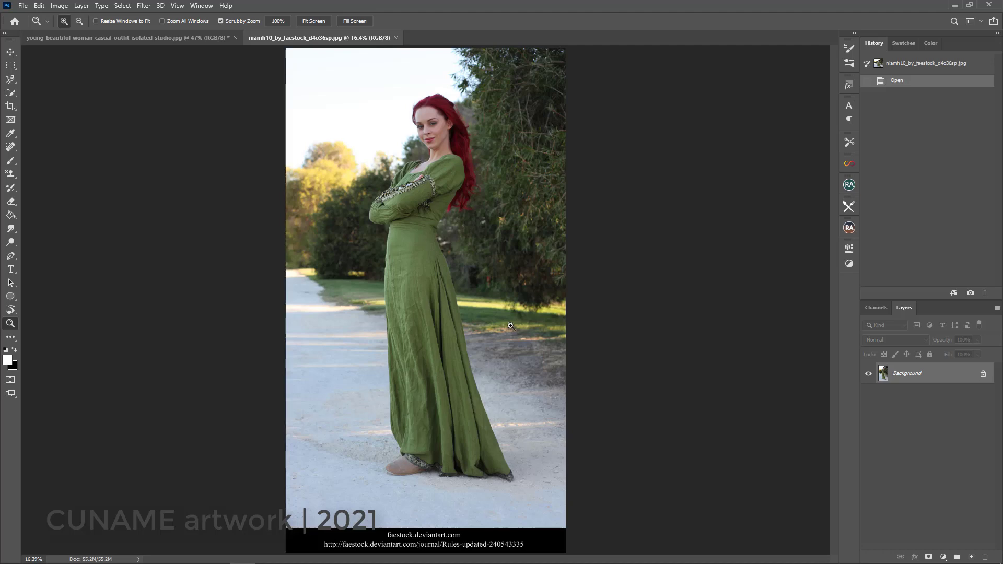
left_click(129, 33)
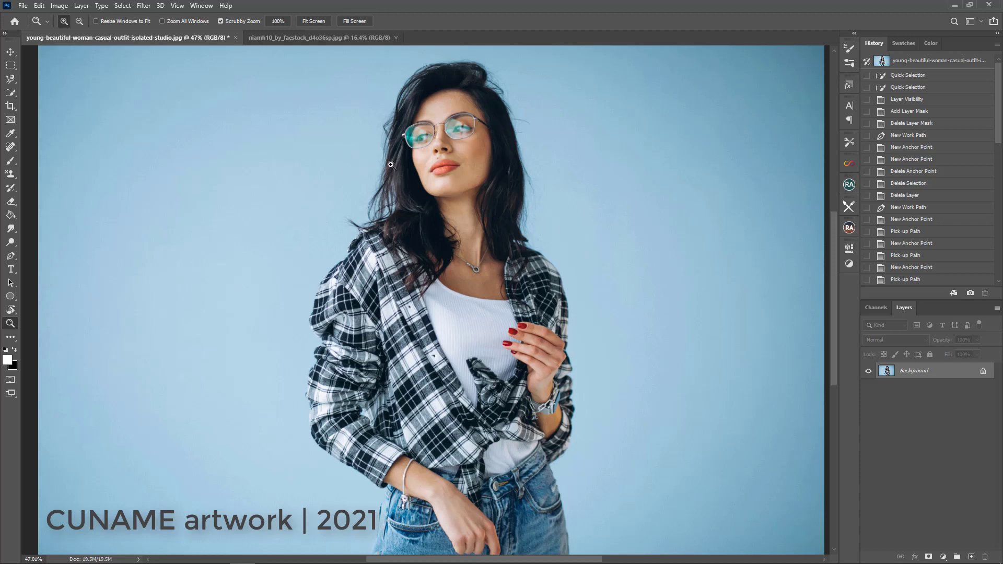
left_click_drag(375, 185, 365, 197)
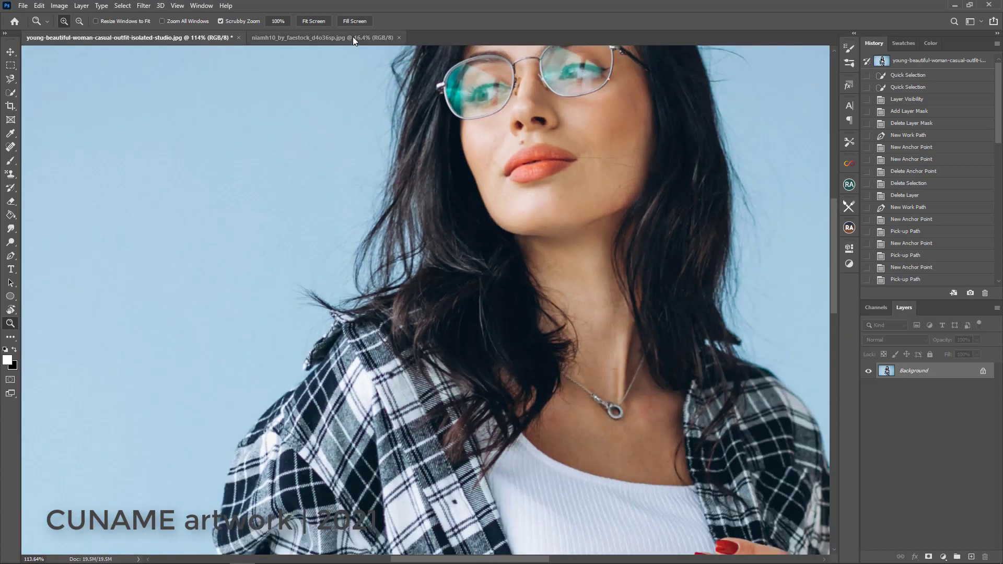
left_click(352, 37)
left_click_drag(522, 208, 536, 268)
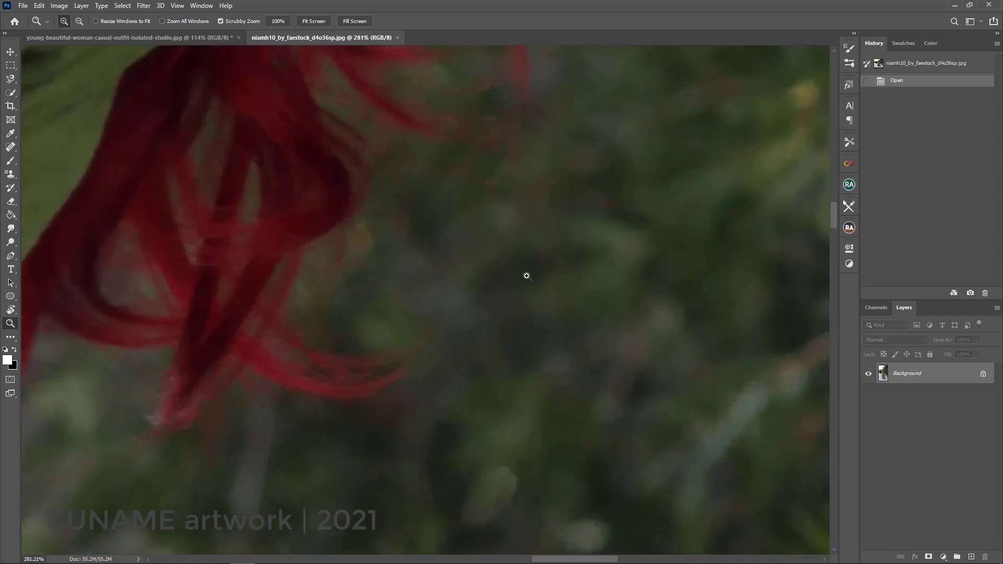
mouse_move(678, 264)
left_mouse_down()
mouse_move(640, 253)
mouse_move(606, 260)
left_mouse_up()
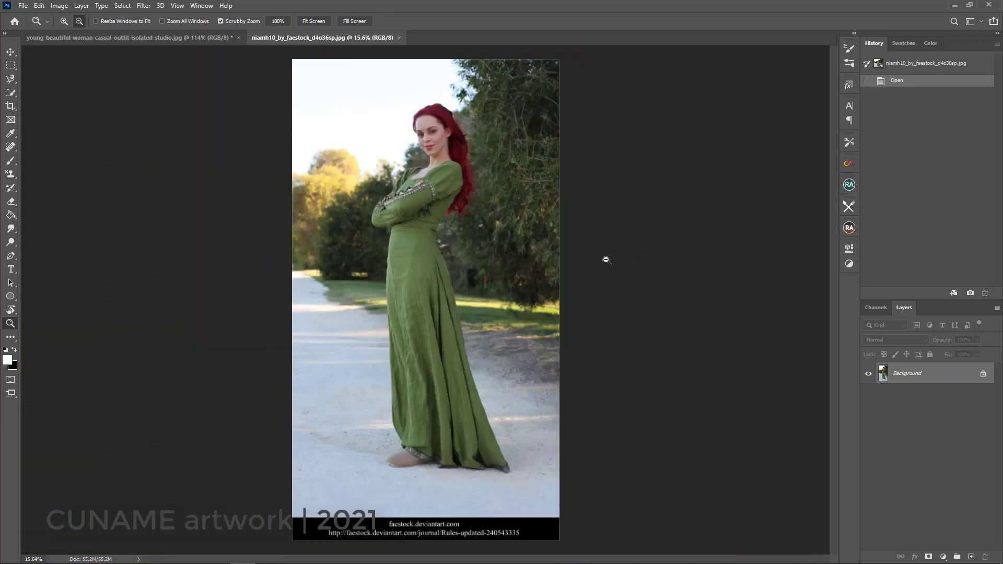
scroll(605, 259, "up", 1)
scroll(607, 257, "up", 1)
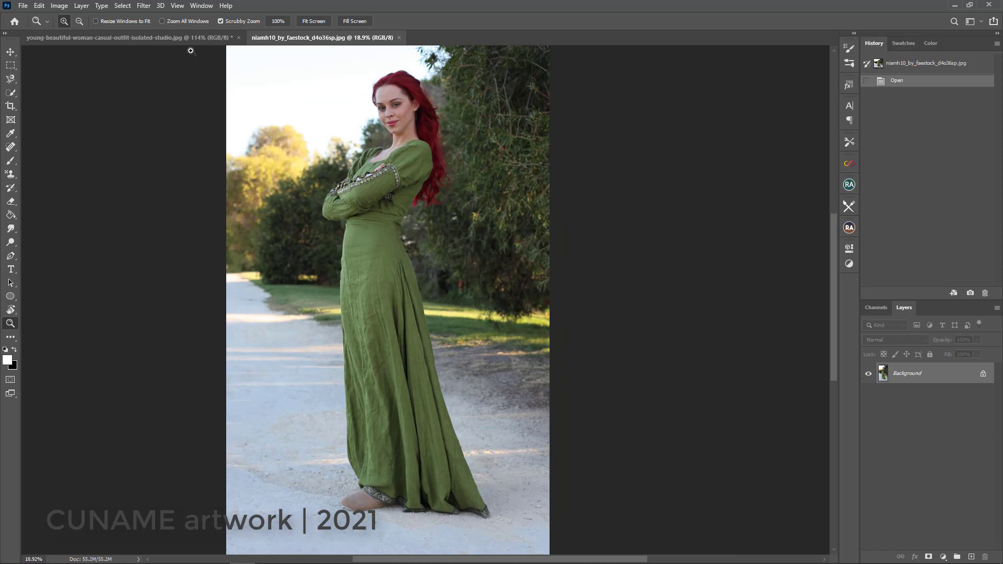
left_click(167, 38)
scroll(193, 101, "down", 1)
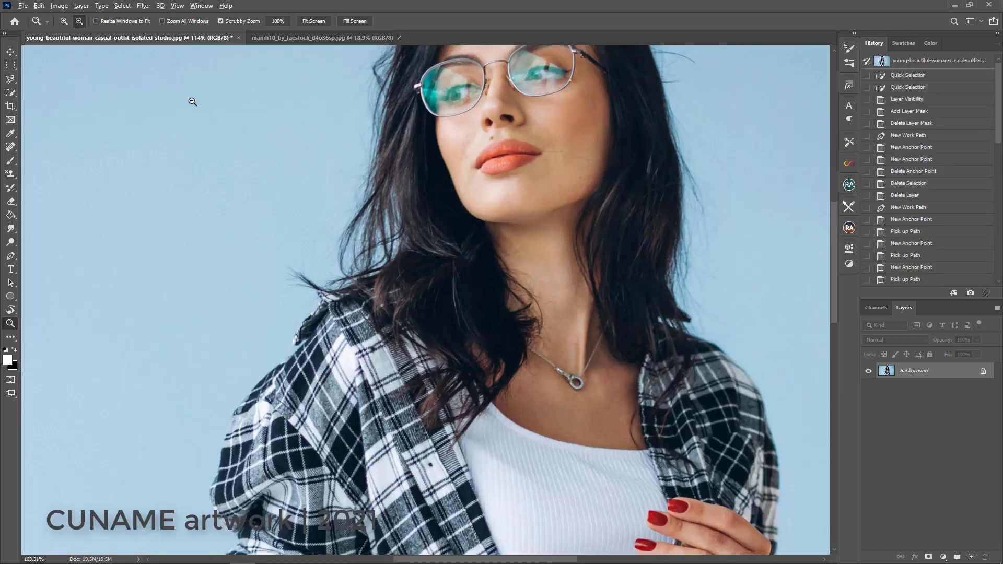
scroll(192, 101, "down", 2)
scroll(192, 101, "down", 2)
scroll(192, 102, "up", 1)
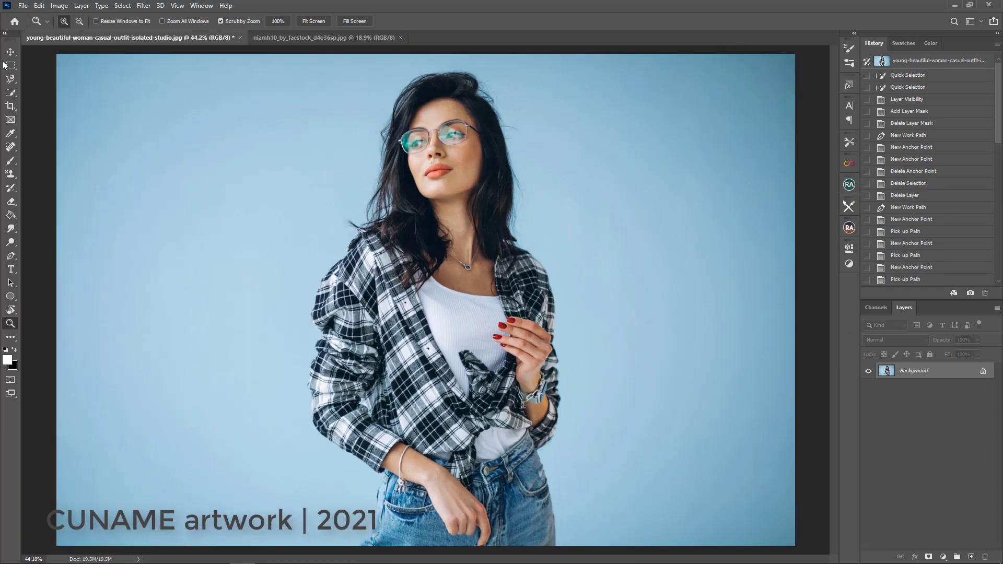
left_click(10, 79)
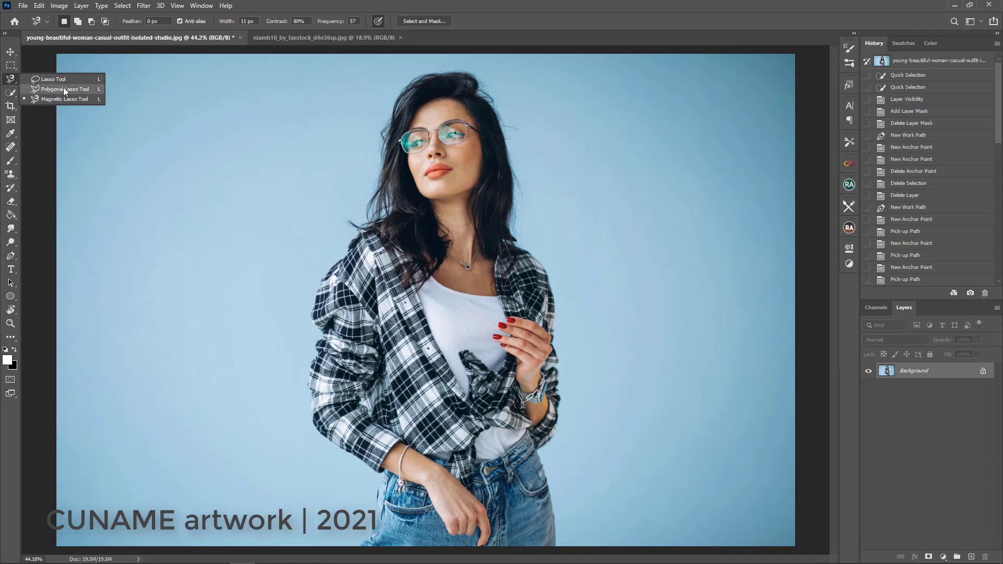
left_click(50, 99)
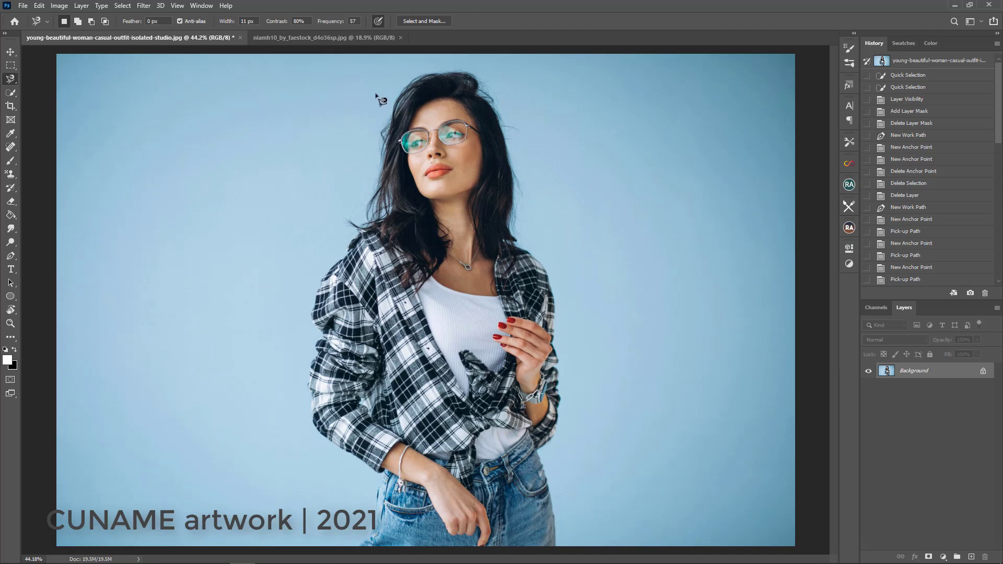
left_click(416, 79)
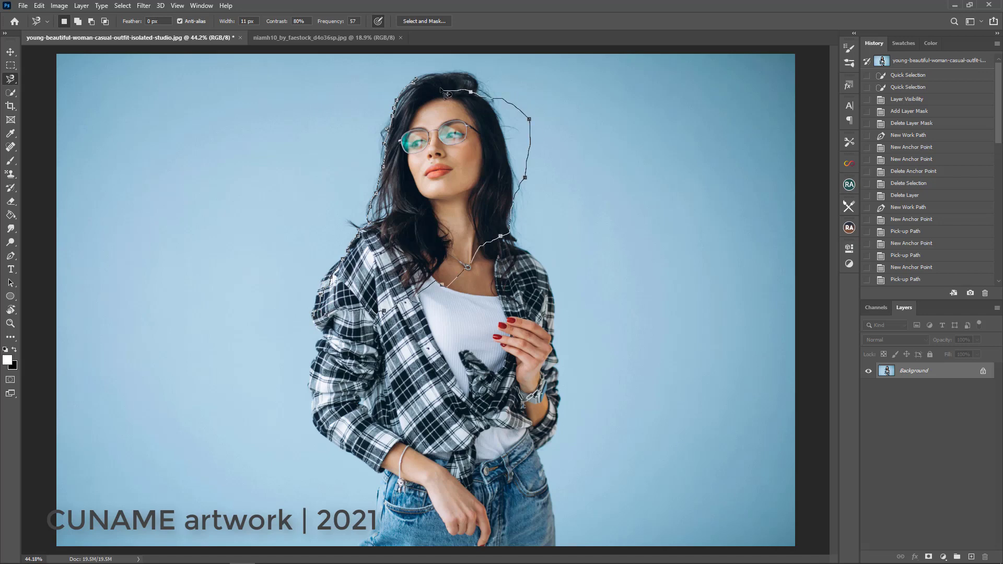
left_click(424, 85)
key("z")
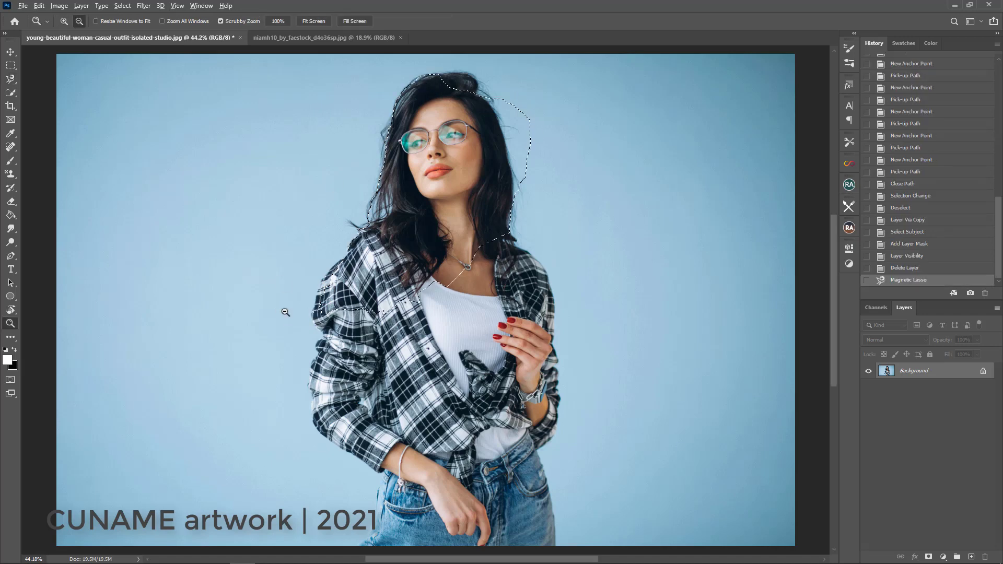
left_click_drag(284, 311, 290, 240)
key("l")
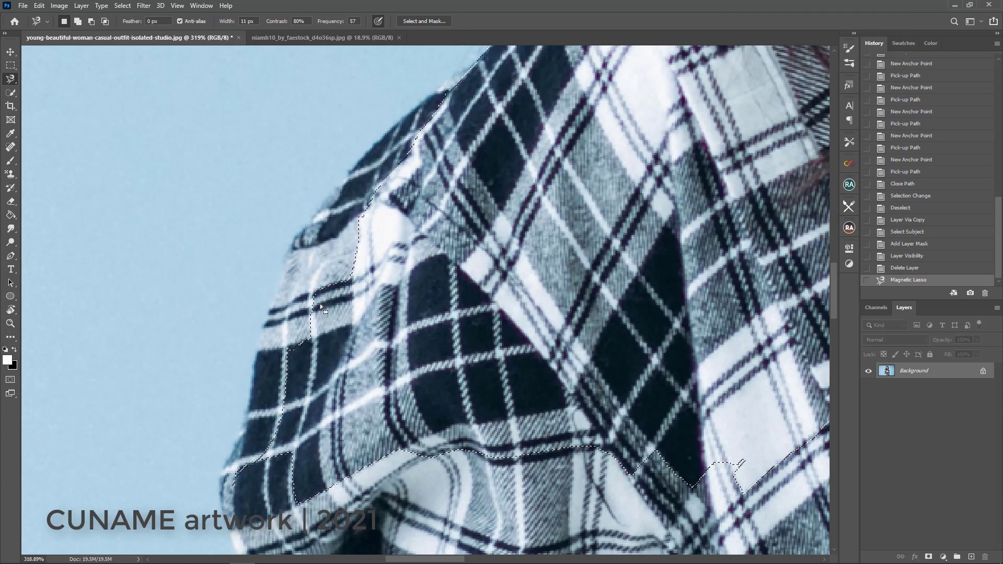
scroll(252, 276, "down", 5)
key("ctrl+d")
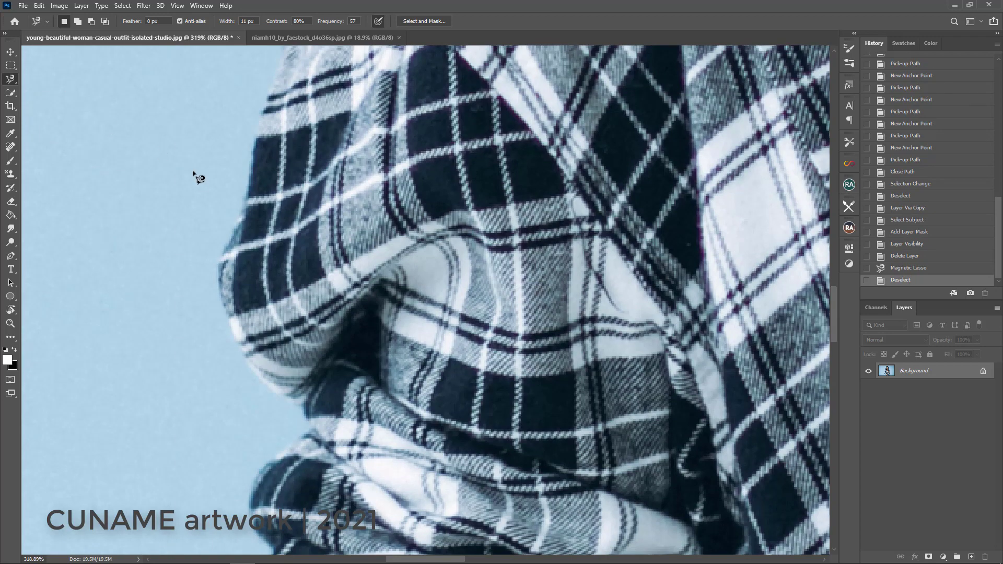
key("z")
left_click_drag(260, 182, 34, 178)
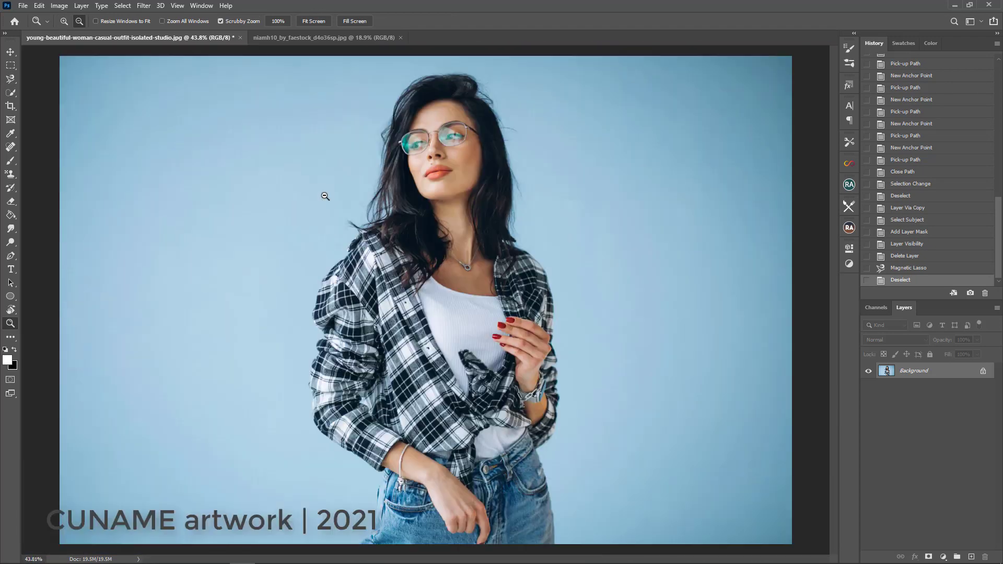
Paint a Quick Selection over her hair, face, sleeve, hand and shirt front.
left_click(12, 94)
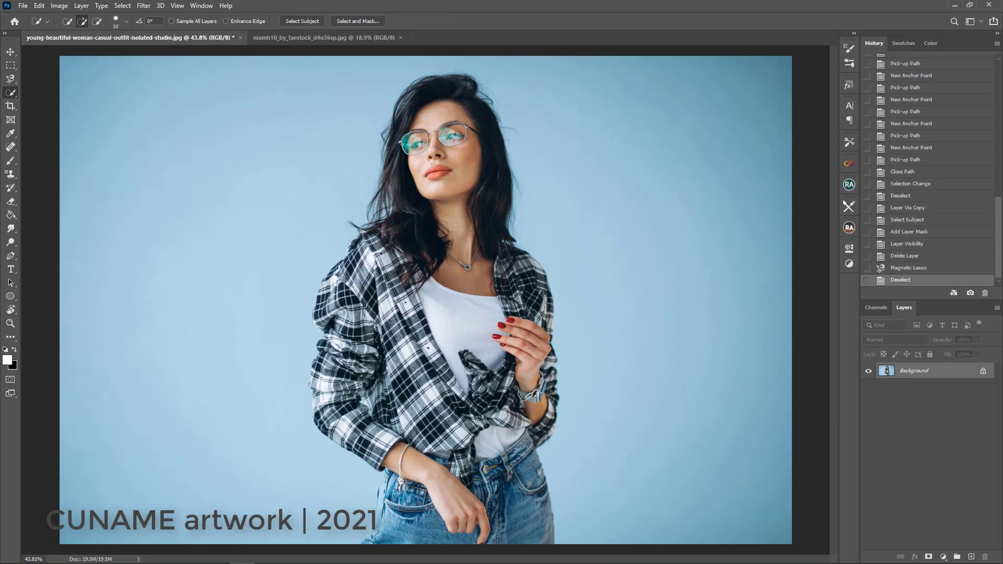
key("l")
left_click(10, 92)
left_click_drag(427, 103, 326, 324)
left_click_drag(327, 365, 325, 410)
mouse_move(407, 469)
left_mouse_down()
mouse_move(391, 402)
mouse_move(421, 249)
mouse_move(449, 407)
mouse_move(387, 535)
mouse_move(384, 488)
left_mouse_up()
Subtract the excess selection edge back to the jeans contour with Alt.
scroll(385, 502, "up", 3)
scroll(385, 502, "up", 2)
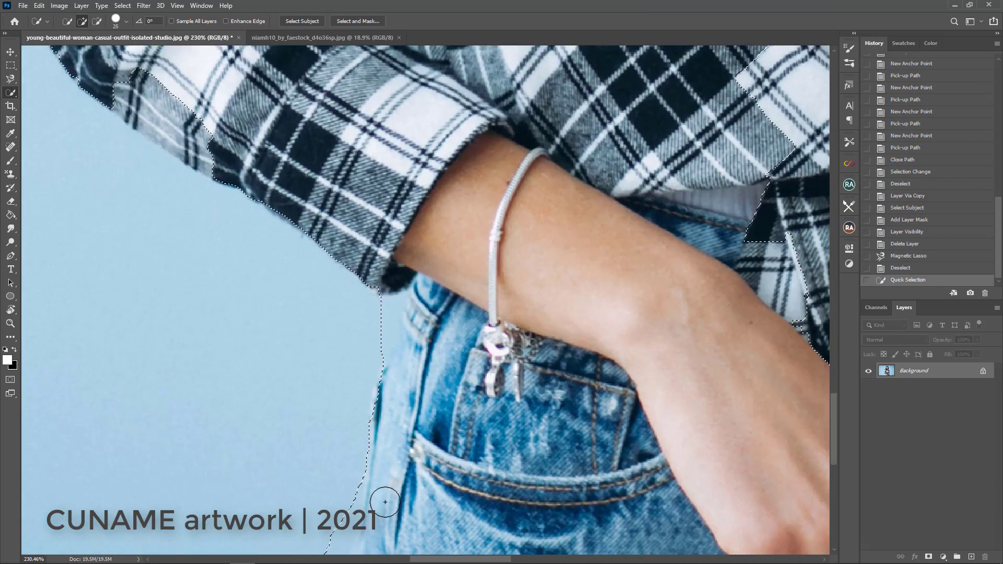
scroll(385, 502, "down", 5)
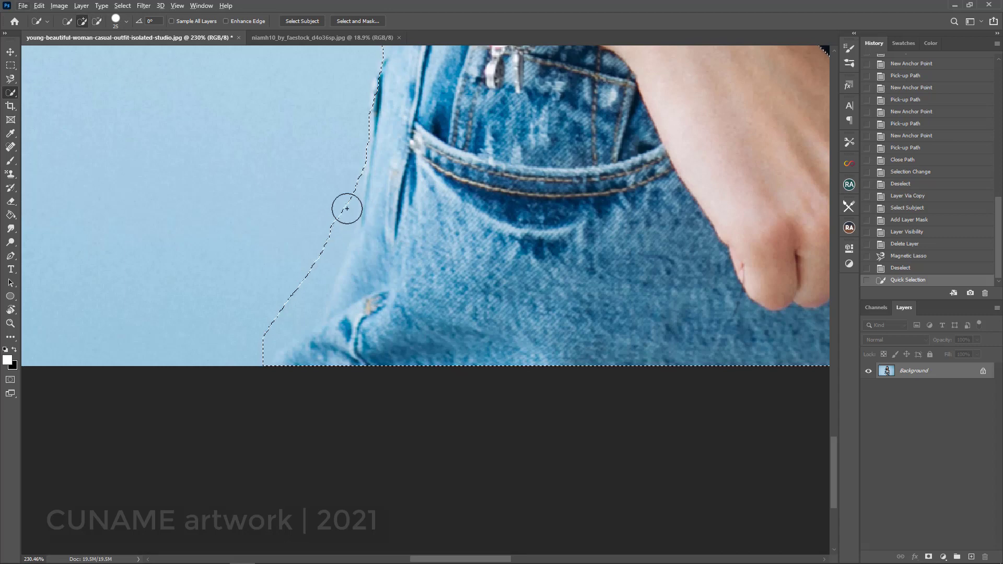
key("alt")
mouse_move(349, 173)
left_mouse_down()
mouse_move(333, 197)
mouse_move(348, 165)
mouse_move(341, 210)
mouse_move(265, 349)
left_mouse_up()
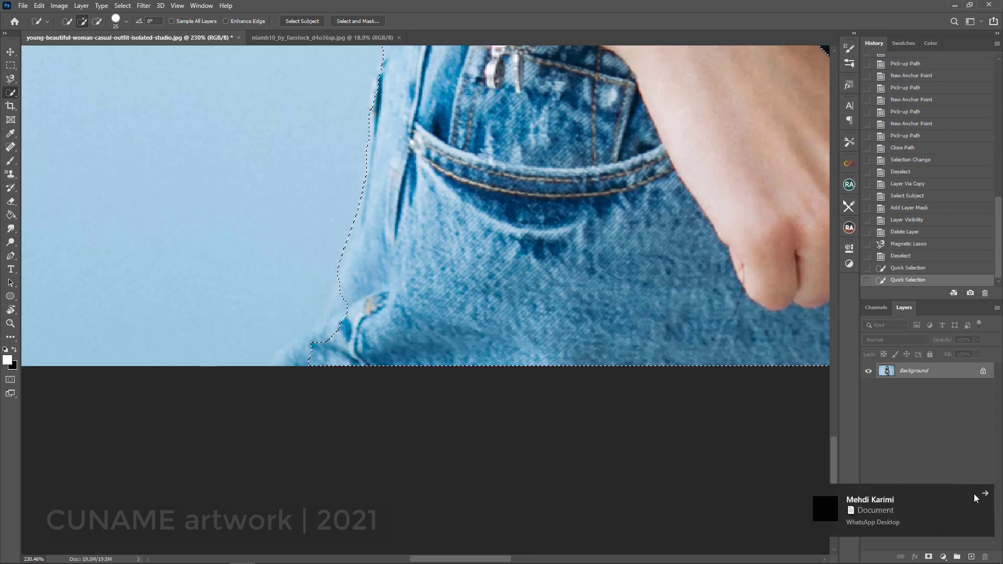
left_click(983, 494)
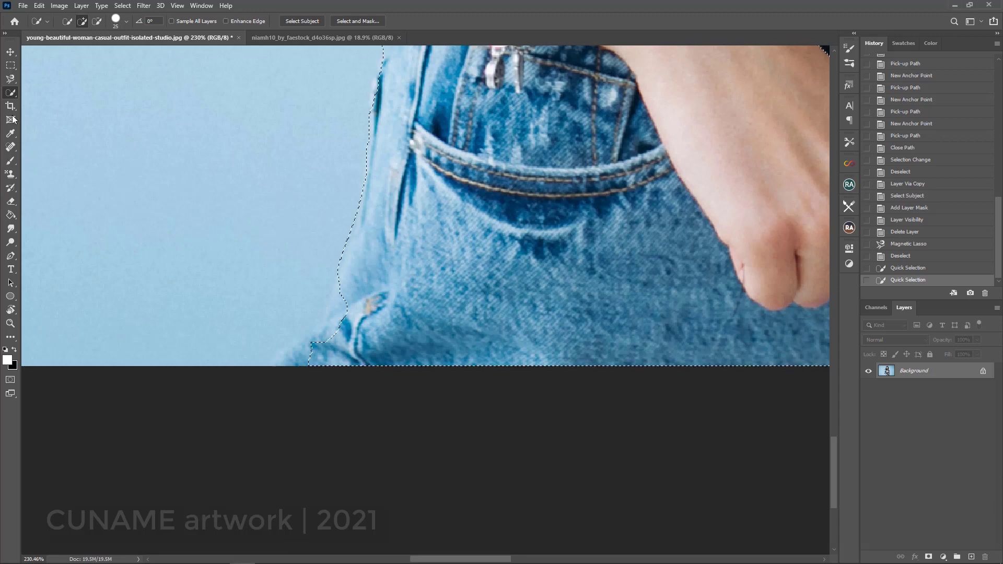
Widen the selection along the jeans edge using Patch Tool outlines in Add to Selection mode.
left_click(11, 147)
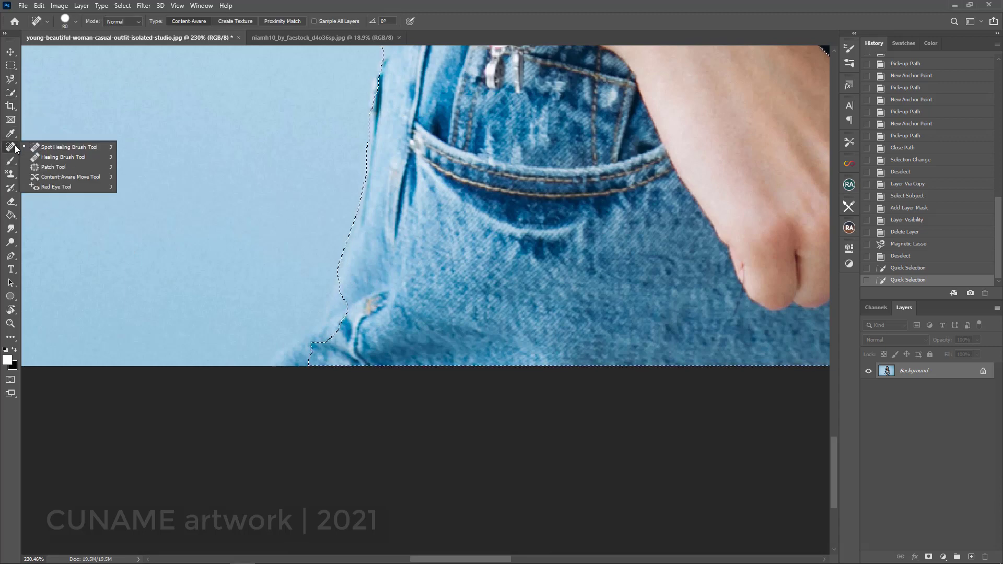
left_click(52, 166)
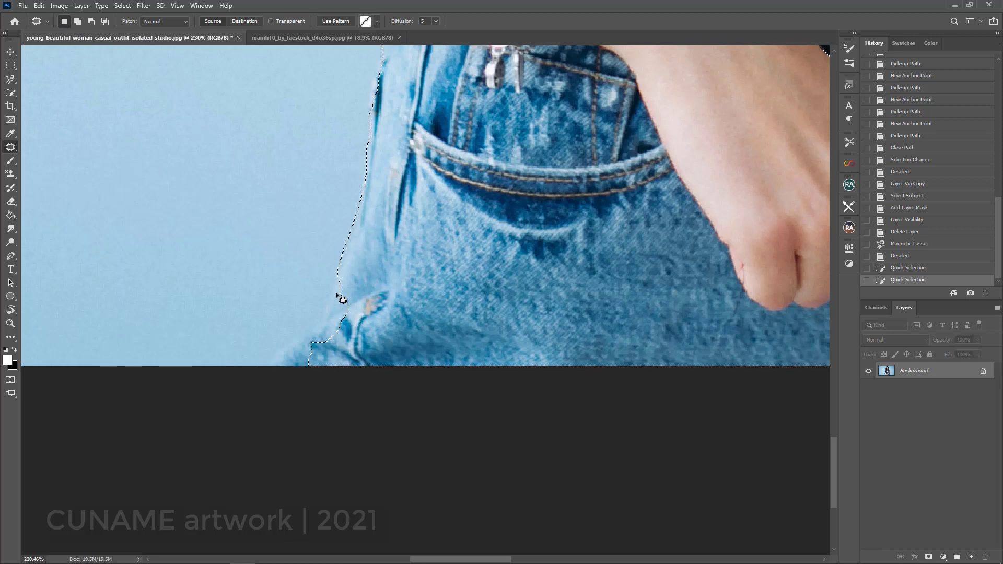
left_click(77, 22)
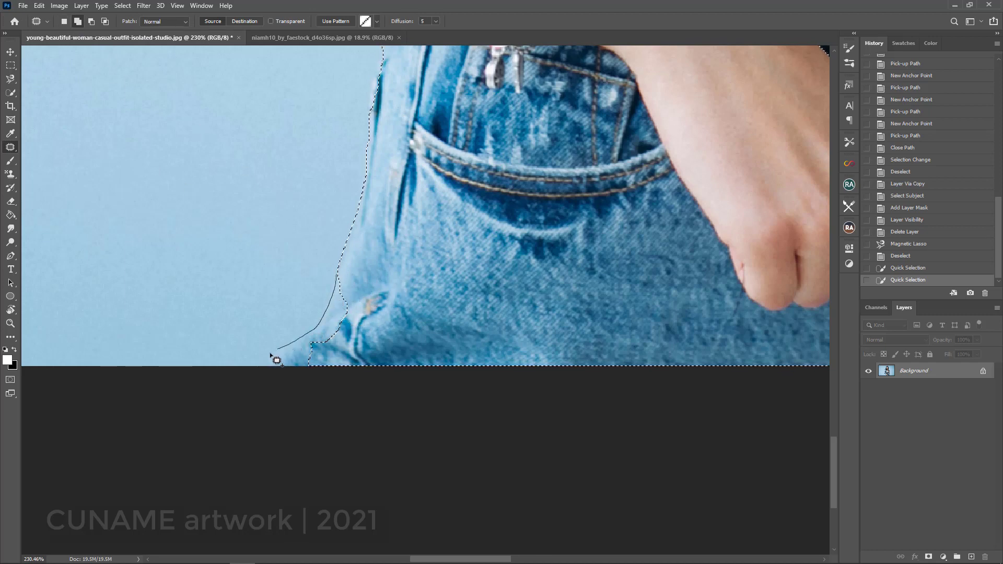
left_click_drag(275, 360, 369, 407)
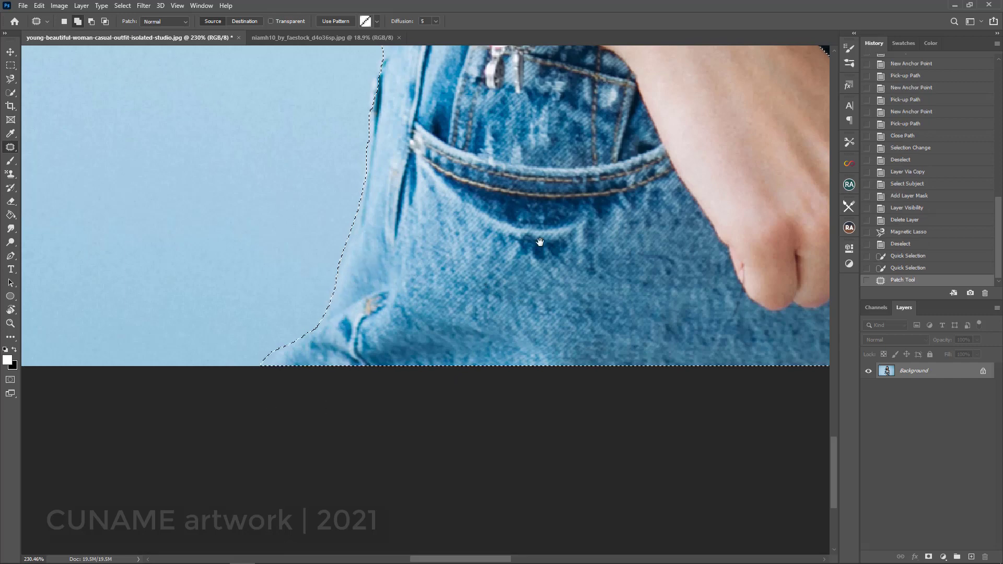
left_click_drag(539, 242, 458, 461)
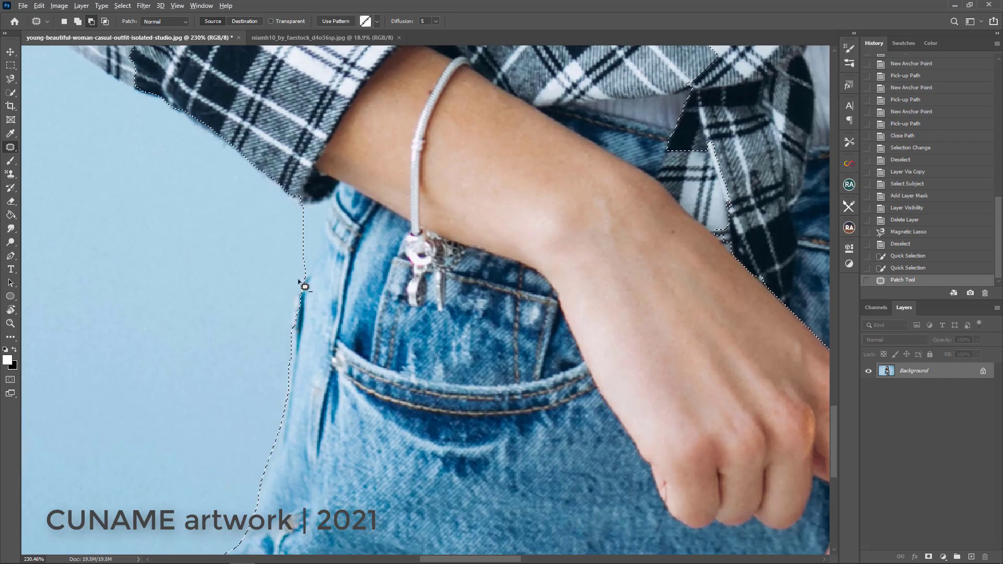
mouse_move(305, 287)
left_mouse_down()
mouse_move(316, 208)
mouse_move(280, 282)
left_mouse_up()
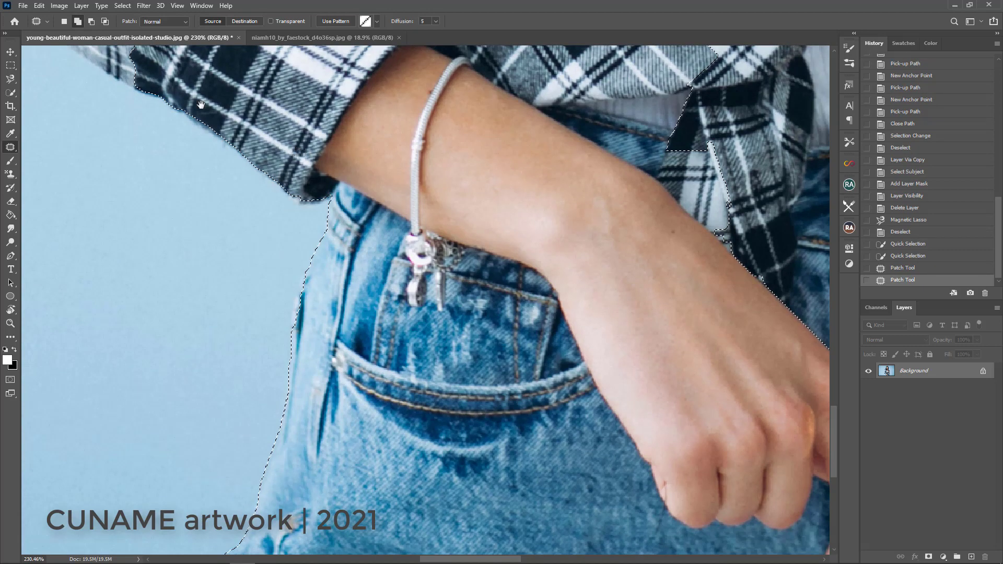
left_click_drag(200, 104, 404, 376)
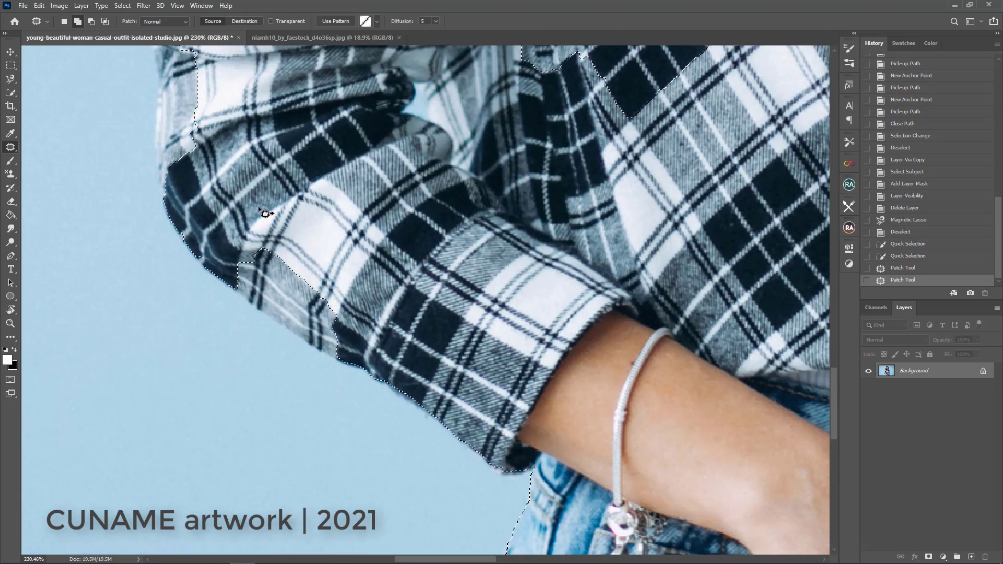
Add a trial layer mask and zoom in to inspect the masked sleeve edge.
left_click(927, 560)
key("z")
mouse_move(212, 275)
left_mouse_down()
mouse_move(236, 267)
mouse_move(198, 268)
left_mouse_up()
left_click(307, 280)
key("j")
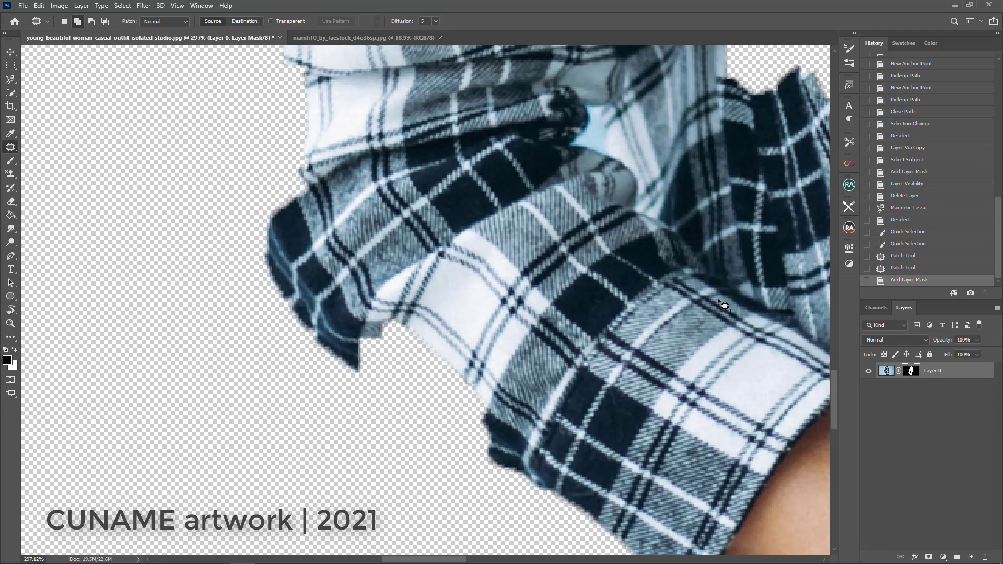
left_click_drag(448, 124, 452, 431)
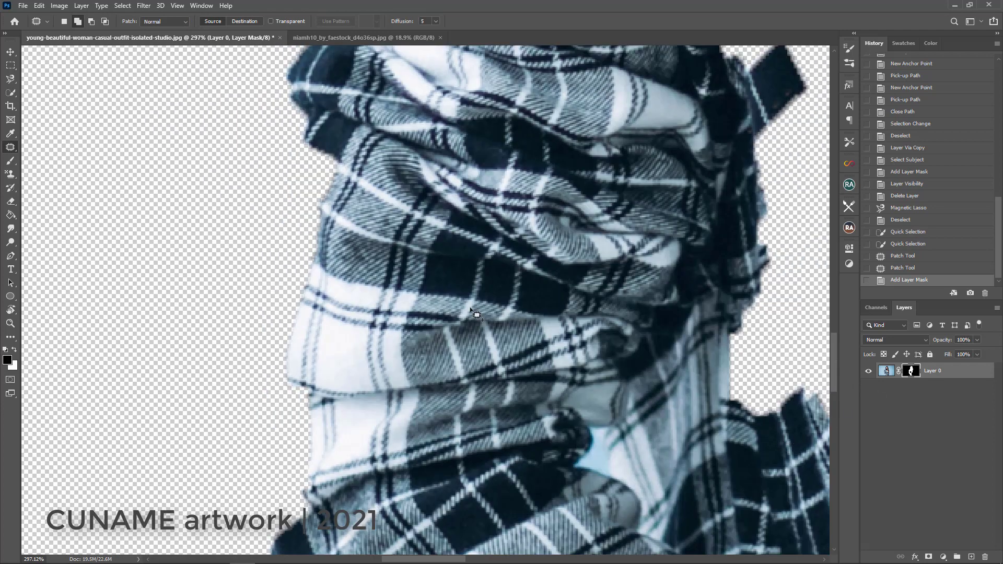
Undo the layer mask and clear the selection.
key("ctrl+z")
key("ctrl+d")
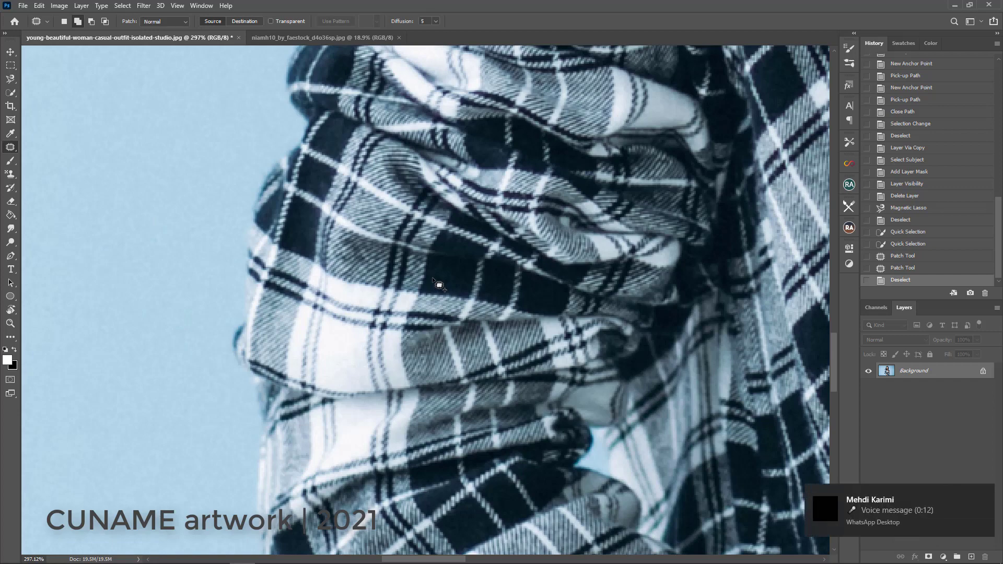
left_click(985, 495)
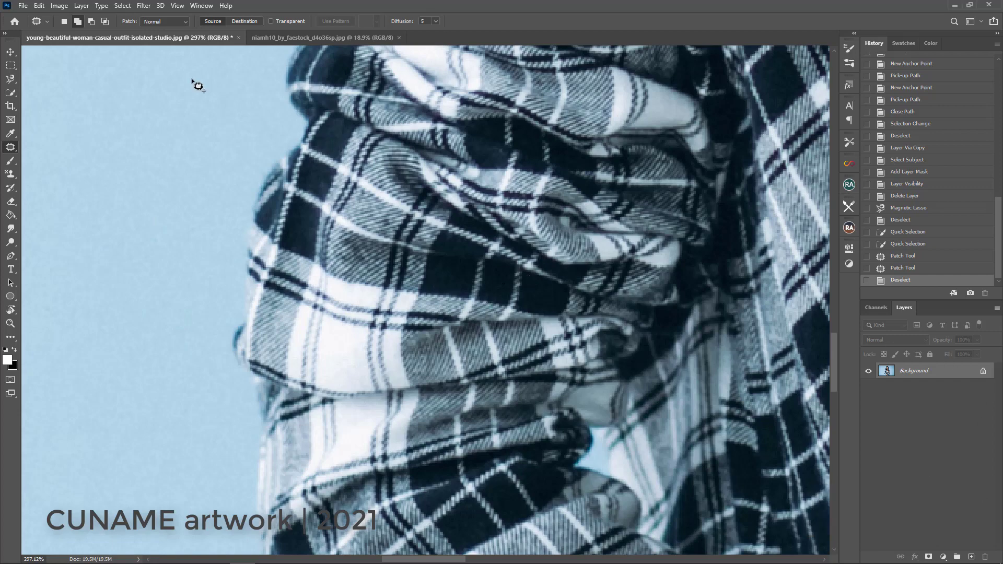
Zoom out to the whole woman and duplicate the photo onto Layer 1.
key("z")
left_click(299, 121, "alt")
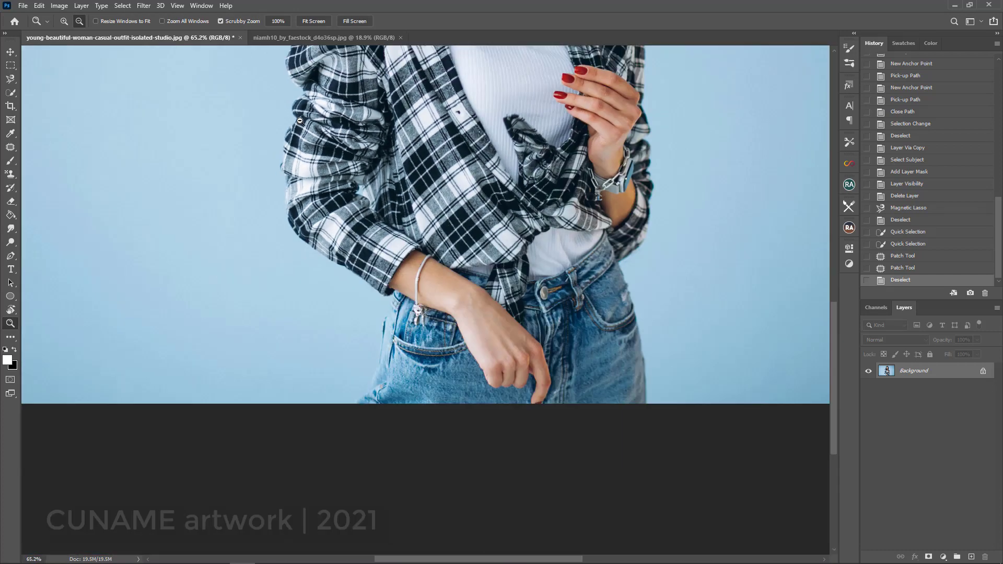
left_click(299, 120, "alt")
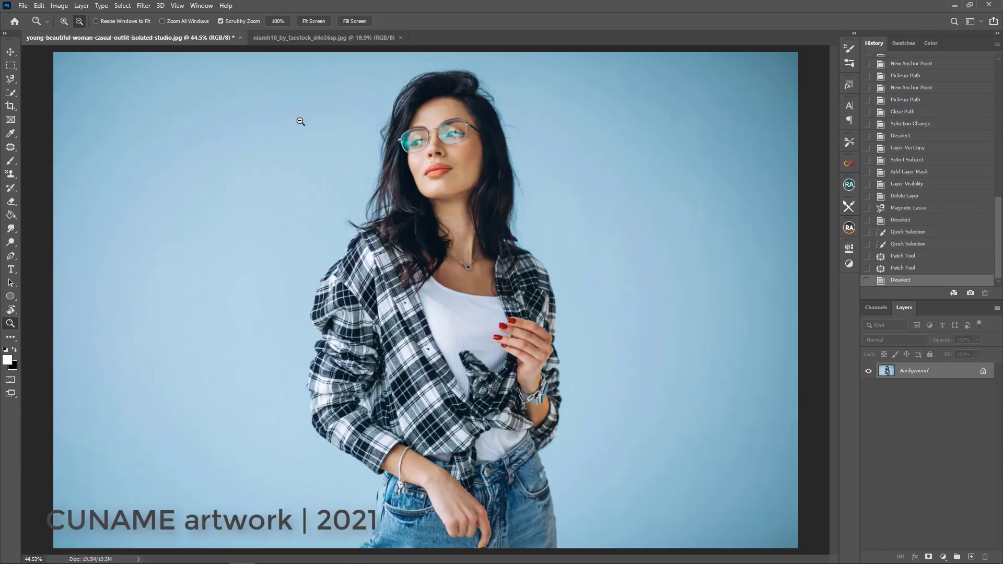
key("j")
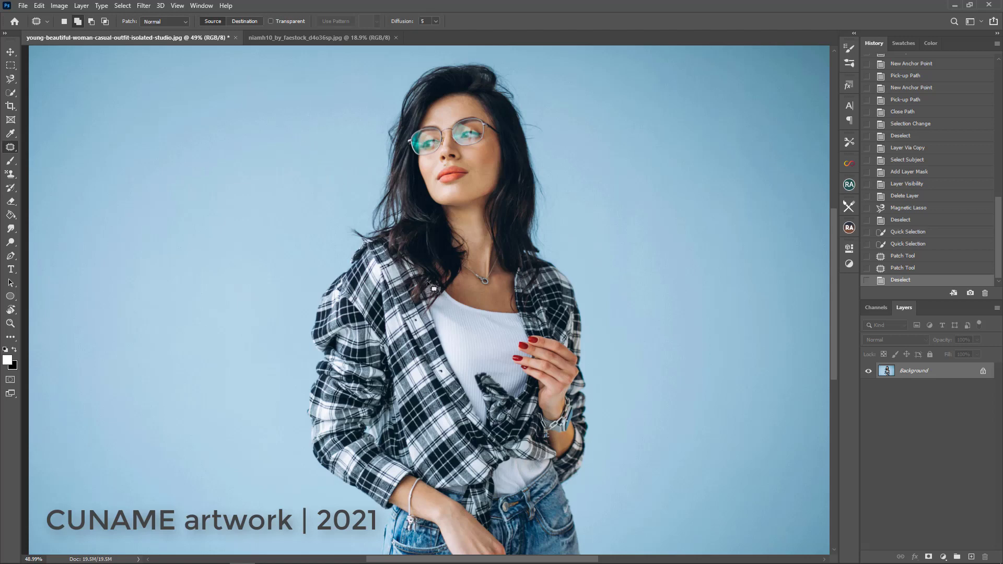
key("ctrl+j")
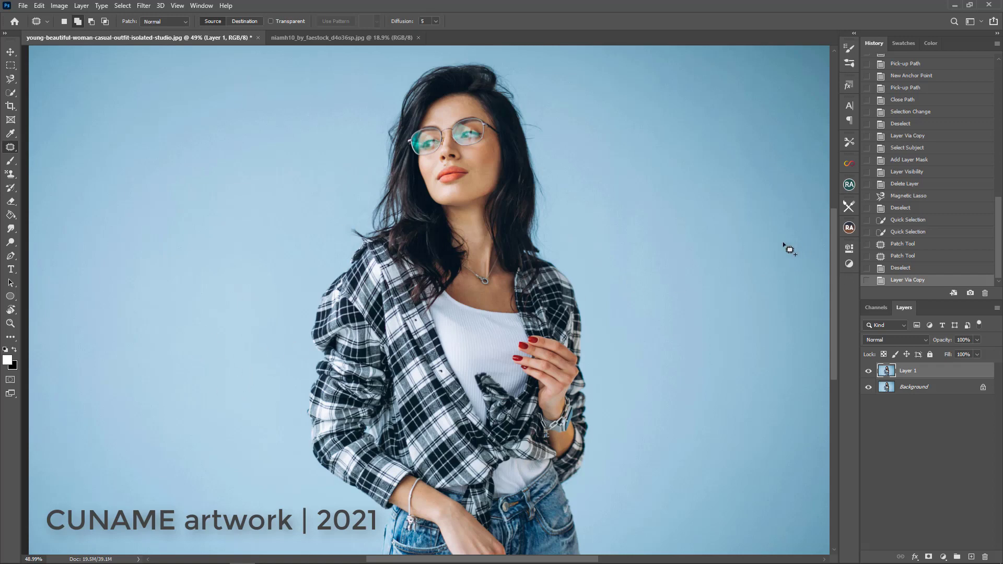
left_click(203, 6)
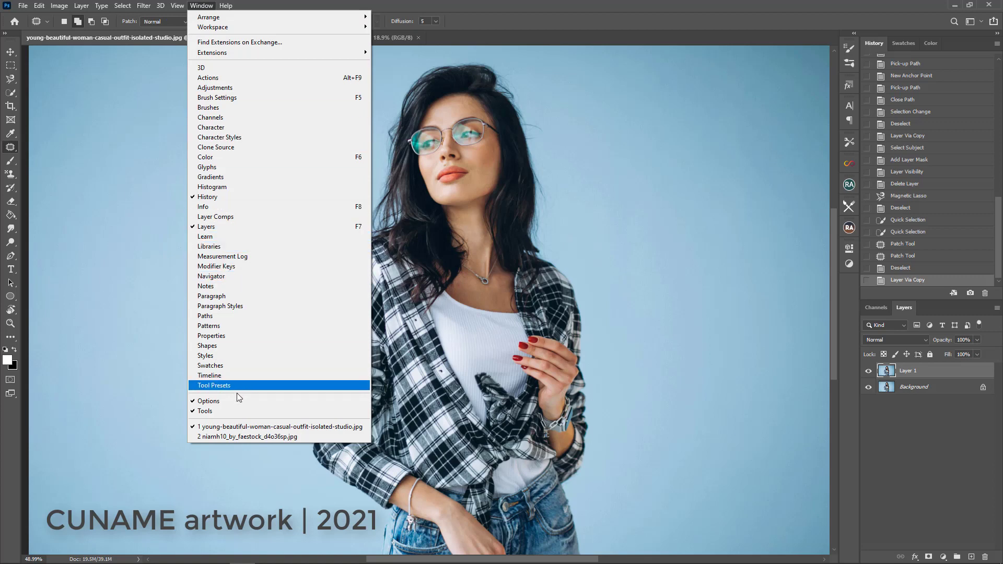
left_click(241, 336)
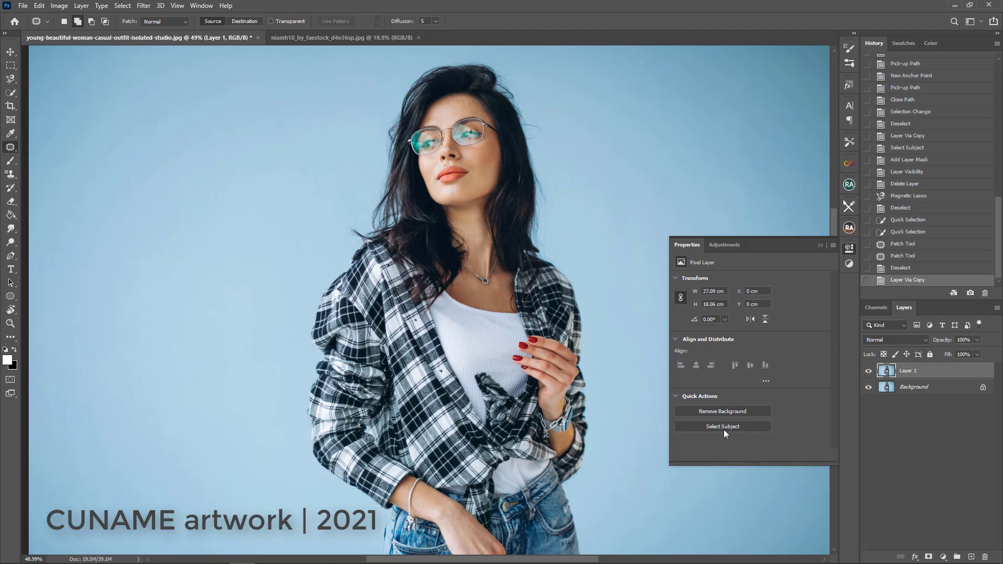
left_click(710, 427)
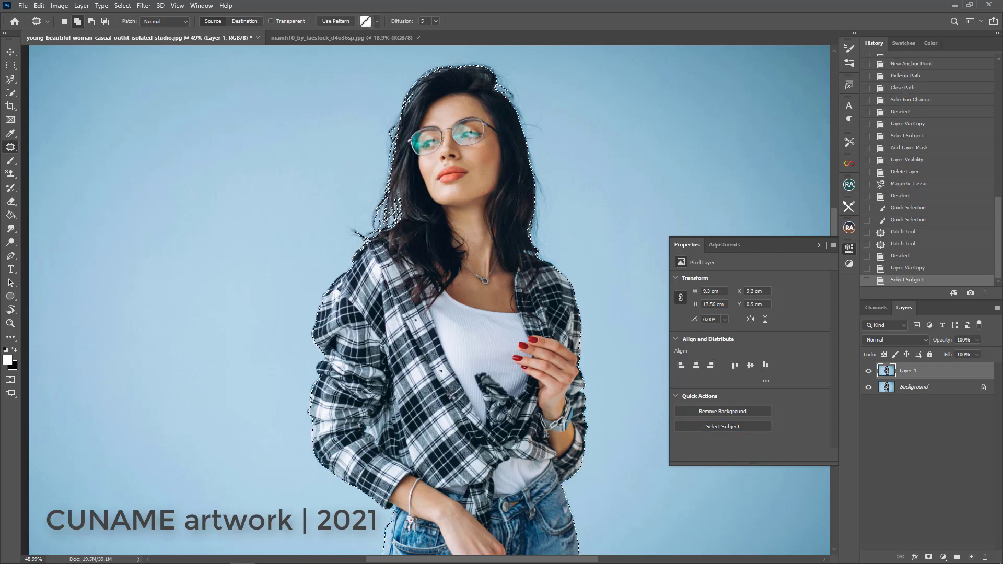
left_click(820, 243)
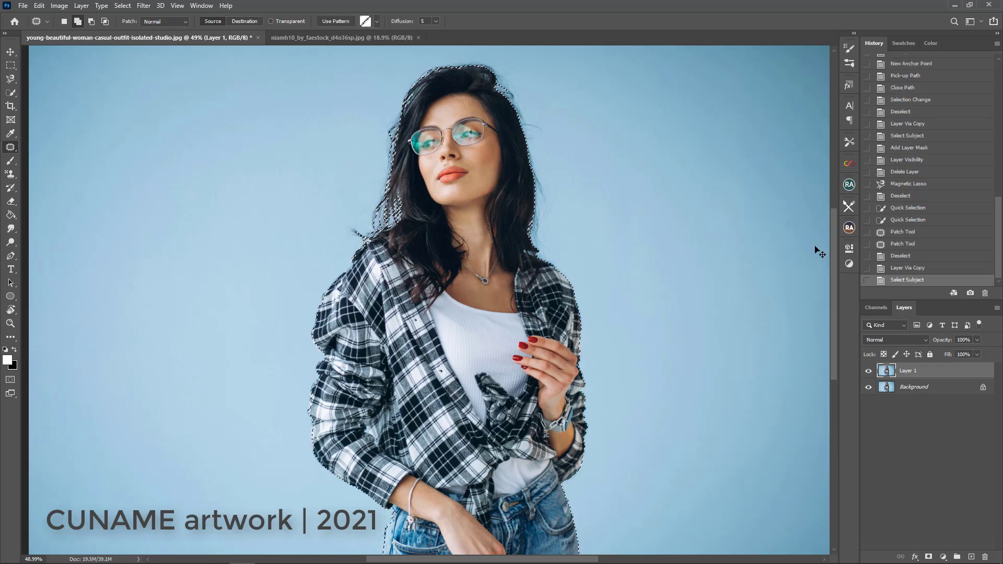
key("ctrl+d")
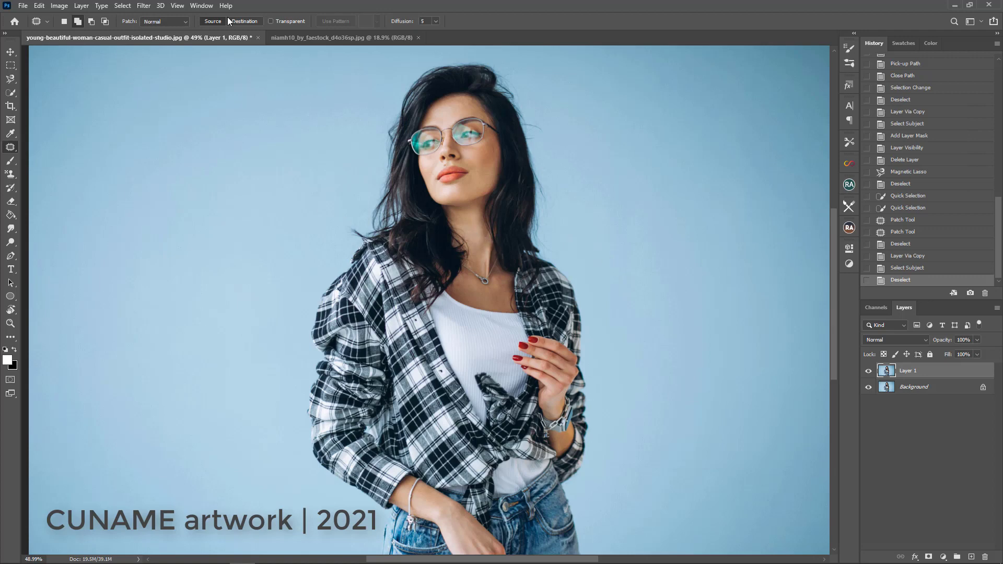
Run Select > Subject on the woman, then zoom in on the left sleeve edge.
left_click(123, 6)
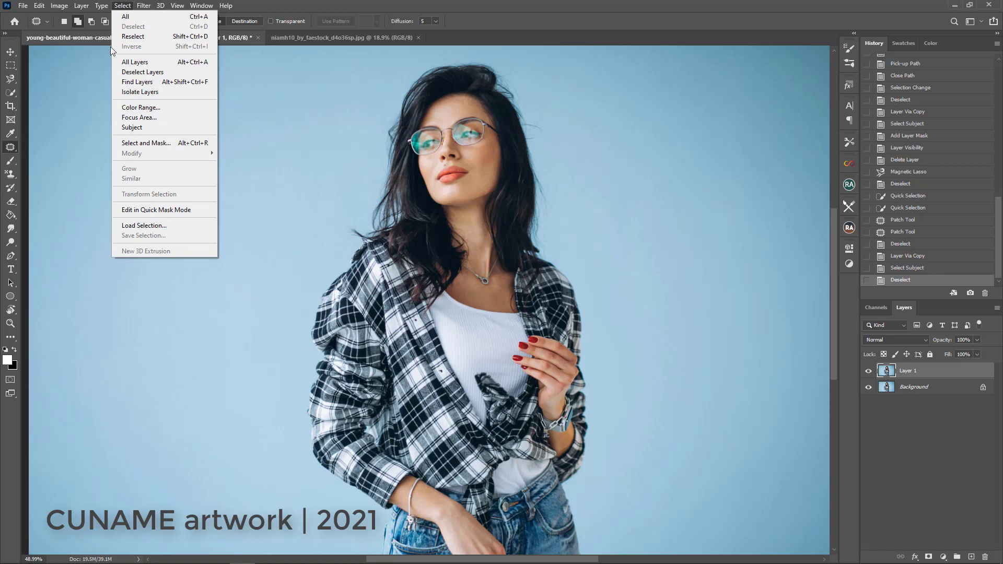
left_click(137, 130)
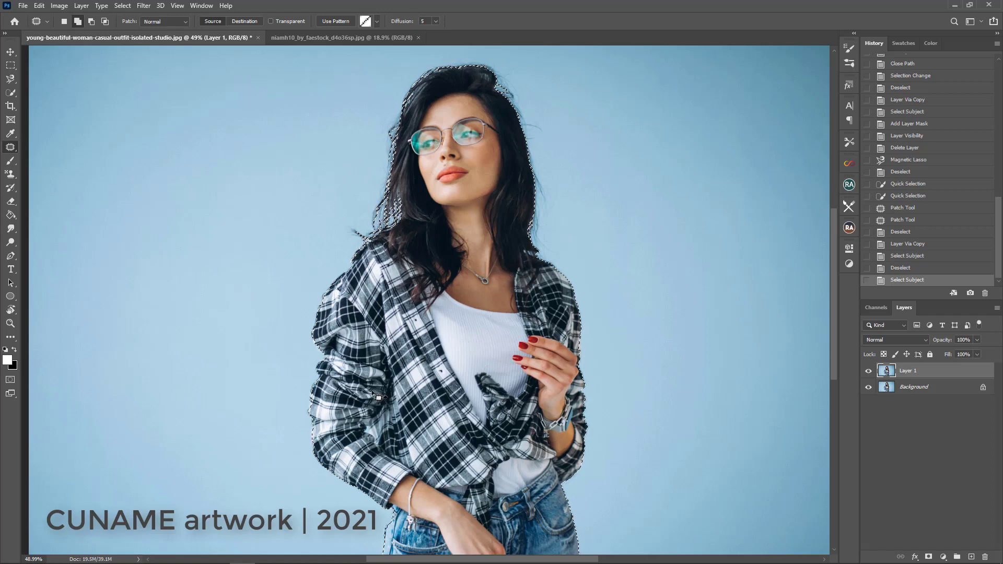
key("z")
mouse_move(300, 405)
left_mouse_down()
mouse_move(275, 460)
mouse_move(430, 376)
left_mouse_up()
key("j")
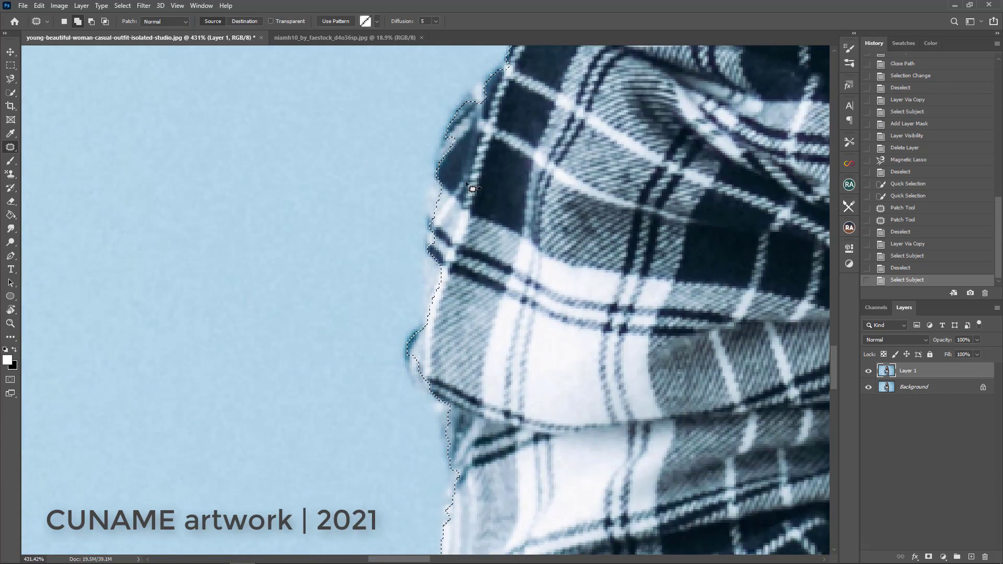
Patch three rough backdrop spots along the sleeve edge, zoom out, and deselect.
scroll(444, 245, "up", 5)
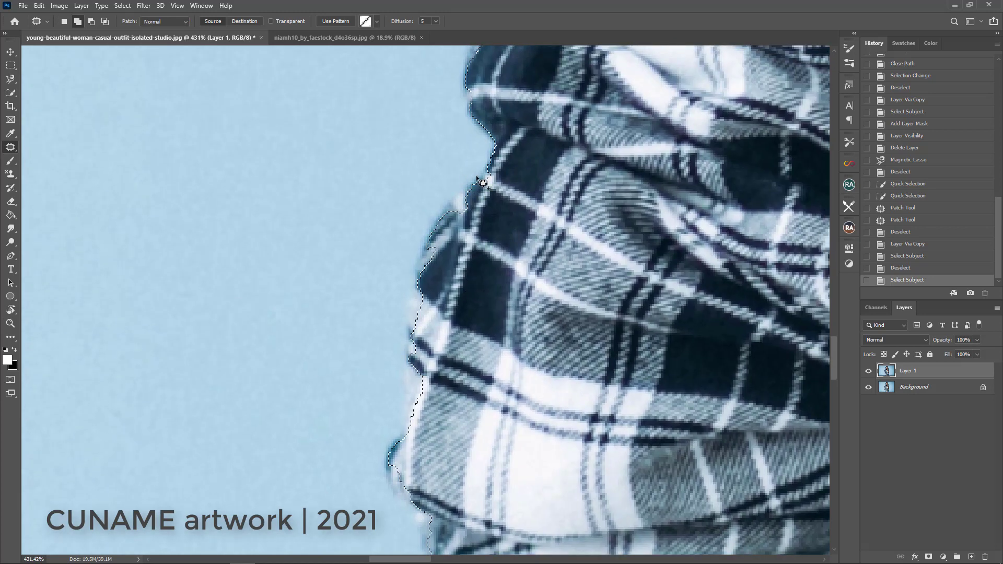
mouse_move(483, 186)
left_mouse_down()
mouse_move(543, 248)
mouse_move(504, 180)
left_mouse_up()
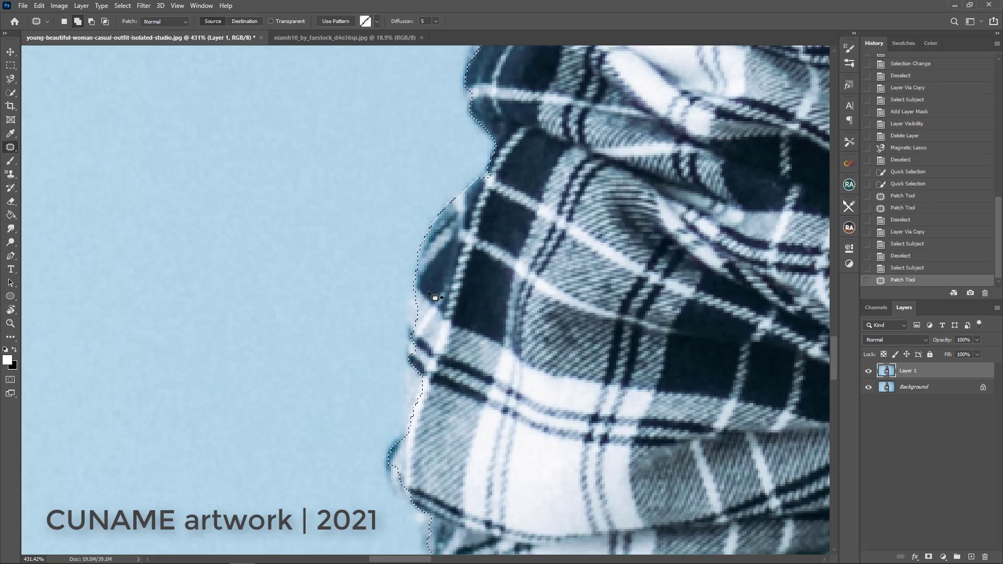
mouse_move(414, 302)
left_mouse_down()
mouse_move(413, 358)
mouse_move(486, 285)
left_mouse_up()
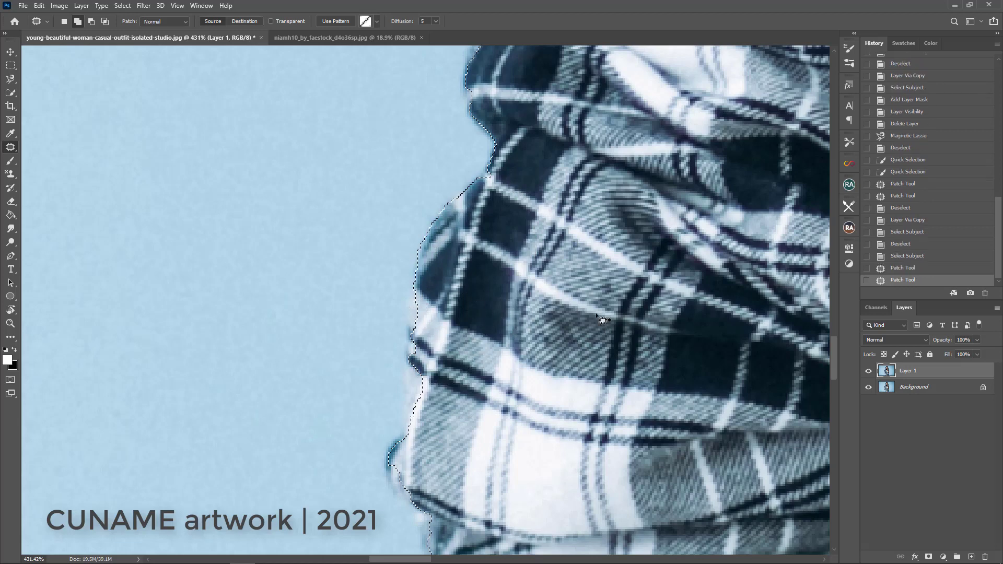
left_click_drag(486, 423, 530, 281)
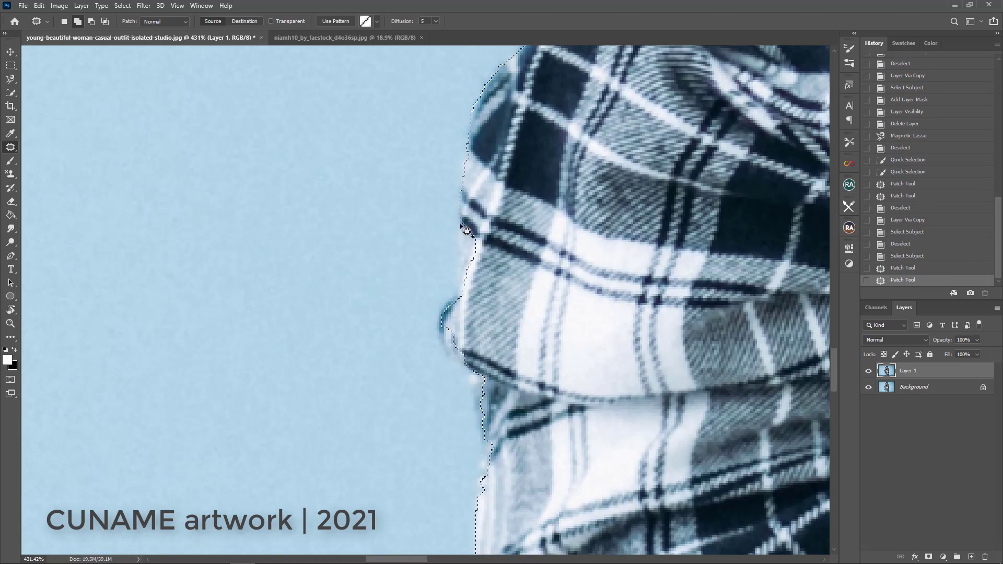
mouse_move(461, 221)
left_mouse_down()
mouse_move(463, 287)
mouse_move(445, 329)
mouse_move(524, 183)
left_mouse_up()
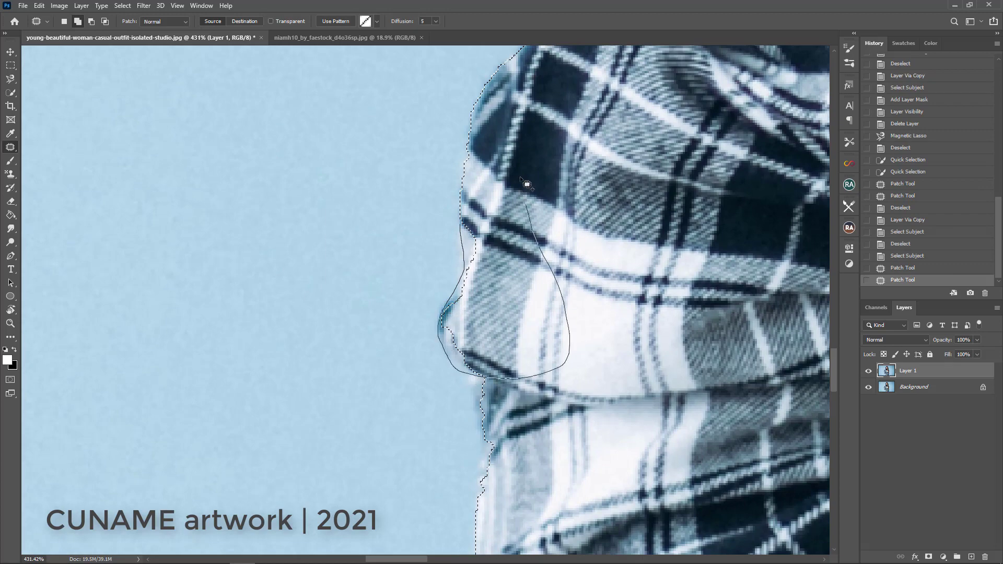
scroll(594, 261, "down", 2)
scroll(594, 260, "down", 2)
scroll(585, 267, "down", 5)
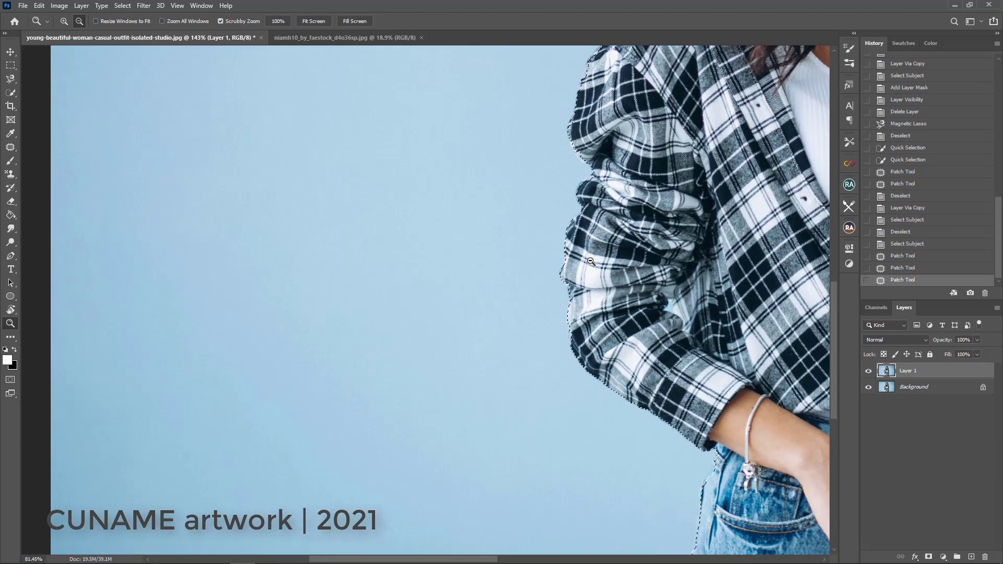
scroll(569, 277, "down", 4)
scroll(557, 284, "down", 1)
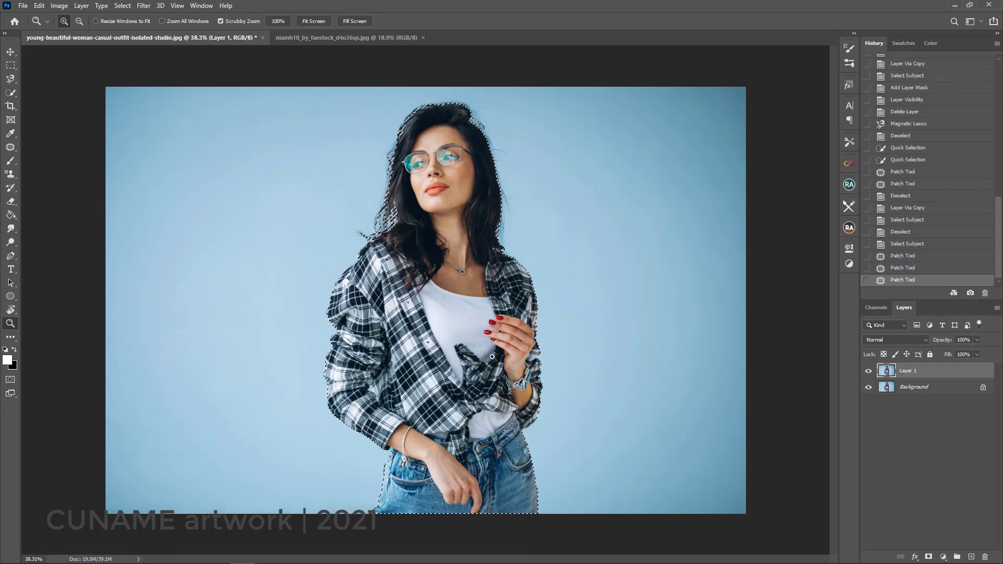
key("ctrl+d")
Select the Pen tool and zoom and pan until the plaid shirt's shoulder fills the view.
key("j")
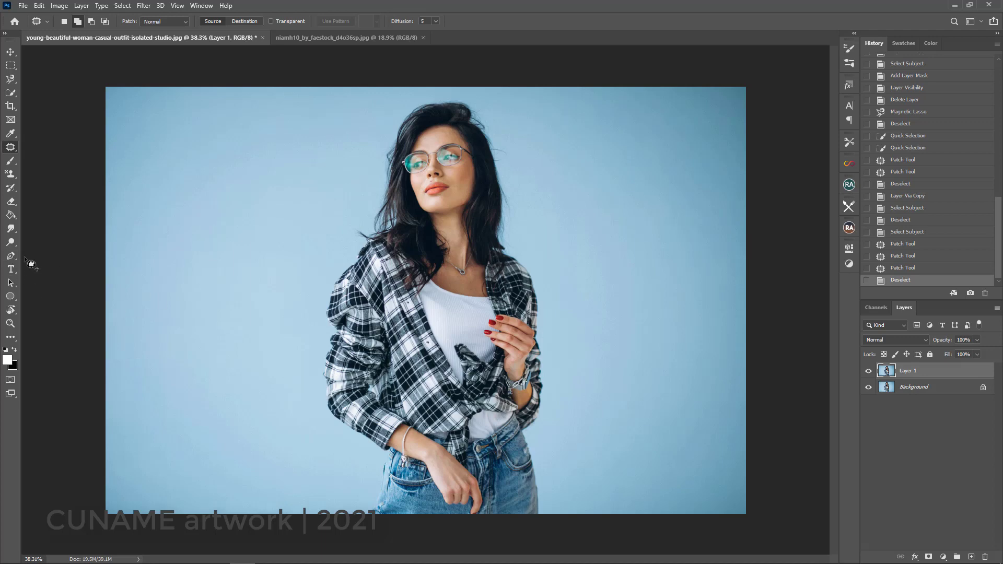
left_click(13, 257)
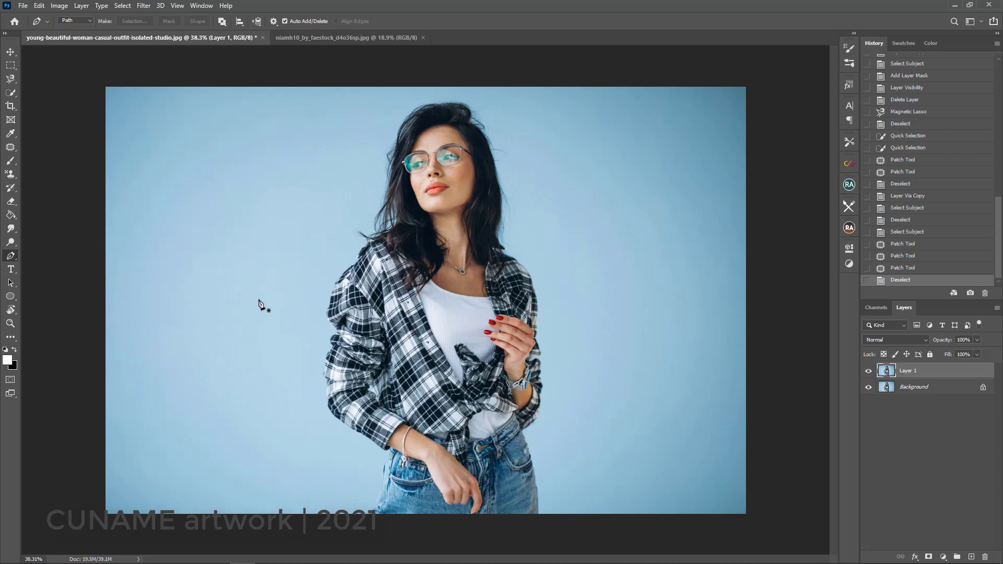
key("z")
left_click(271, 251)
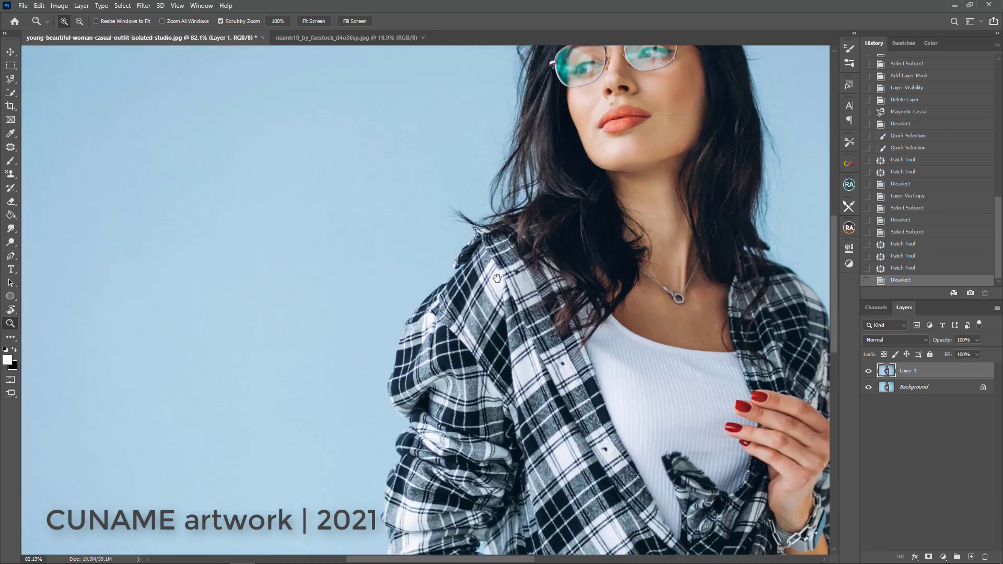
left_click_drag(272, 252, 520, 290)
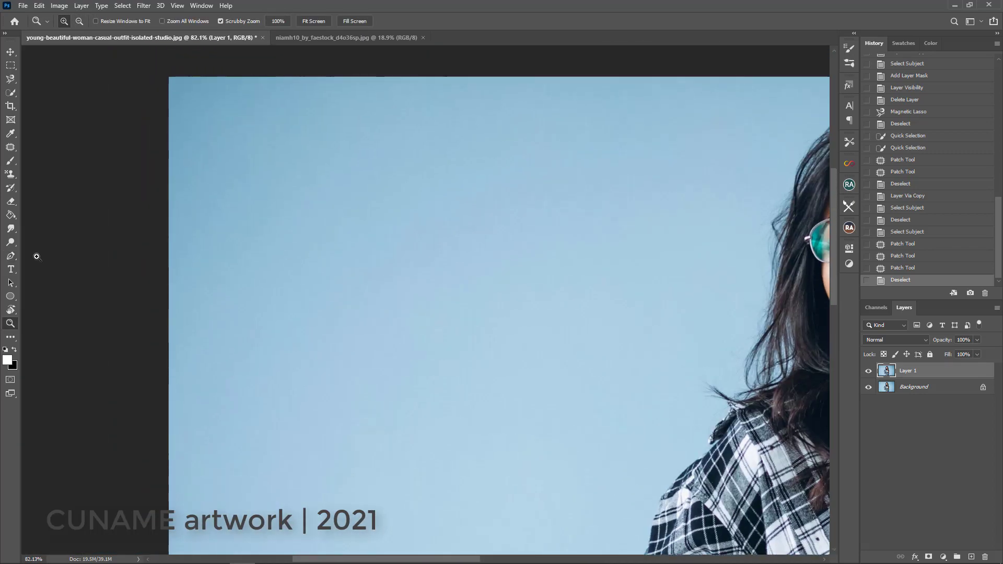
left_click(18, 258)
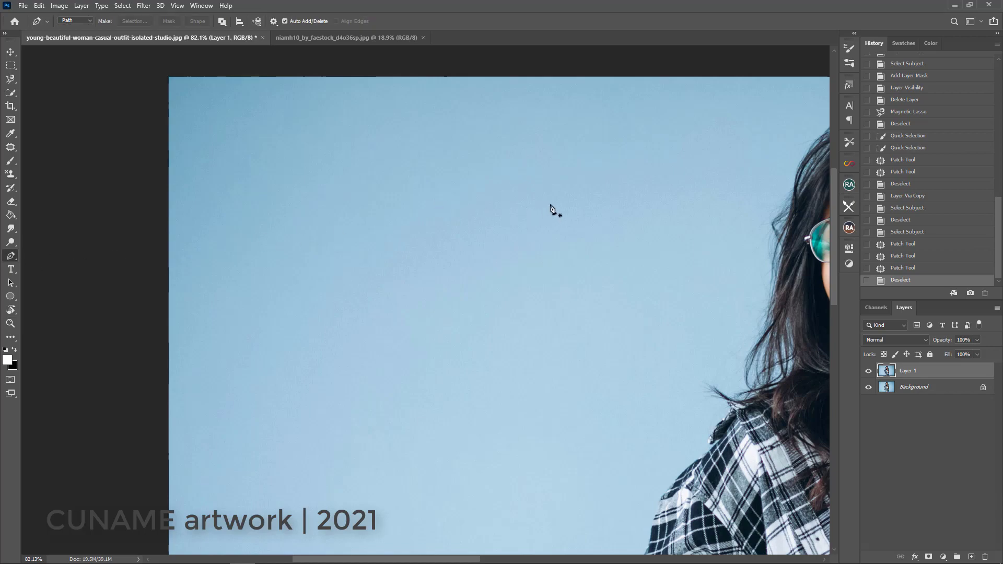
mouse_move(689, 253)
left_mouse_down()
mouse_move(338, 228)
mouse_move(264, 164)
left_mouse_up()
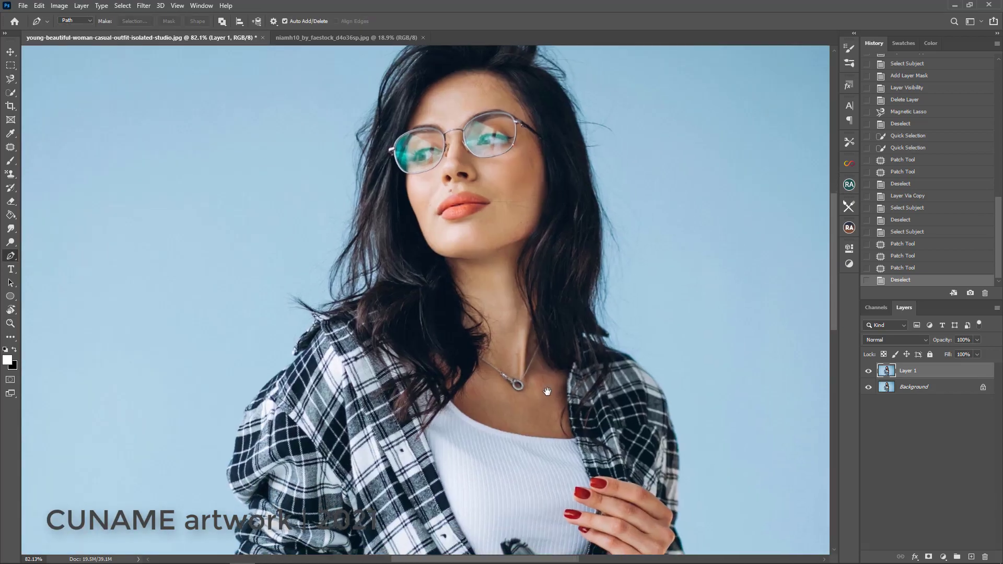
key("z")
scroll(500, 302, "down", 3)
scroll(501, 302, "up", 5)
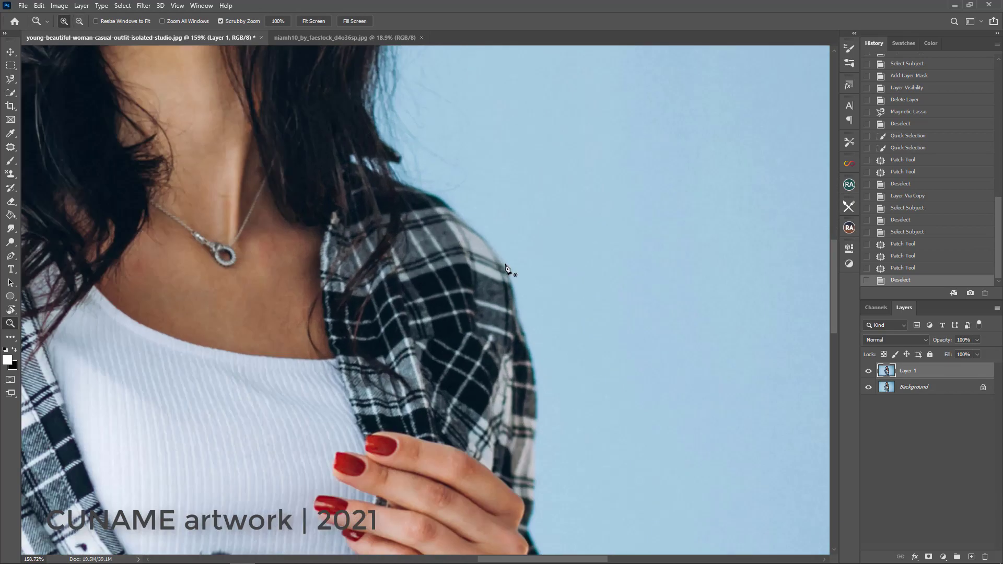
key("p")
left_click(453, 210)
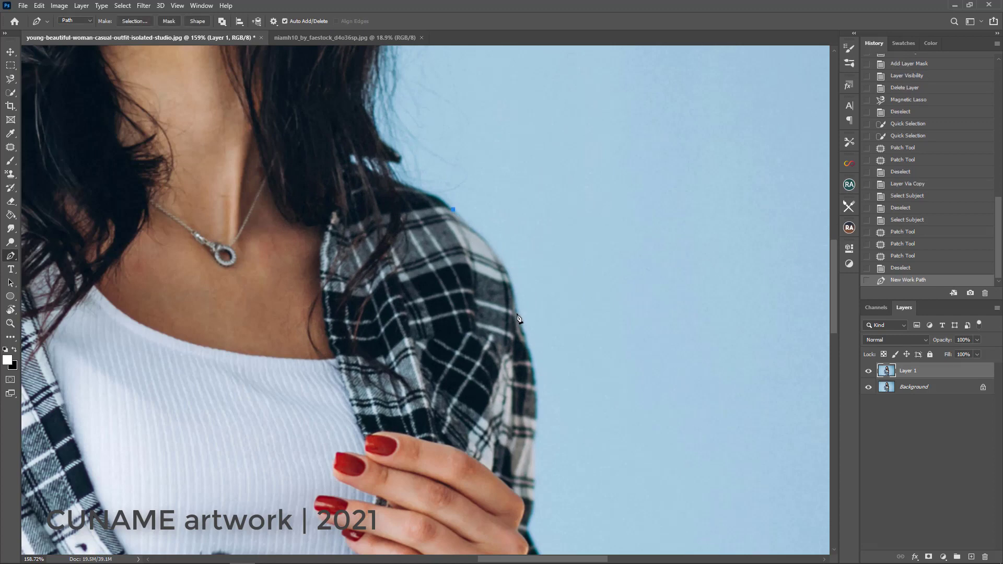
mouse_move(516, 312)
left_mouse_down()
mouse_move(538, 396)
mouse_move(514, 372)
mouse_move(496, 304)
left_mouse_up()
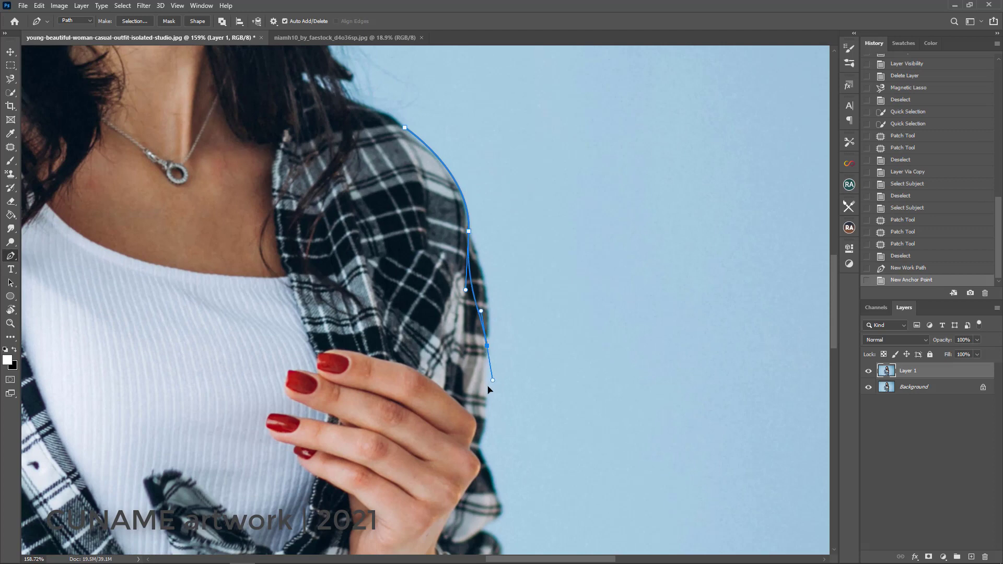
left_click_drag(486, 346, 478, 419)
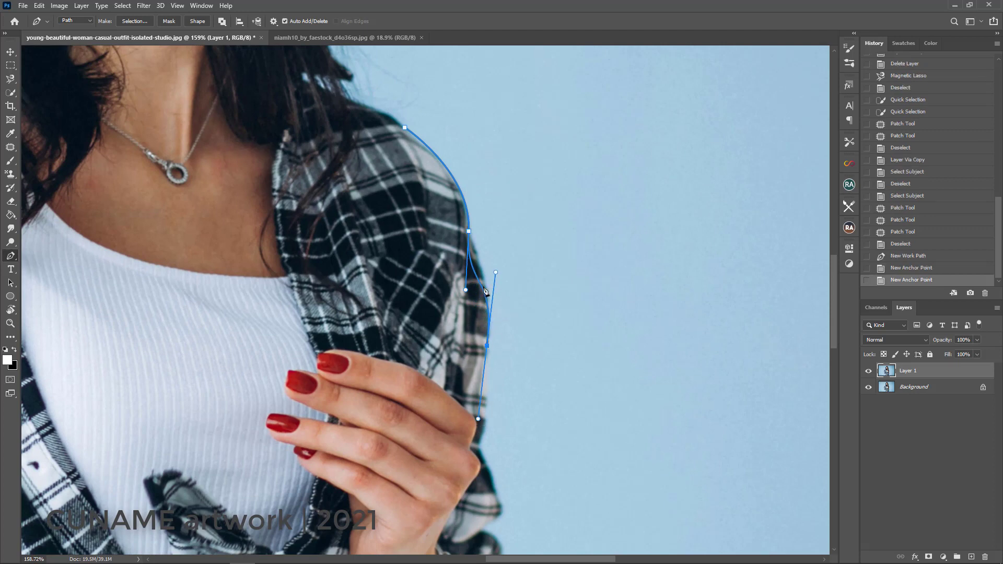
key("ctrl+z")
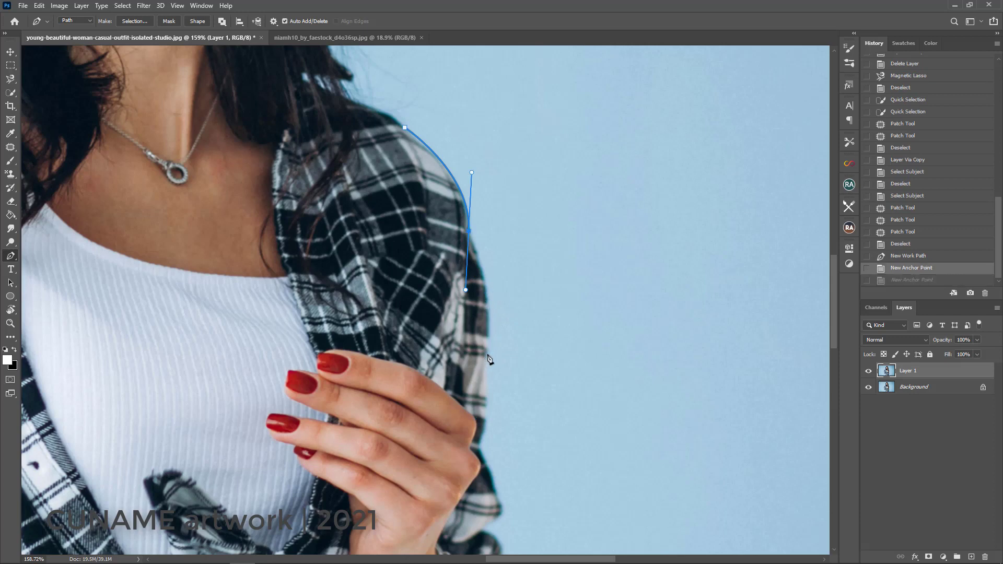
left_click_drag(485, 354, 485, 494)
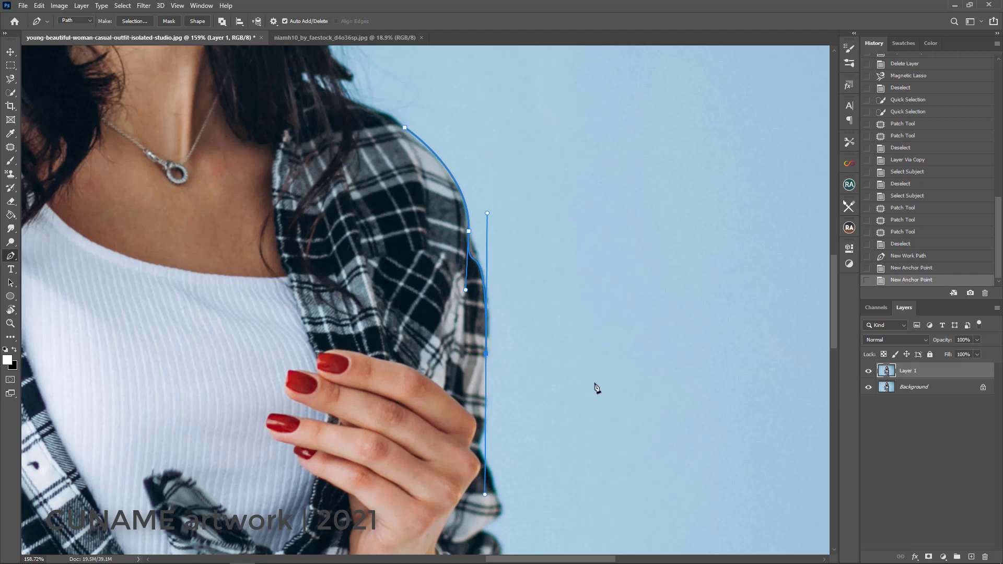
key("ctrl+z")
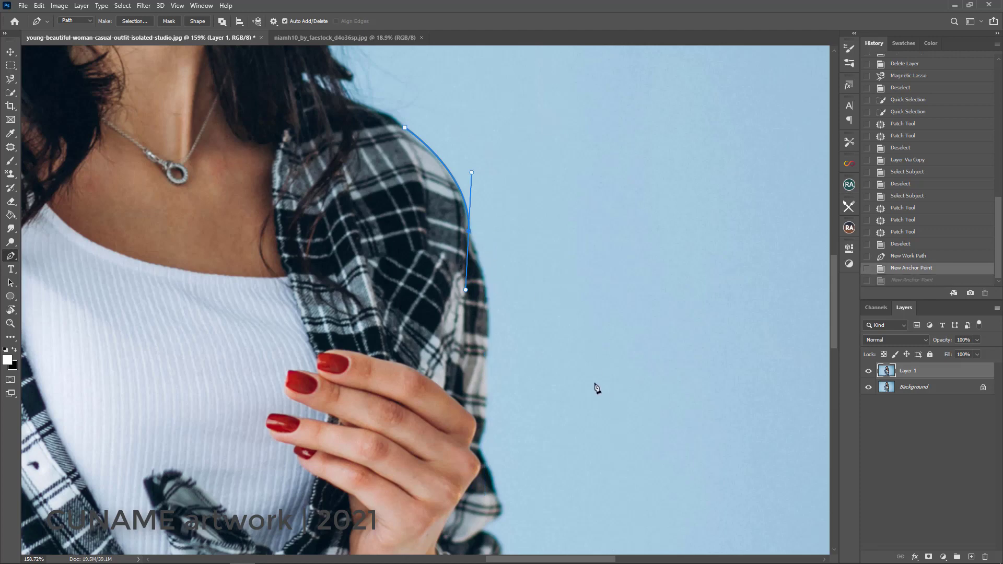
key("ctrl+z")
key("ctrl+z")
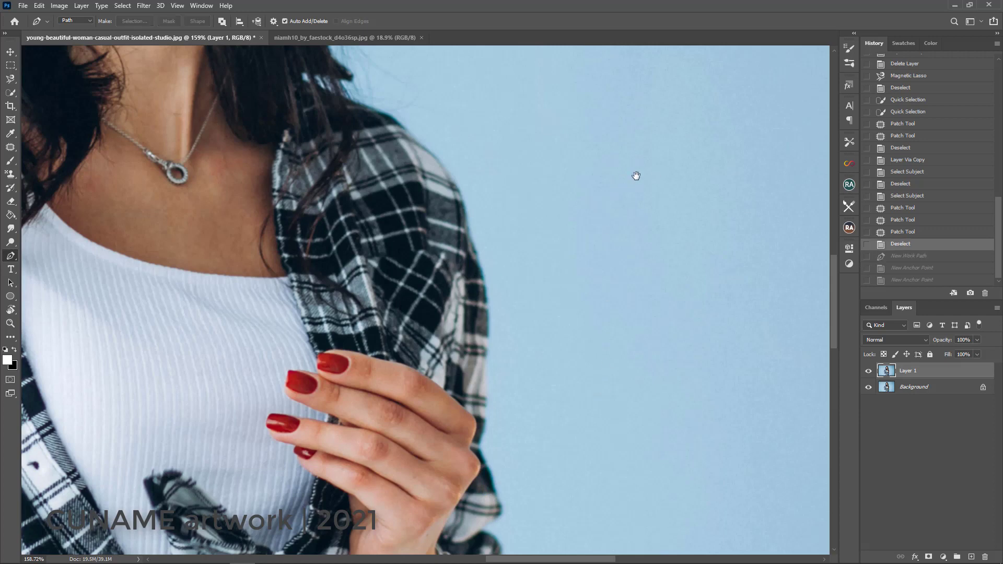
Start a practice curved pen path on the empty blue backdrop.
left_click_drag(636, 175, 320, 407)
left_click(725, 92)
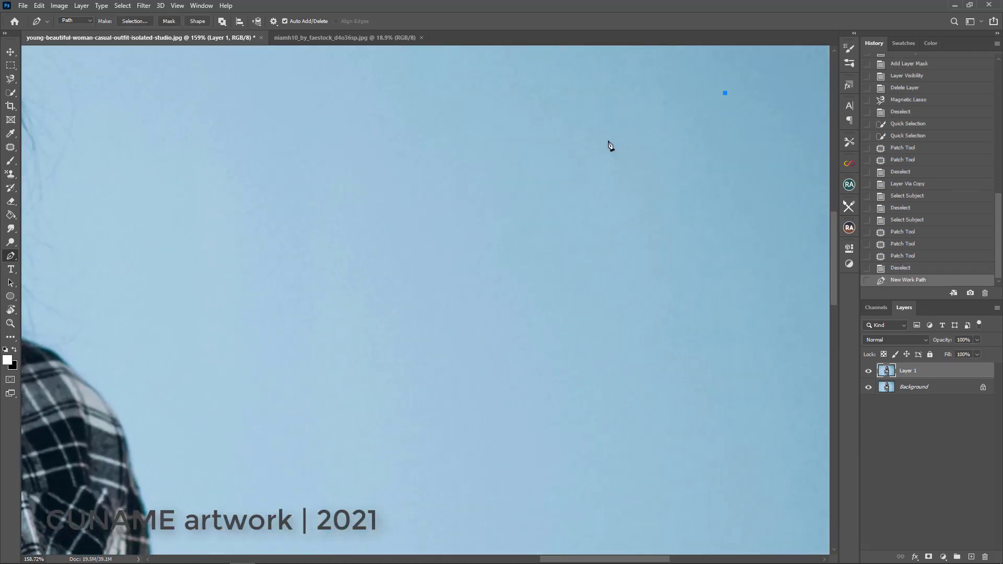
left_click_drag(588, 153, 589, 312)
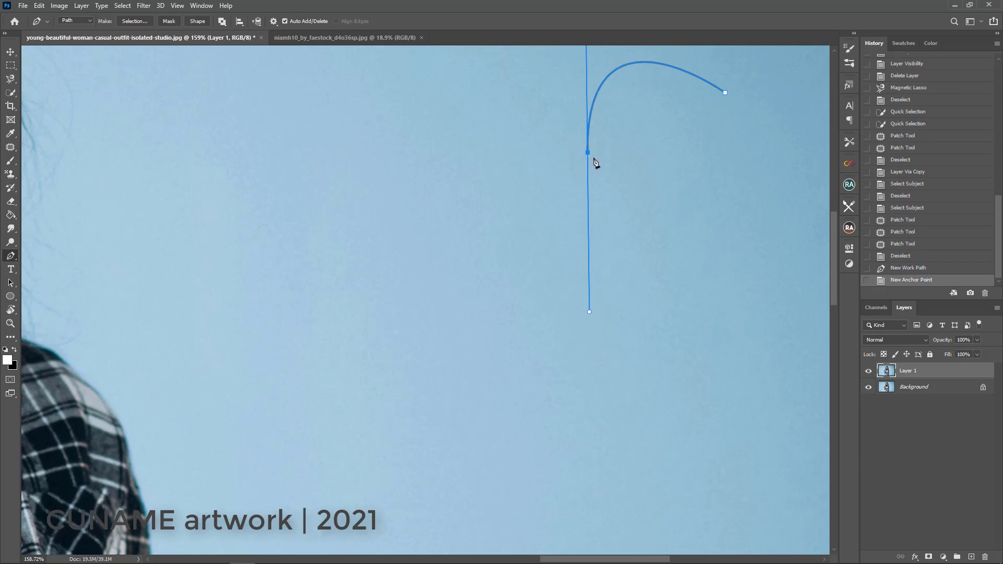
left_click_drag(605, 259, 449, 245)
left_click_drag(555, 321, 813, 401)
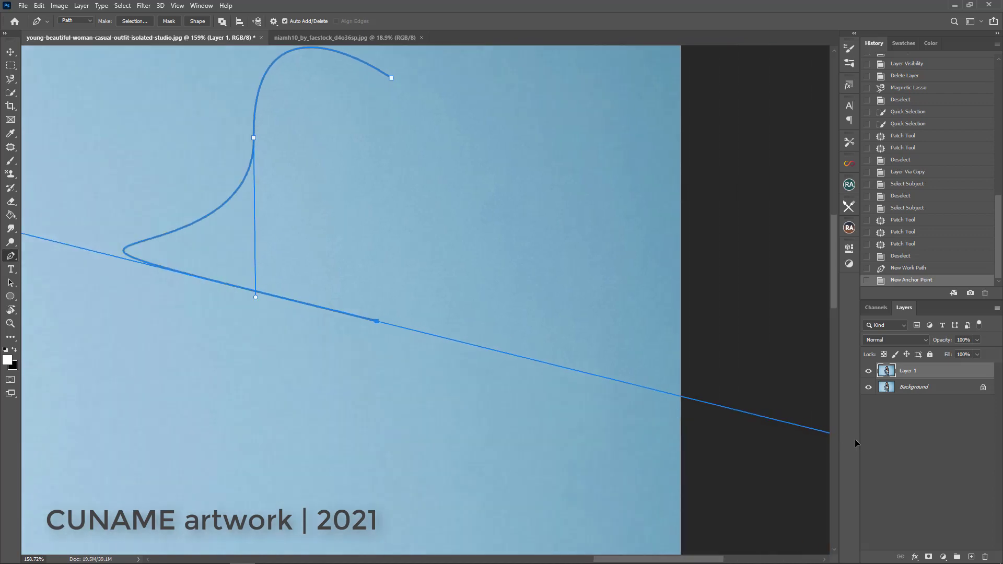
left_click_drag(820, 415, 608, 409)
left_click_drag(288, 321, 470, 320)
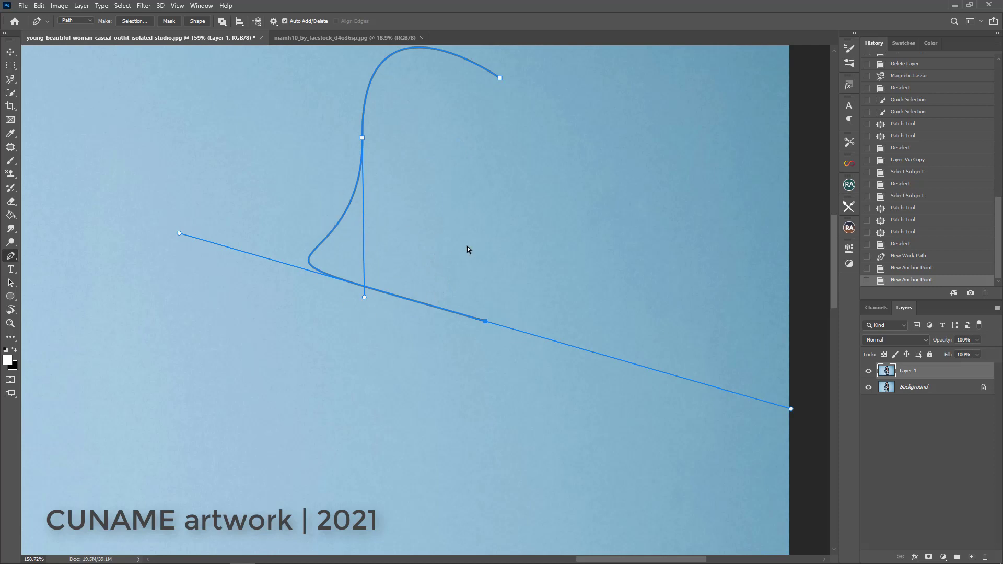
Undo the last anchor and add more curved points, removing their outgoing handles.
key("ctrl+z")
left_click_drag(418, 139, 490, 272)
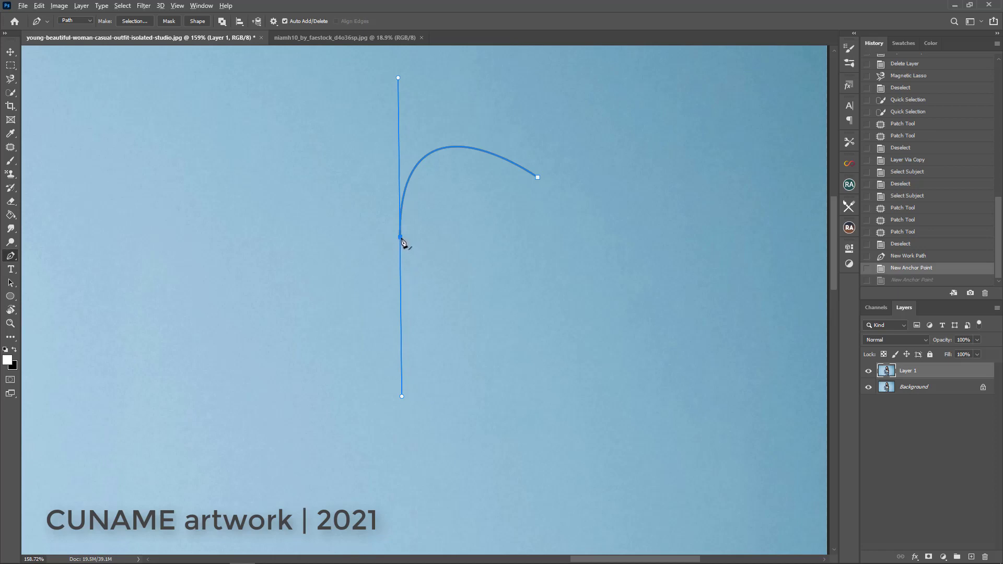
left_click(400, 238)
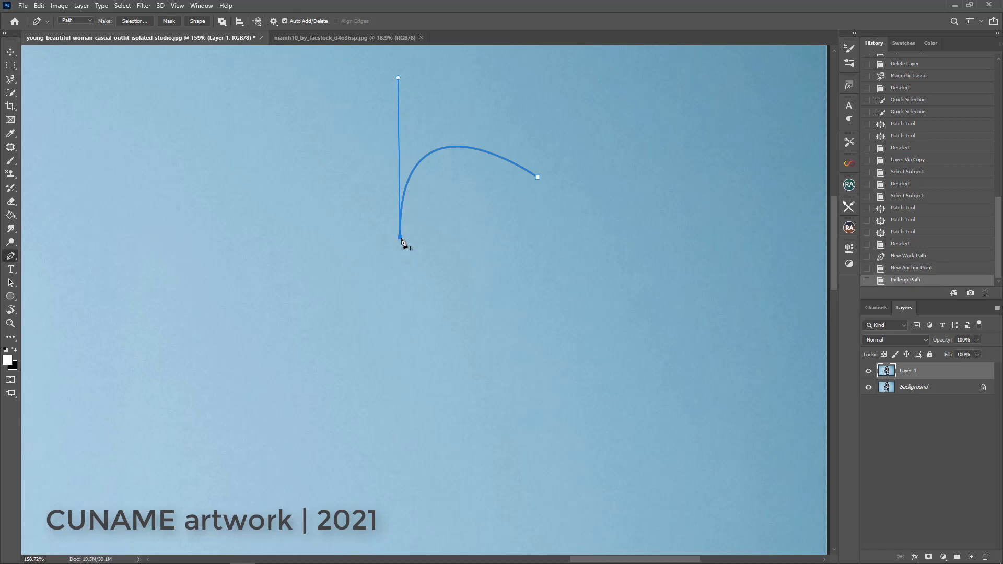
left_click_drag(435, 320, 590, 345)
left_click(434, 320)
left_click_drag(662, 302, 677, 61)
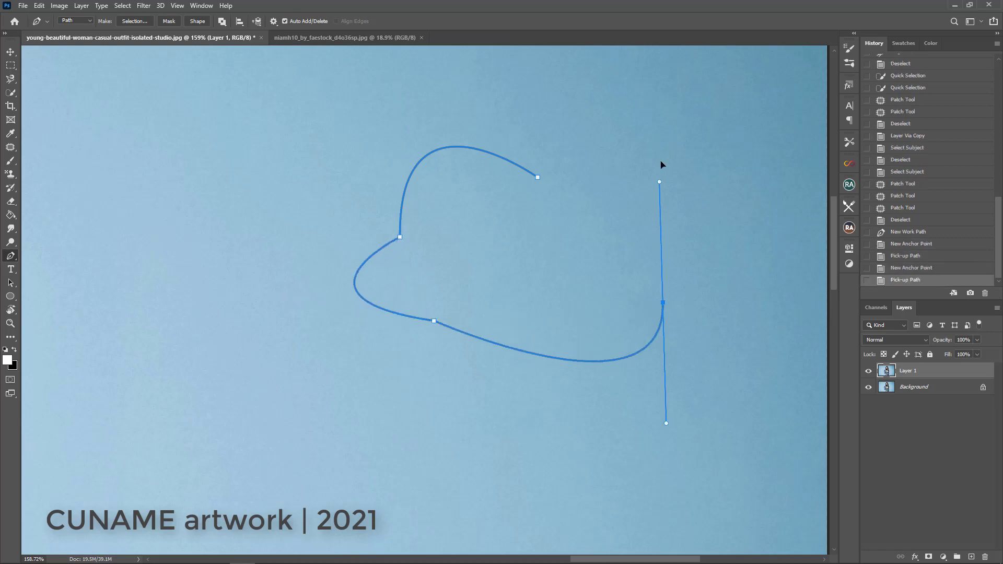
left_click_drag(691, 333, 481, 369)
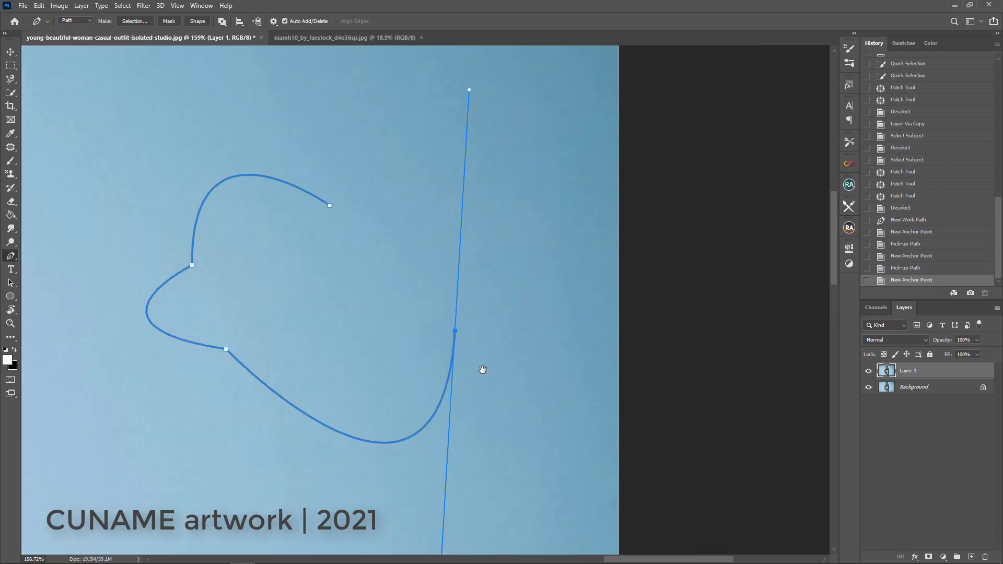
left_click(454, 330)
mouse_move(327, 243)
left_mouse_down()
mouse_move(208, 392)
mouse_move(255, 313)
mouse_move(121, 372)
mouse_move(681, 222)
left_mouse_up()
End the practice path, zoom out, and pan up to the top of her hair.
key("Return")
key("z")
key("ctrl+minus")
key("ctrl+minus")
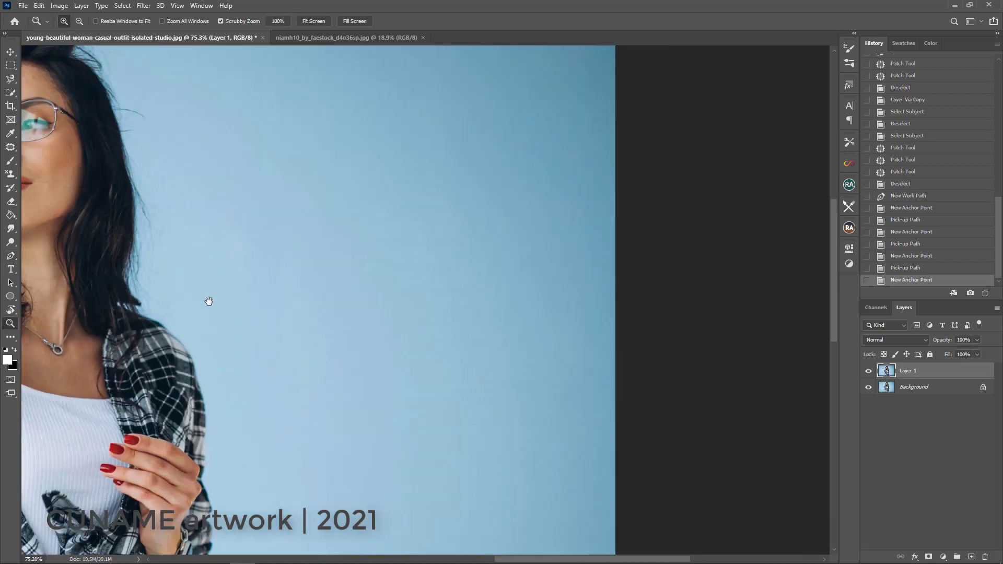
left_click_drag(209, 300, 337, 309)
left_click_drag(355, 242, 373, 312)
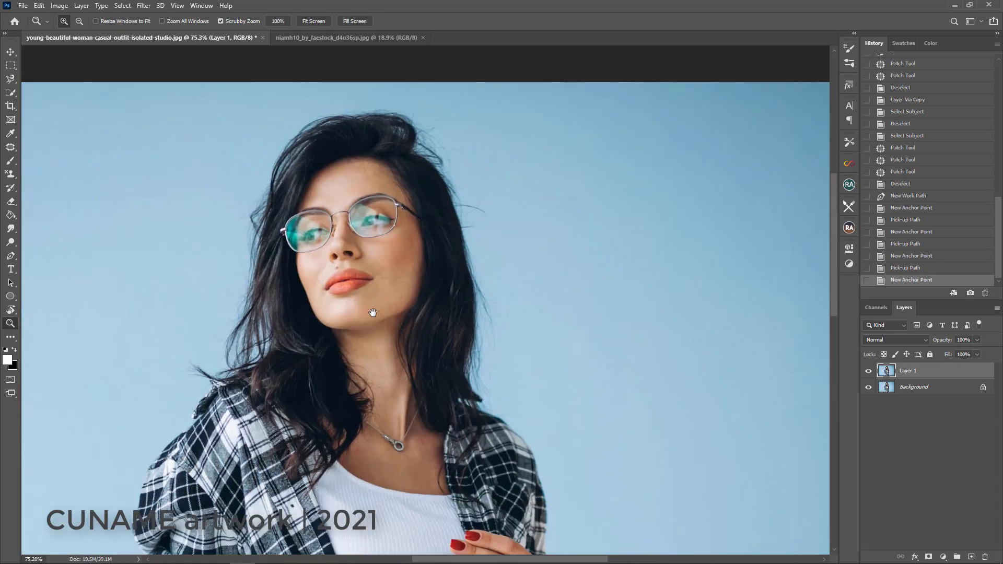
key("p")
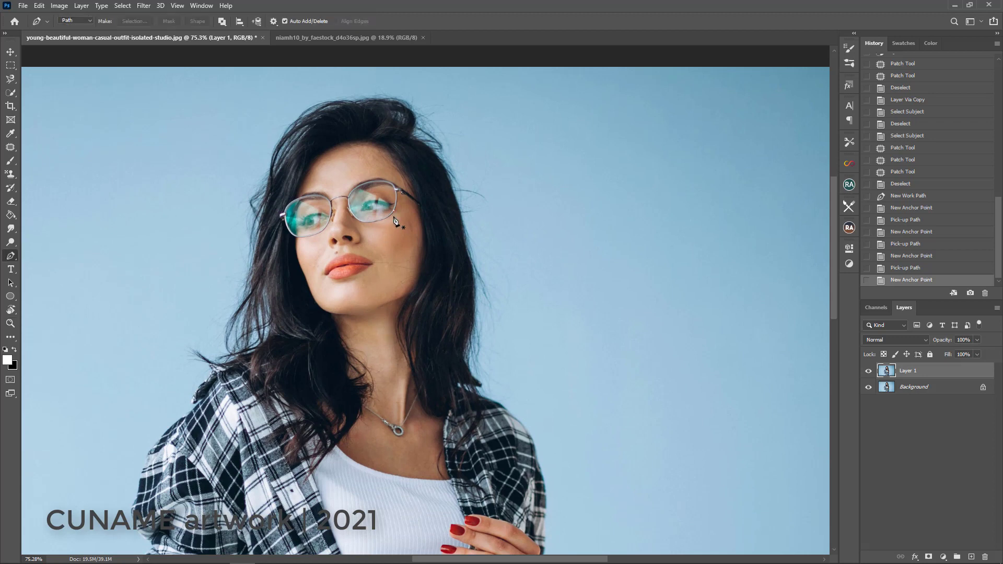
mouse_move(301, 132)
left_mouse_down()
mouse_move(385, 215)
mouse_move(361, 192)
left_mouse_up()
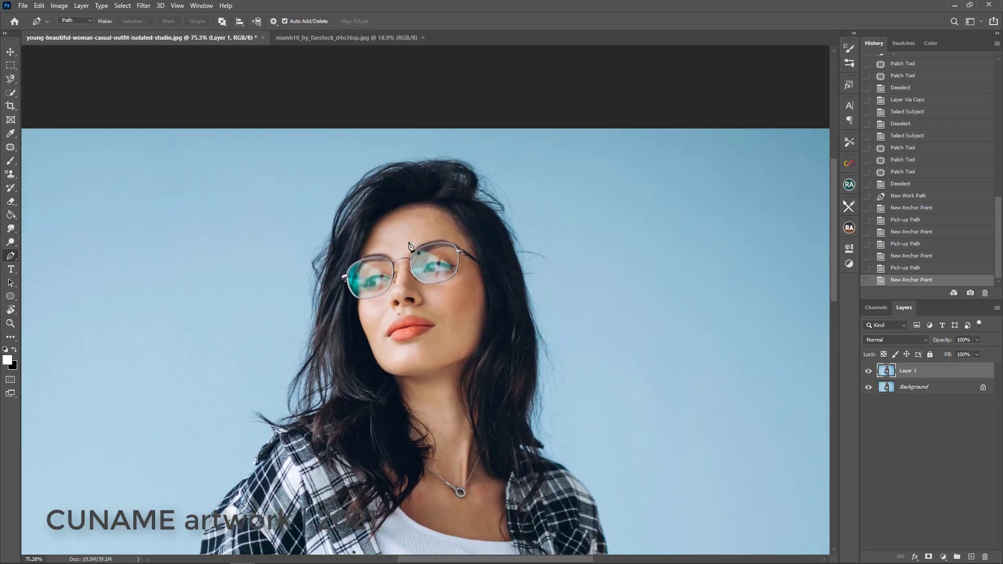
Start a pen path at her crown and trace down the left hair edge, removing each outgoing handle.
left_click(416, 164)
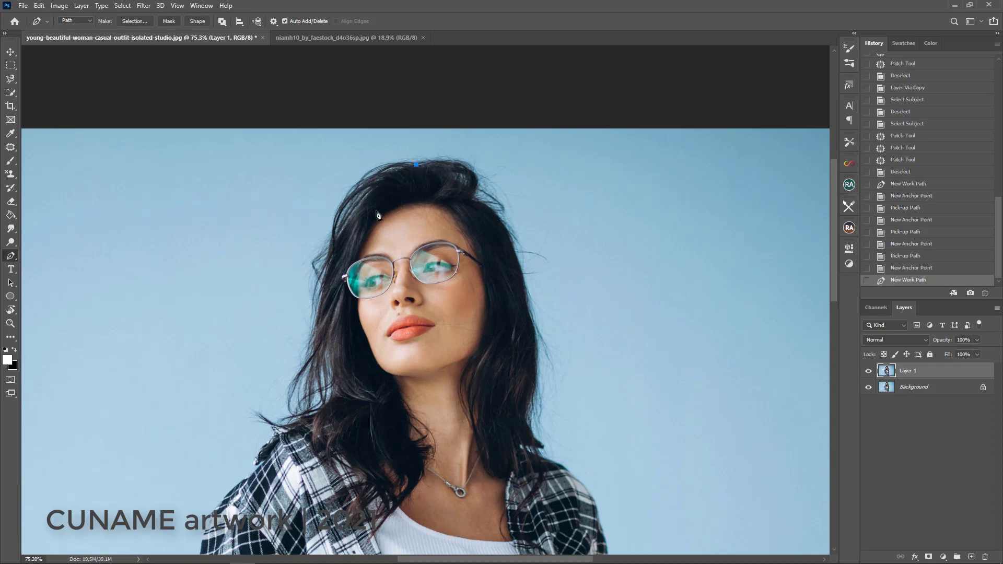
left_click_drag(331, 233, 312, 349)
left_click(332, 233)
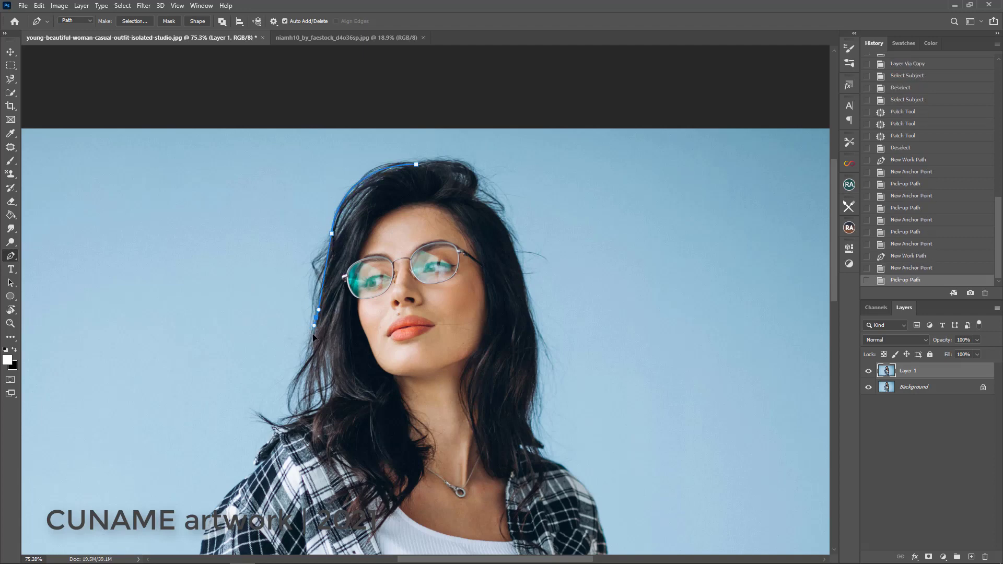
left_click_drag(329, 264, 372, 156)
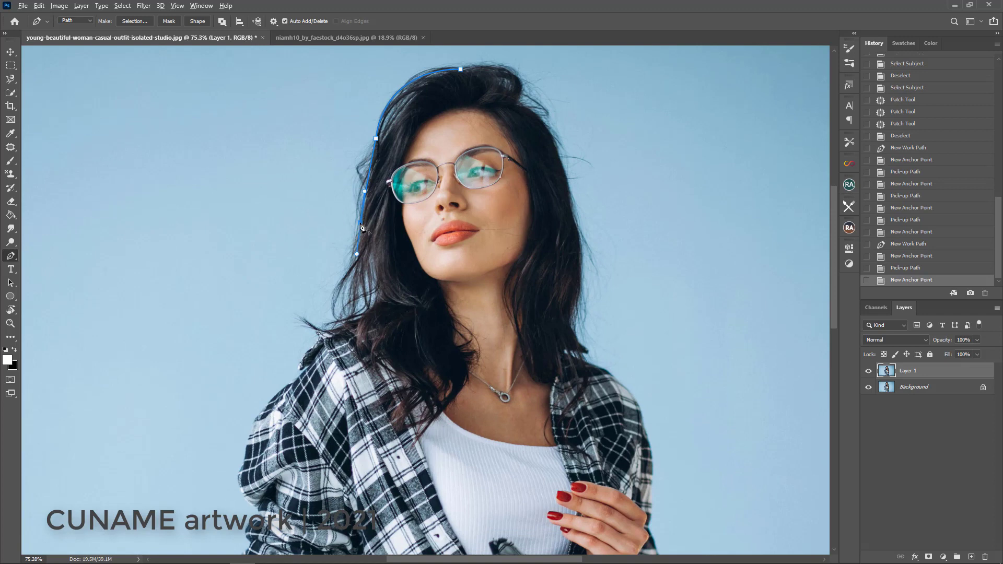
left_click(360, 222)
left_click_drag(349, 267, 349, 283)
left_click(349, 267)
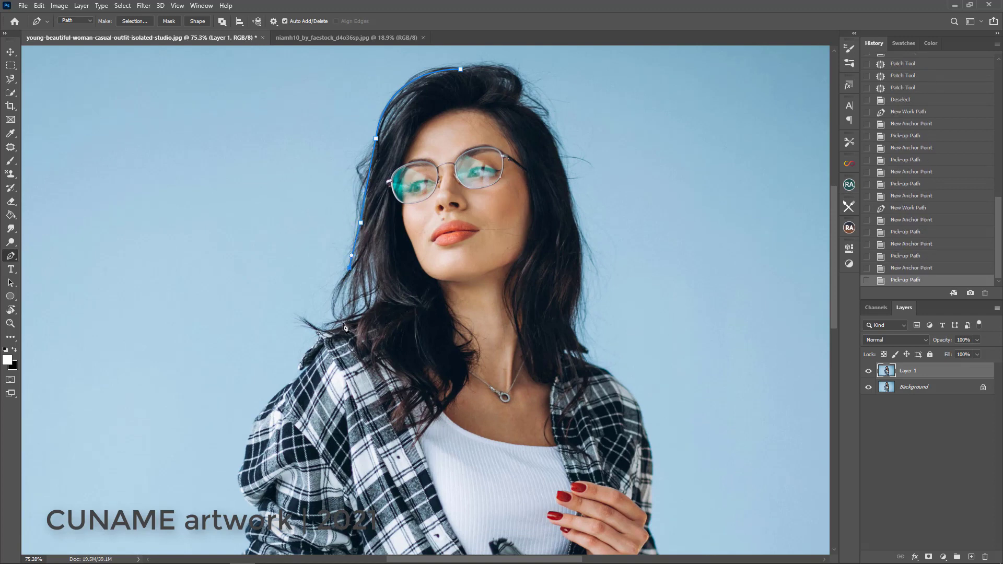
mouse_move(338, 322)
left_mouse_down()
mouse_move(359, 340)
mouse_move(317, 346)
left_mouse_up()
left_click(338, 322)
left_click(318, 333)
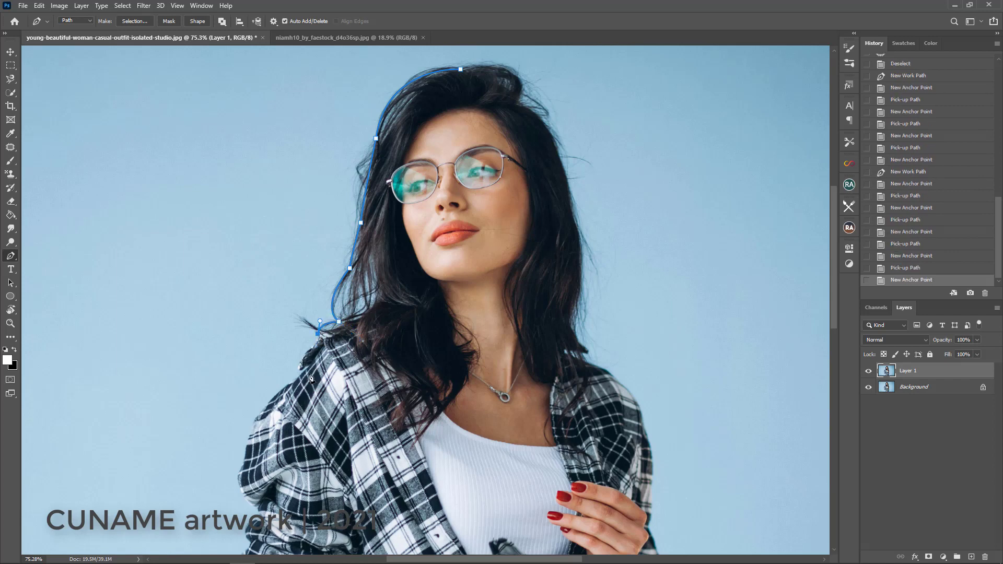
Continue the path over the left shoulder, across her chest and up the right shoulder to the hair.
left_click_drag(306, 379, 327, 303)
left_click(333, 300, "alt")
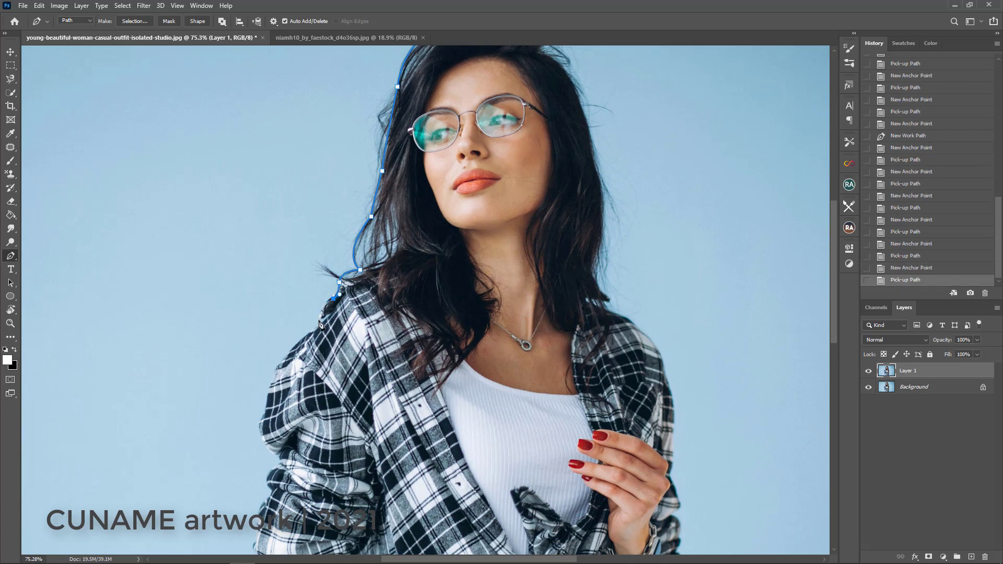
left_click_drag(320, 318, 322, 333)
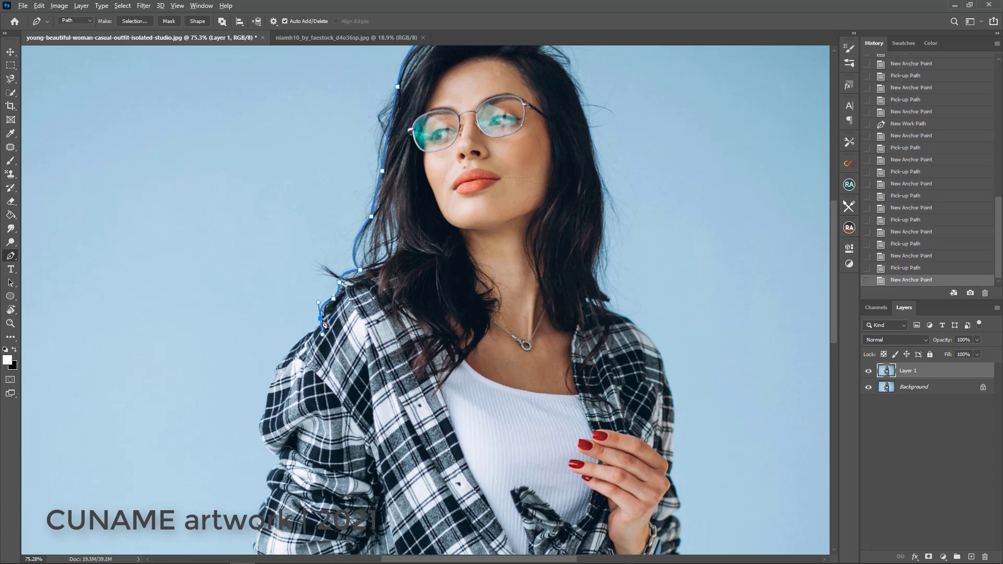
left_click(320, 318, "alt")
left_click_drag(585, 361, 677, 367)
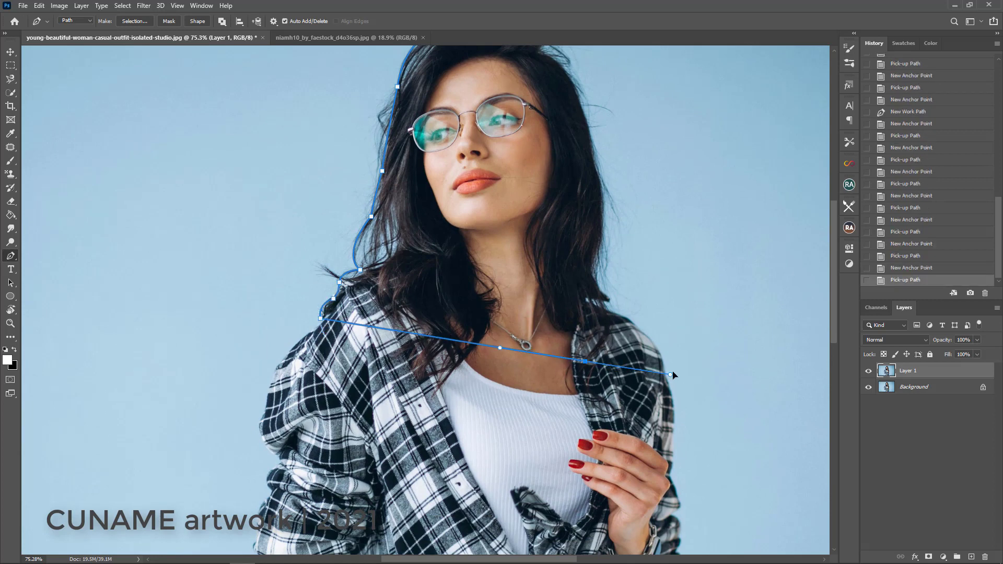
left_click(585, 362, "alt")
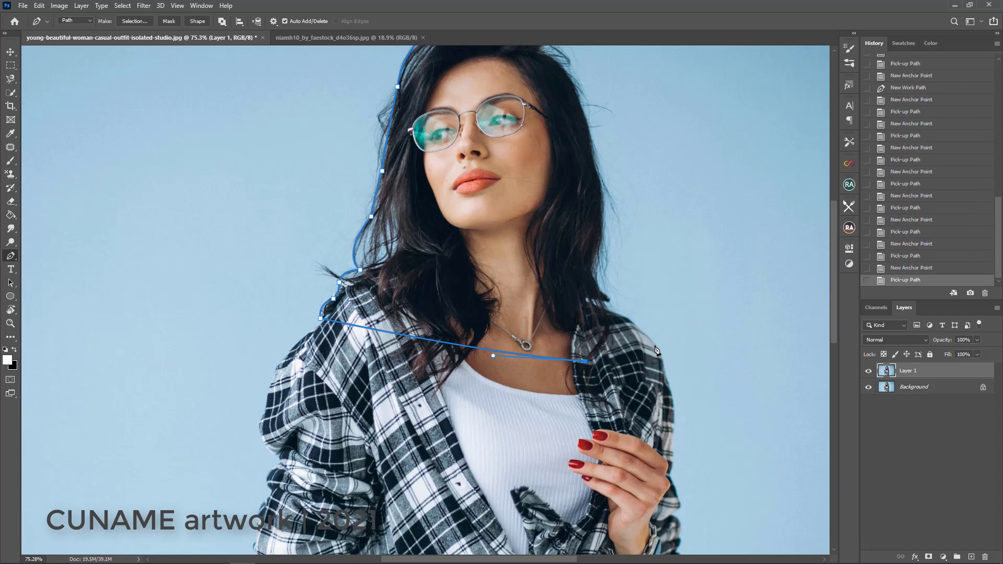
left_click(655, 345)
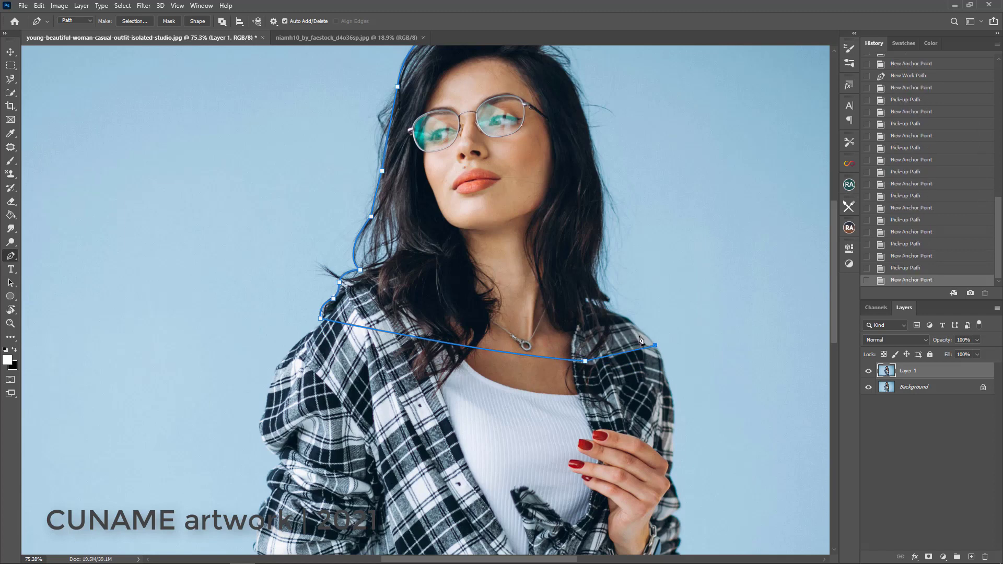
left_click_drag(638, 329, 586, 306)
left_click(638, 329, "alt")
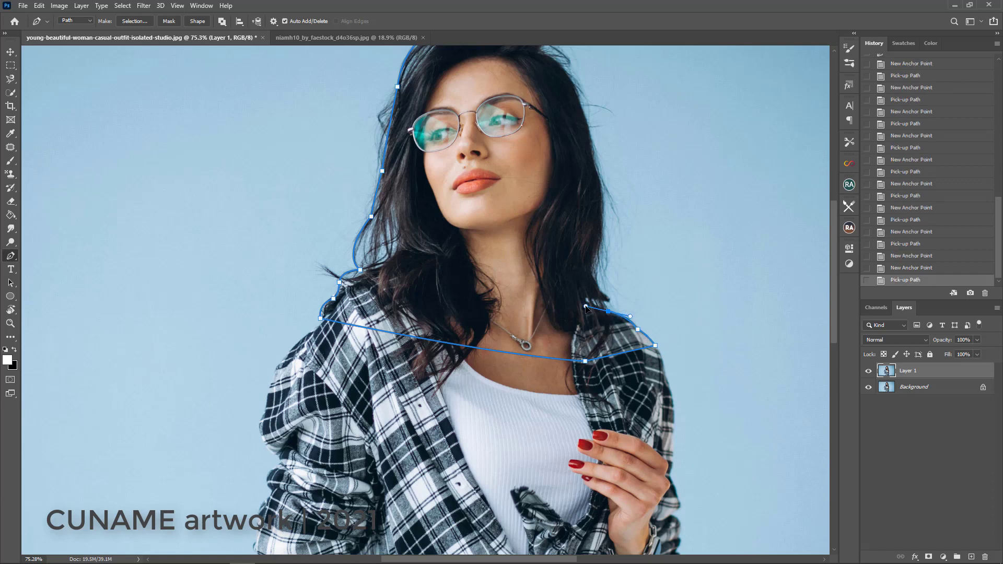
left_click(608, 311, "alt")
left_click_drag(595, 258, 603, 227)
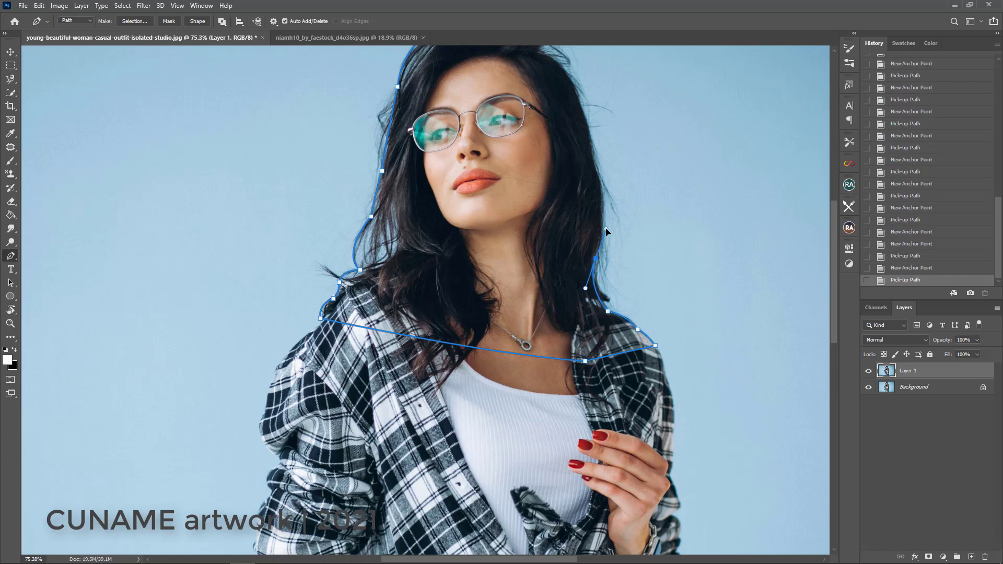
Extend the pen path up the right hair edge toward the top of her head.
left_click(595, 259, "alt")
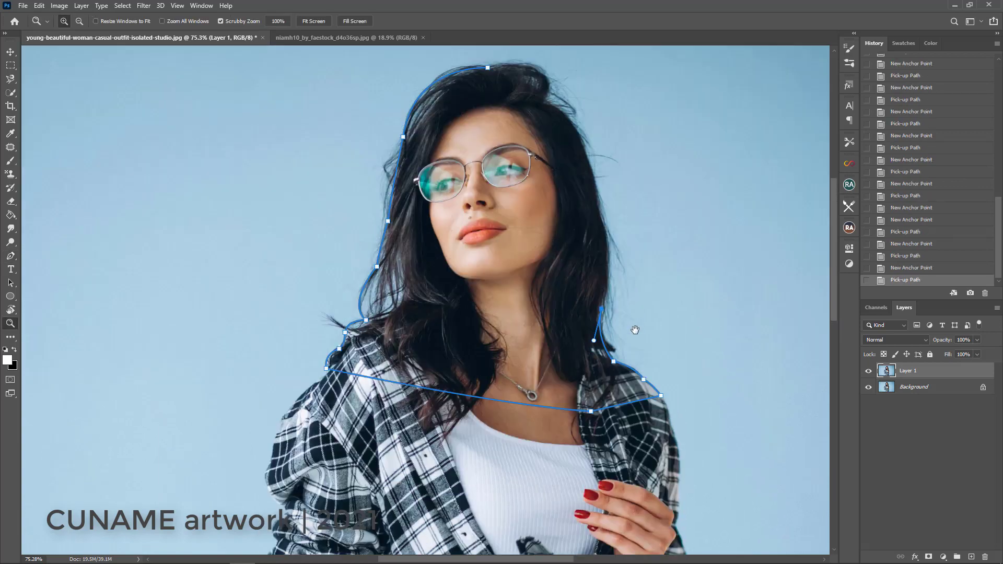
scroll(606, 271, "up", 3)
key("z")
key("p")
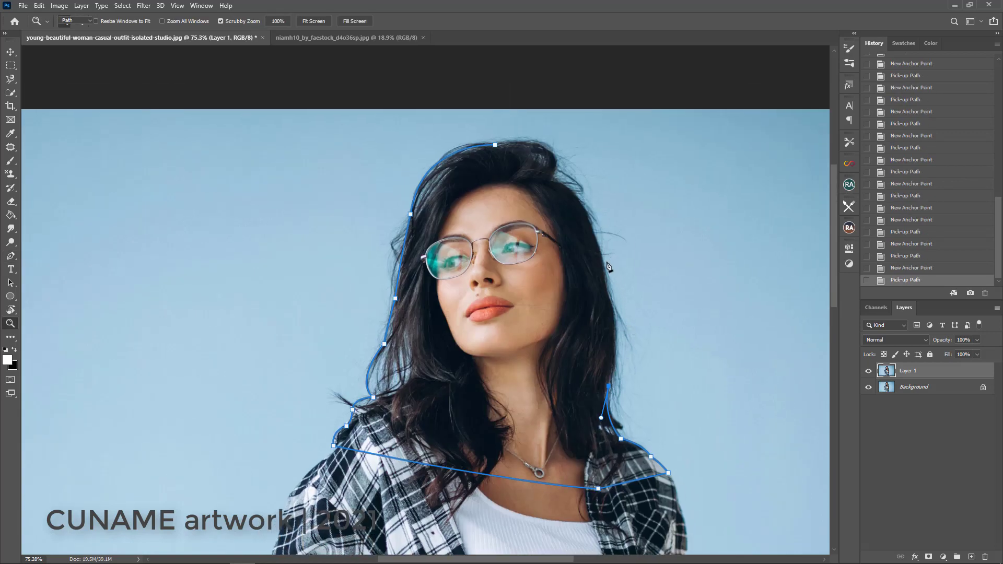
mouse_move(600, 252)
left_mouse_down()
mouse_move(574, 179)
mouse_move(519, 164)
left_mouse_up()
left_click(600, 252, "alt")
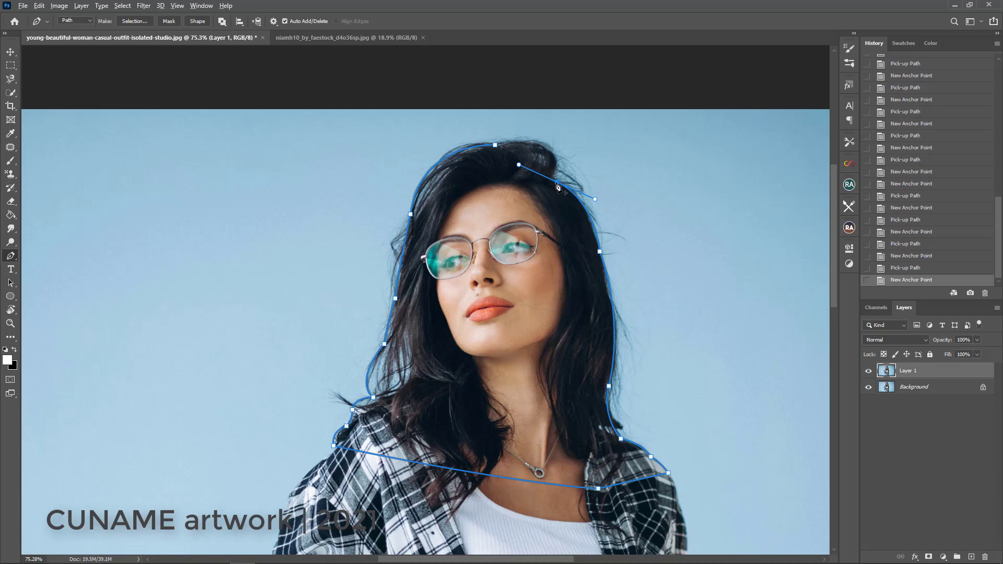
left_click(556, 183, "alt")
Close the path over the crown at its first anchor and load it as a selection.
left_click(555, 183)
left_click_drag(535, 143, 570, 151)
left_click(535, 143, "alt")
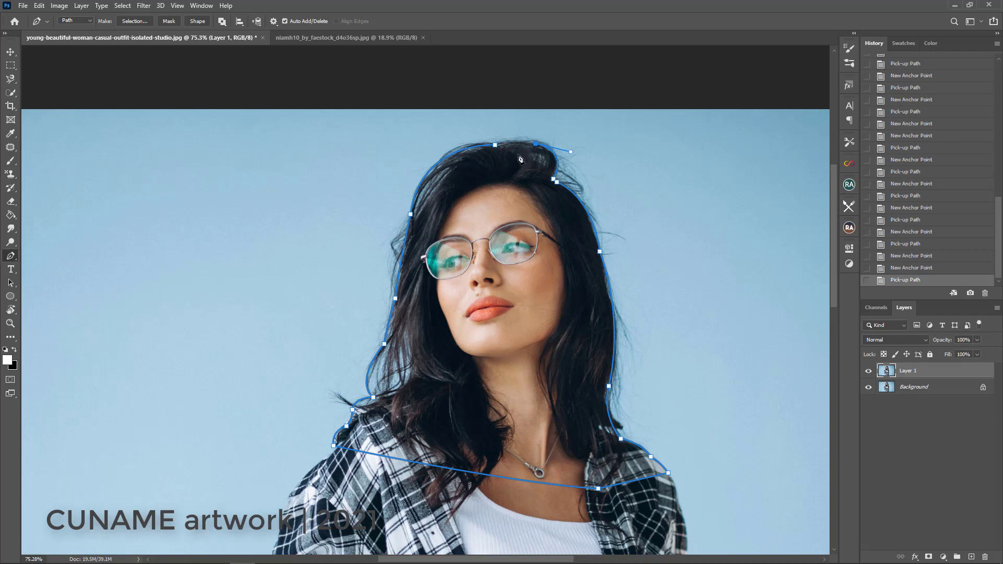
left_click(481, 152)
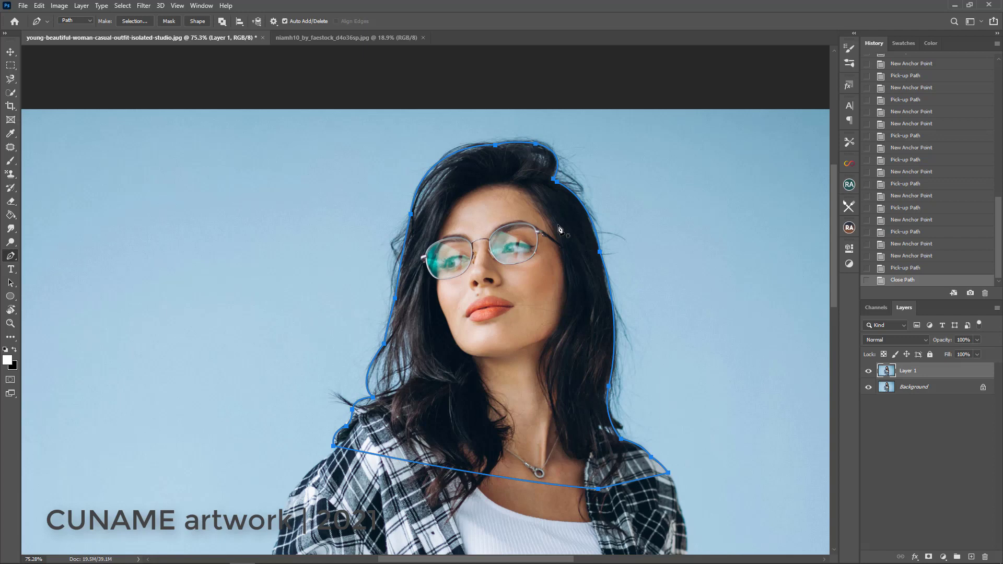
key("ctrl+Return")
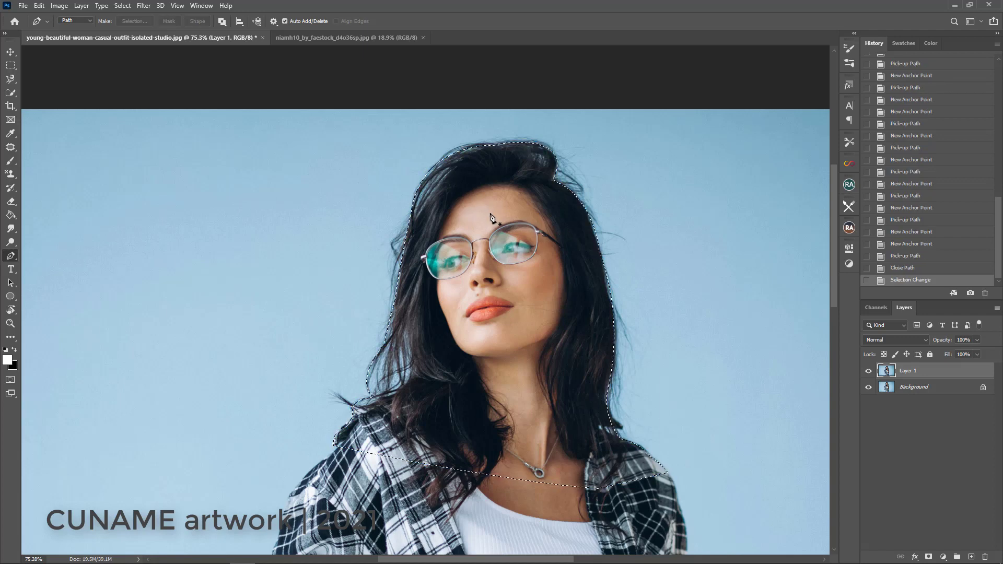
Hide the Background layer and add a layer mask to Layer 1 from the selection.
left_click(868, 387)
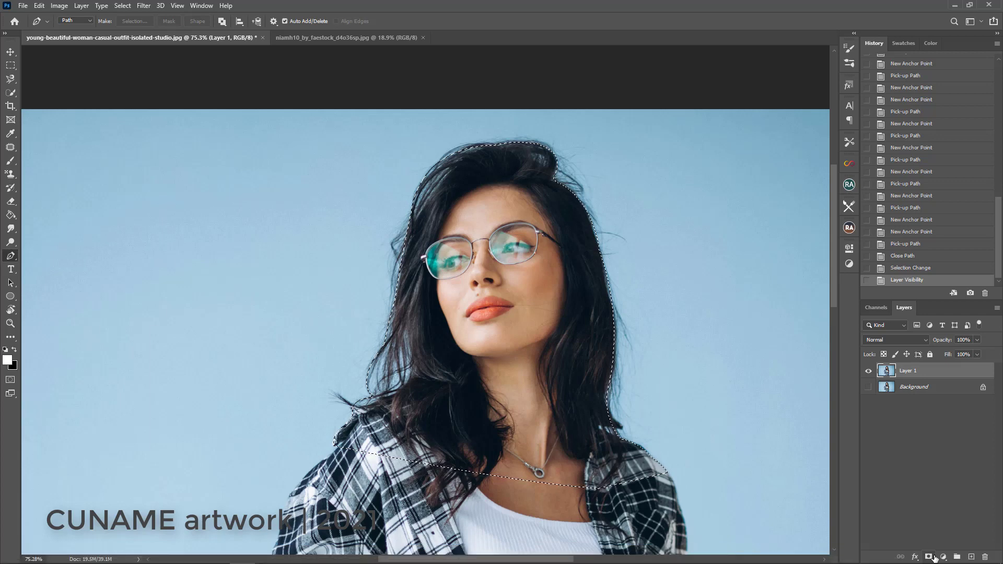
left_click(929, 558)
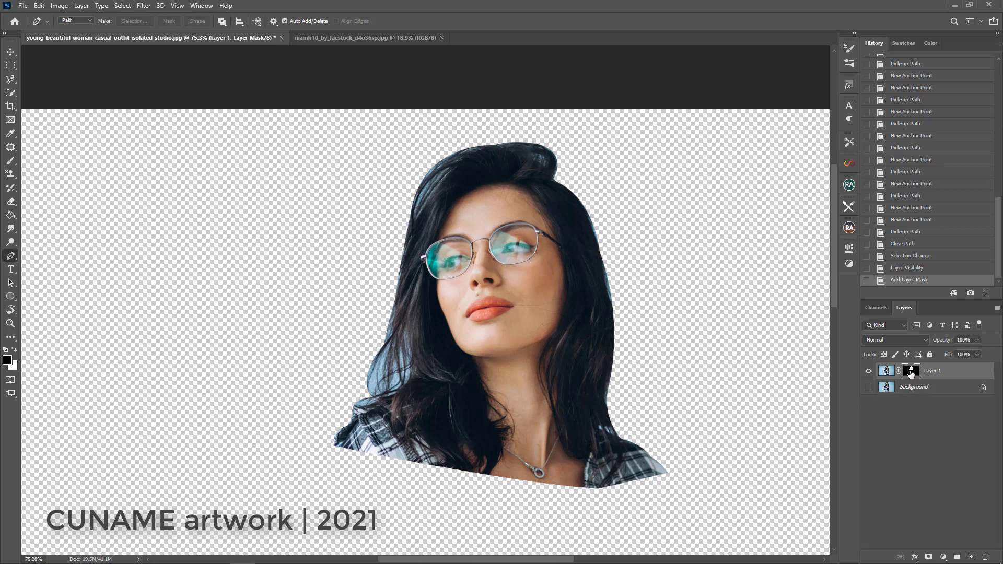
Open Layer 1's mask in Select and Mask via the mask thumbnail's context menu.
right_click(911, 372)
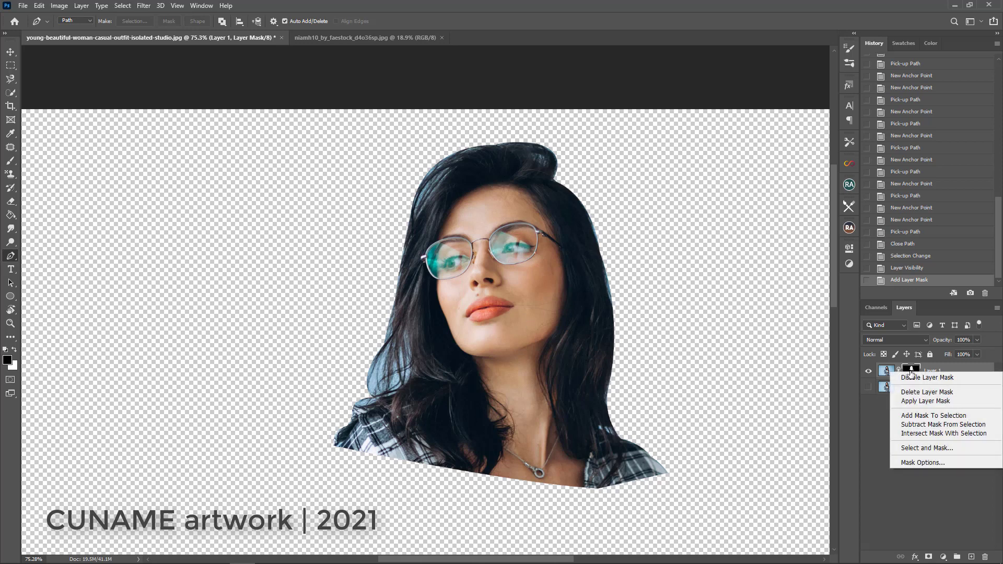
left_click(910, 448)
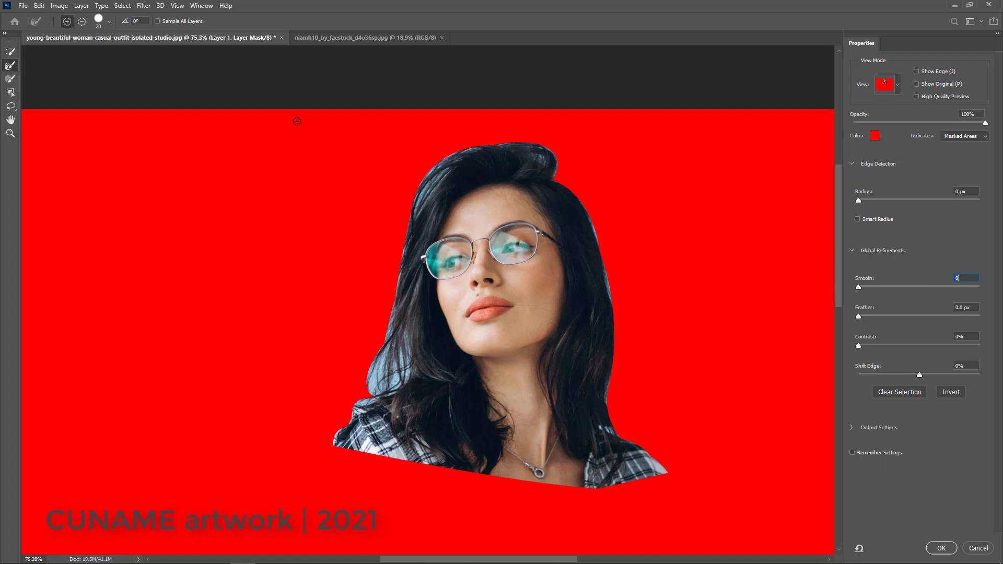
Cycle the Select and Mask view mode through On Layers and On Black, ending on On White.
left_click(908, 82)
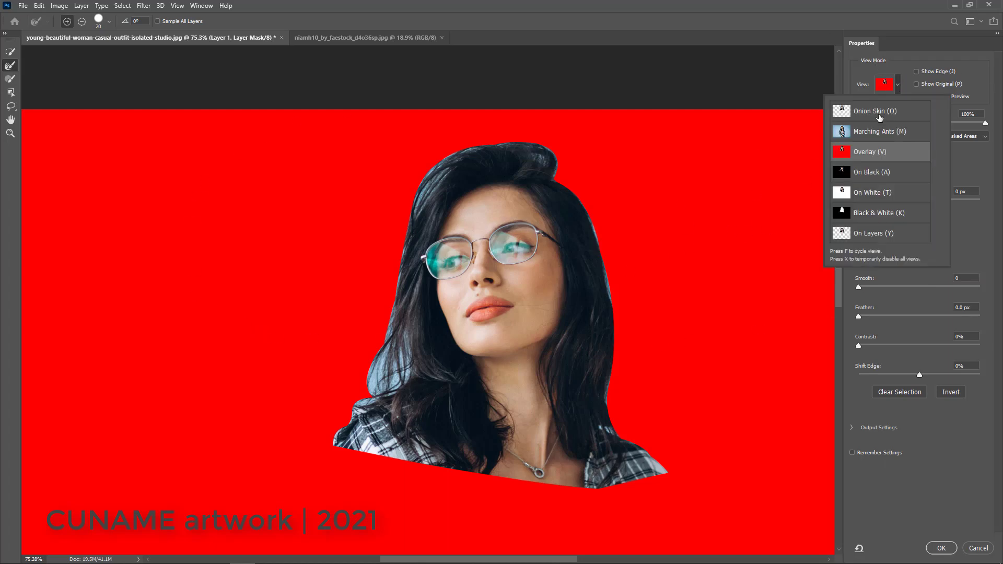
key("y")
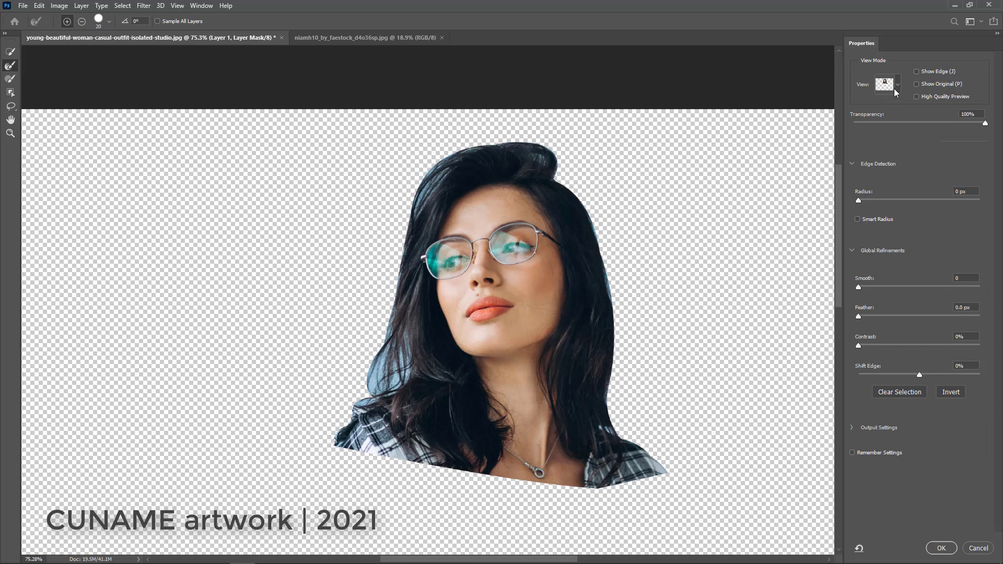
left_click(895, 92)
key("a")
left_click(858, 70)
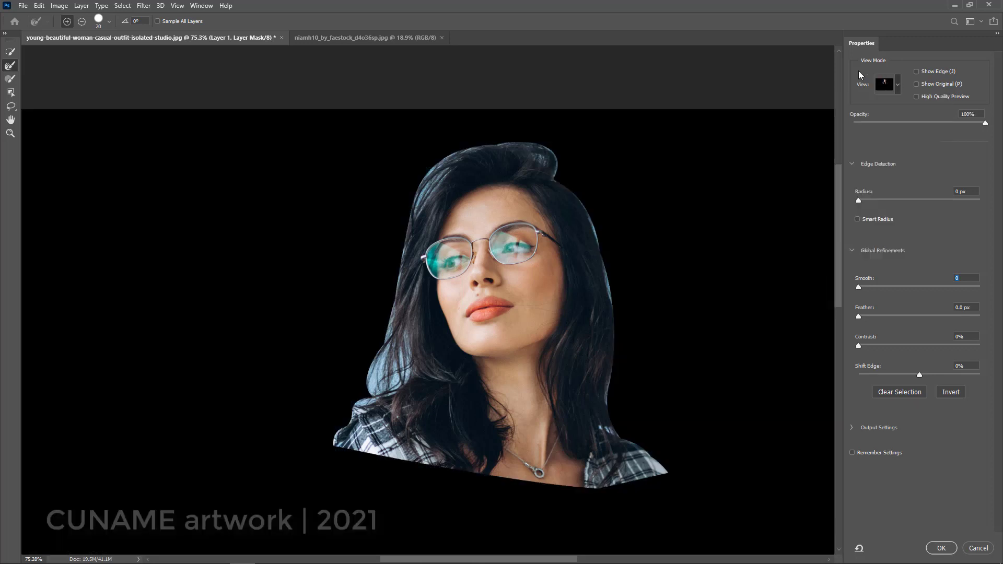
left_click(898, 85)
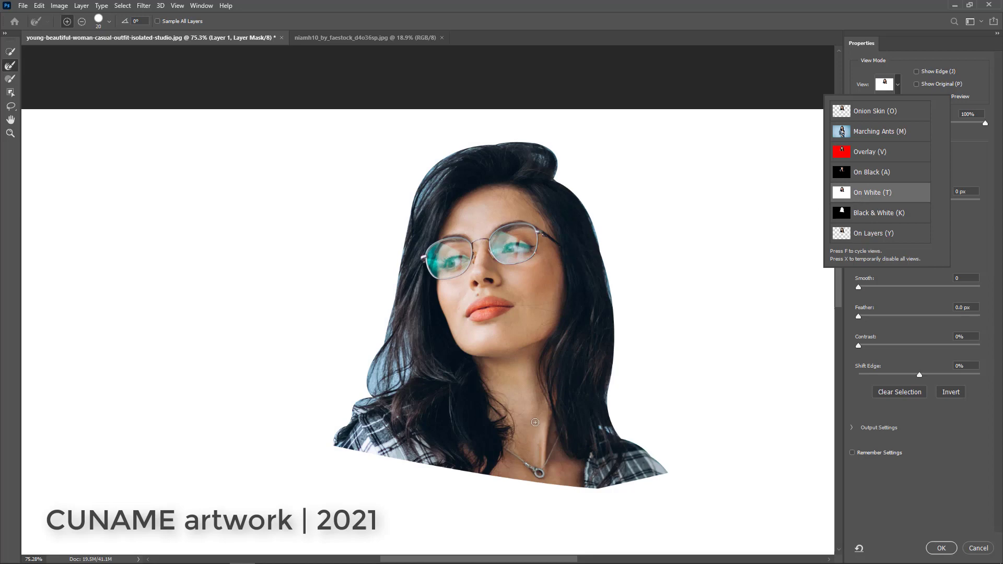
key("Escape")
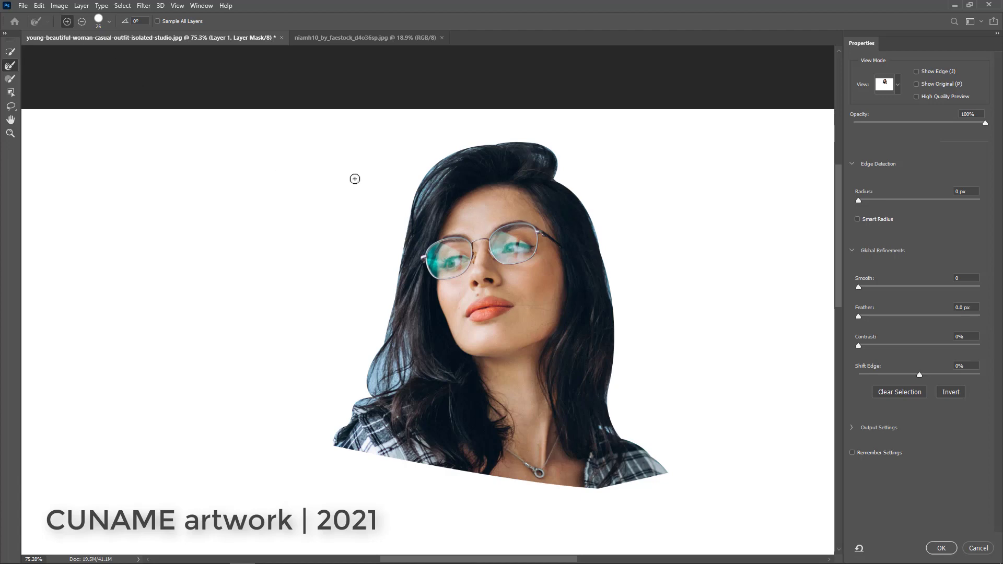
Enlarge the Refine Edge Brush and paint the top and left hair edges, subtracting where overdone.
key("bracketright")
key("bracketright")
key("bracketright")
key("bracketright")
key("bracketright")
mouse_move(473, 151)
left_mouse_down()
mouse_move(404, 245)
mouse_move(360, 400)
left_mouse_up()
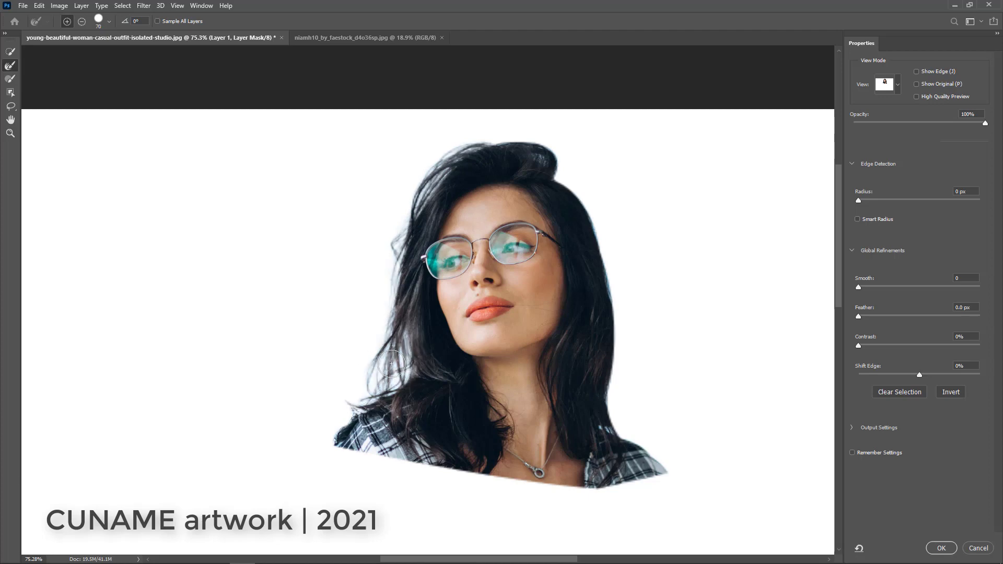
mouse_move(359, 399)
left_mouse_down()
mouse_move(399, 272)
mouse_move(409, 313)
mouse_move(400, 310)
left_mouse_up()
left_click_drag(400, 310, 416, 369)
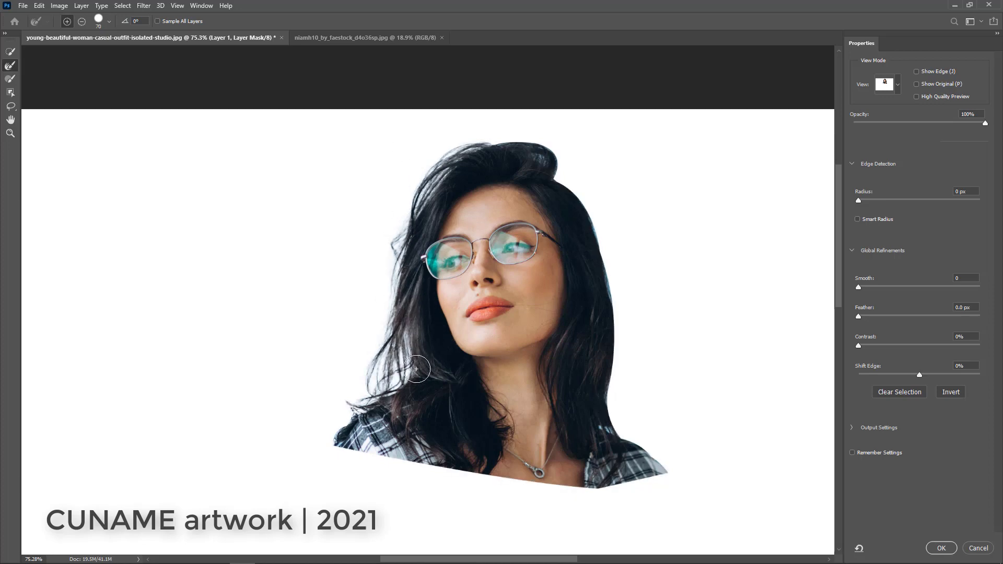
left_click(82, 21)
mouse_move(421, 291)
left_mouse_down()
mouse_move(418, 335)
mouse_move(395, 372)
mouse_move(371, 377)
mouse_move(432, 336)
left_mouse_up()
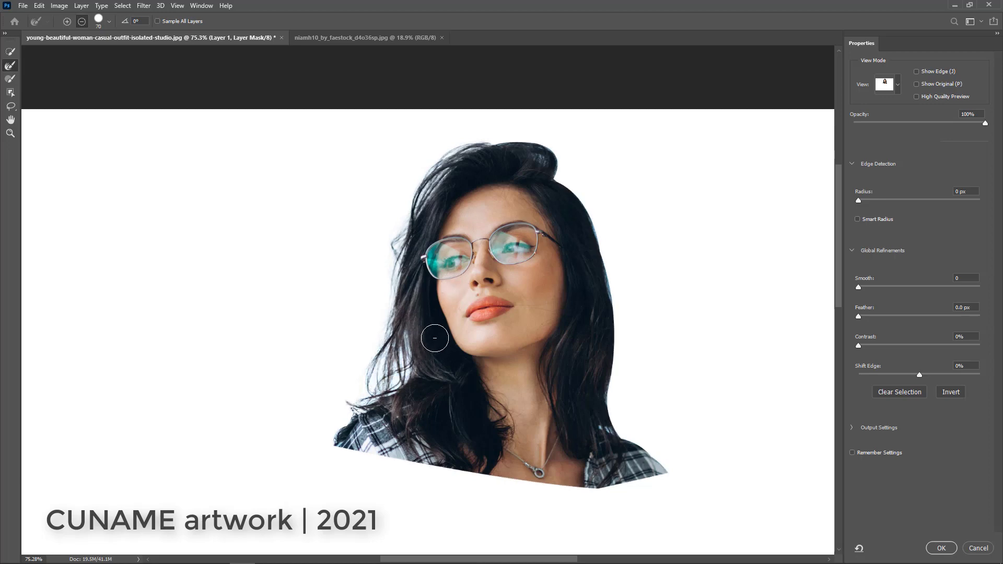
Paint wispy strands back along the lower-left, top and right hair edges.
left_click(67, 21)
left_click_drag(378, 409, 341, 407)
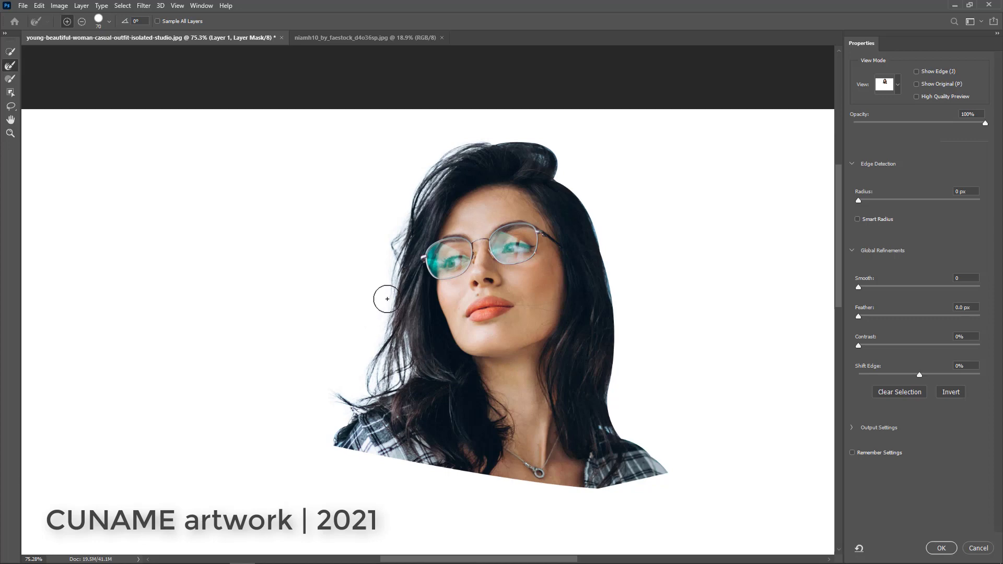
left_click_drag(406, 218, 393, 226)
left_click_drag(537, 172, 554, 149)
mouse_move(491, 143)
left_mouse_down()
mouse_move(589, 182)
mouse_move(618, 300)
mouse_move(618, 399)
mouse_move(624, 424)
mouse_move(647, 434)
mouse_move(679, 434)
mouse_move(673, 338)
left_mouse_up()
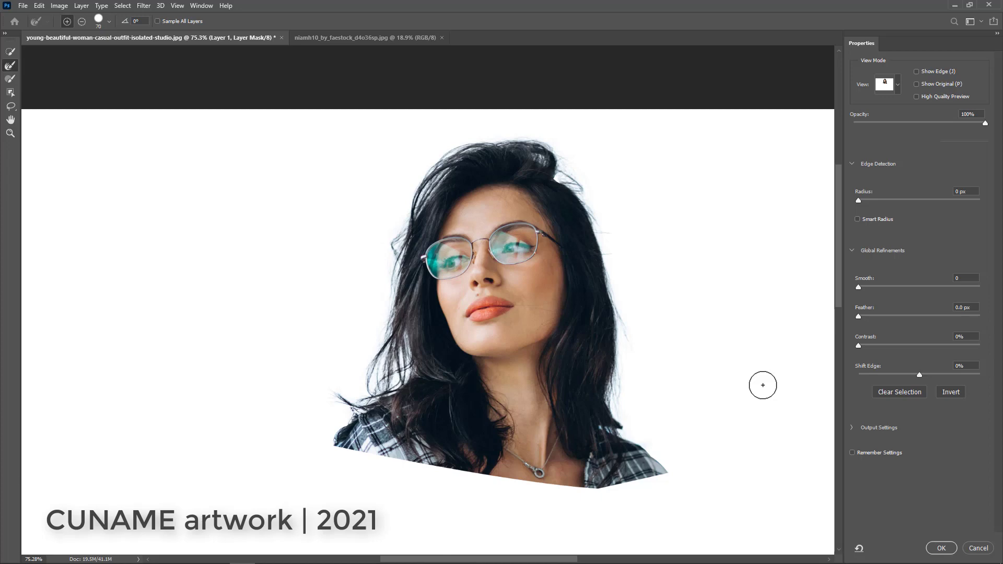
left_click_drag(763, 385, 768, 378)
Zoom in on the right shoulder edge, check the Overlay view, then return to On White.
key("z")
left_click_drag(700, 475, 663, 456)
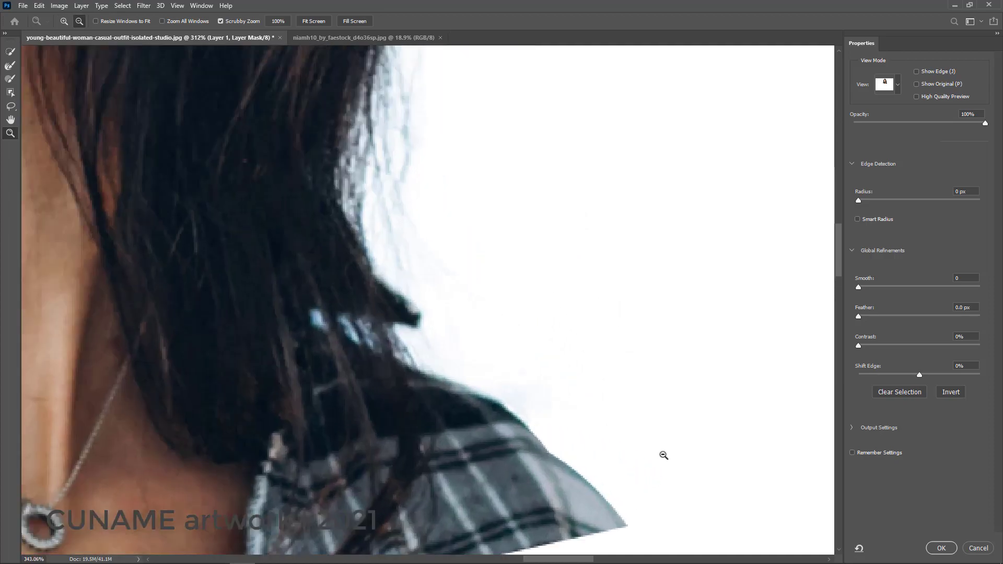
left_click(663, 456, "alt")
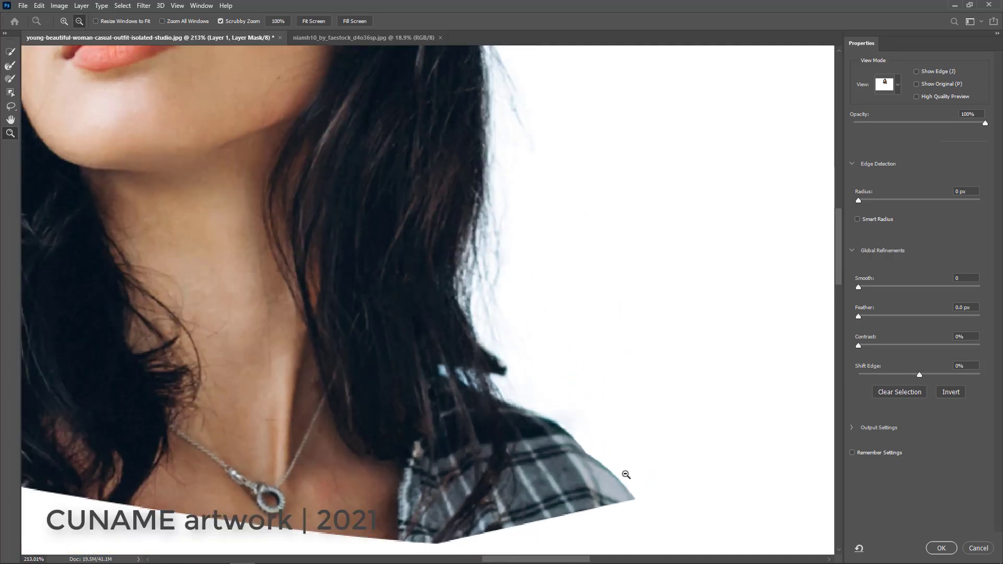
left_click(625, 474, "alt")
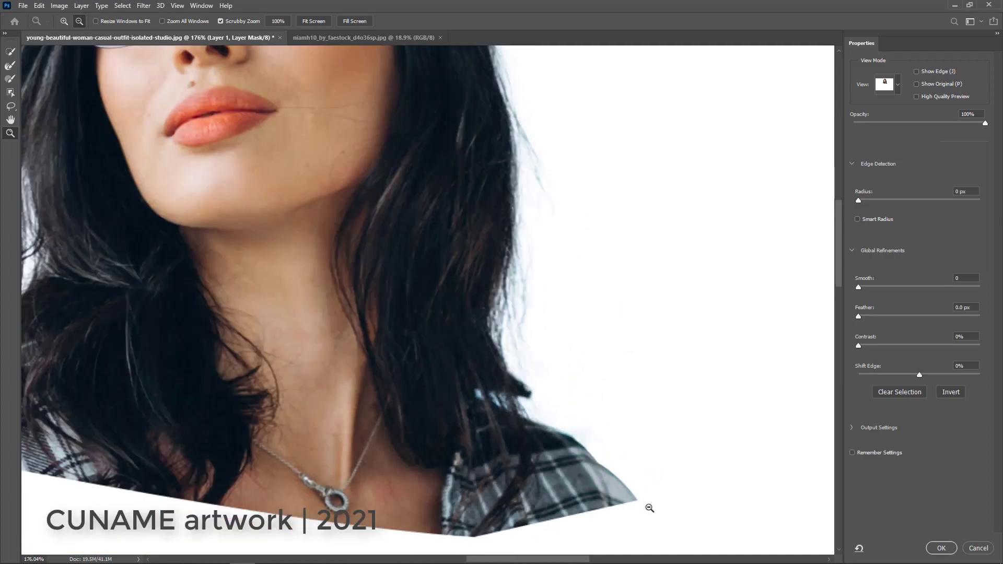
key("r")
key("v")
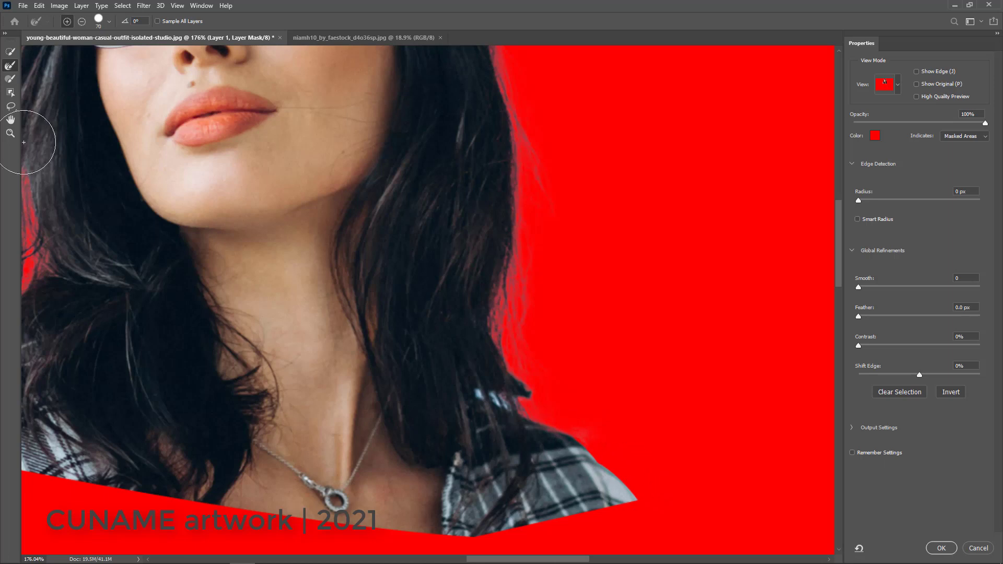
left_click(898, 85)
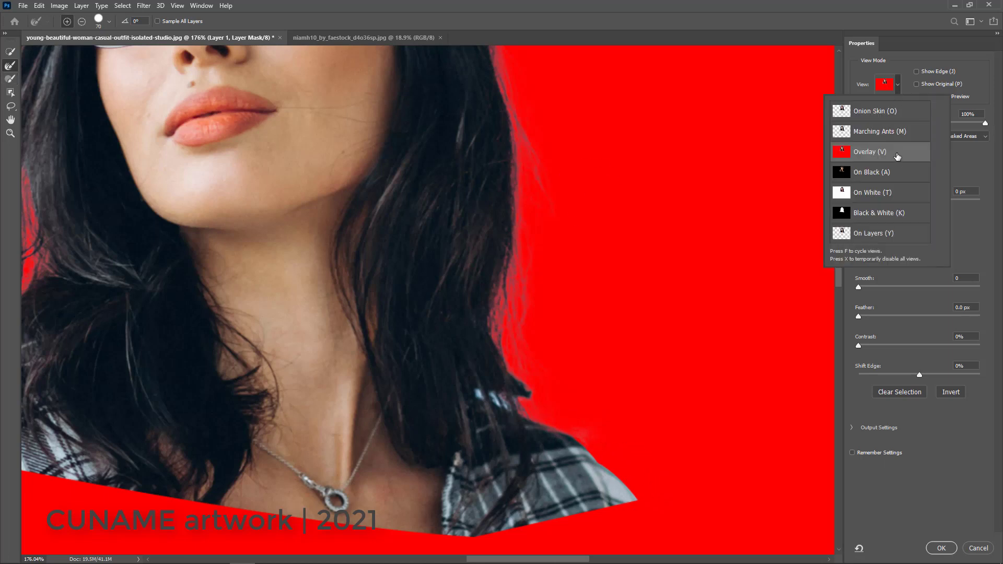
left_click(888, 193)
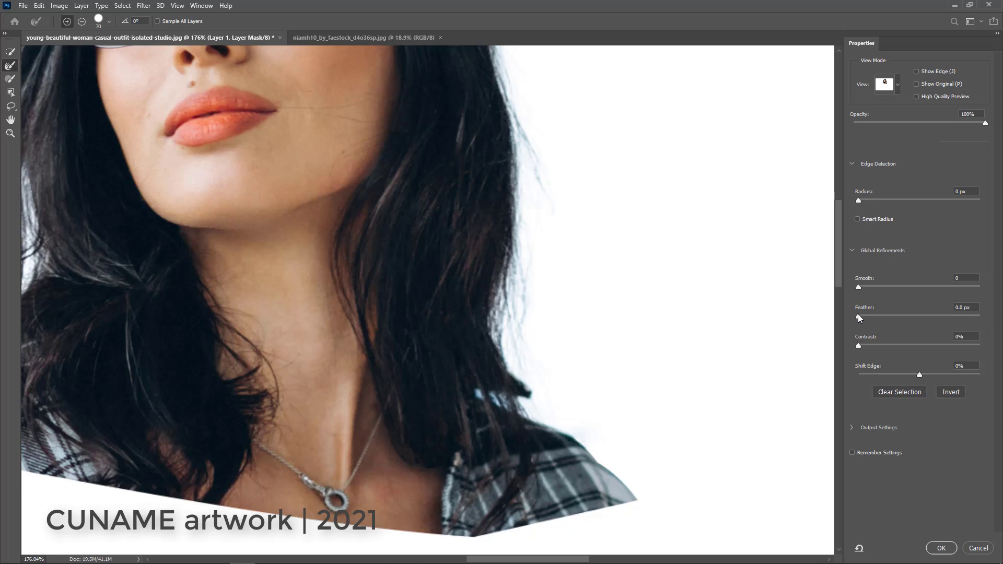
Set Feather 4.2 px, Contrast 30%, Shift Edge -6%, and toggle preview opacity 0% then 100%.
mouse_move(858, 316)
left_mouse_down()
mouse_move(892, 317)
mouse_move(870, 326)
left_mouse_up()
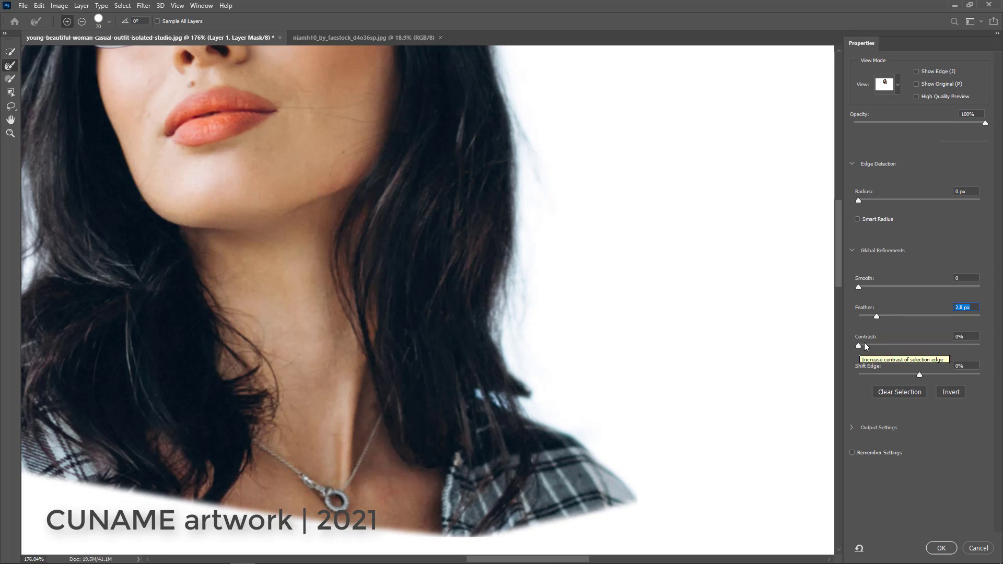
left_click_drag(883, 316, 886, 316)
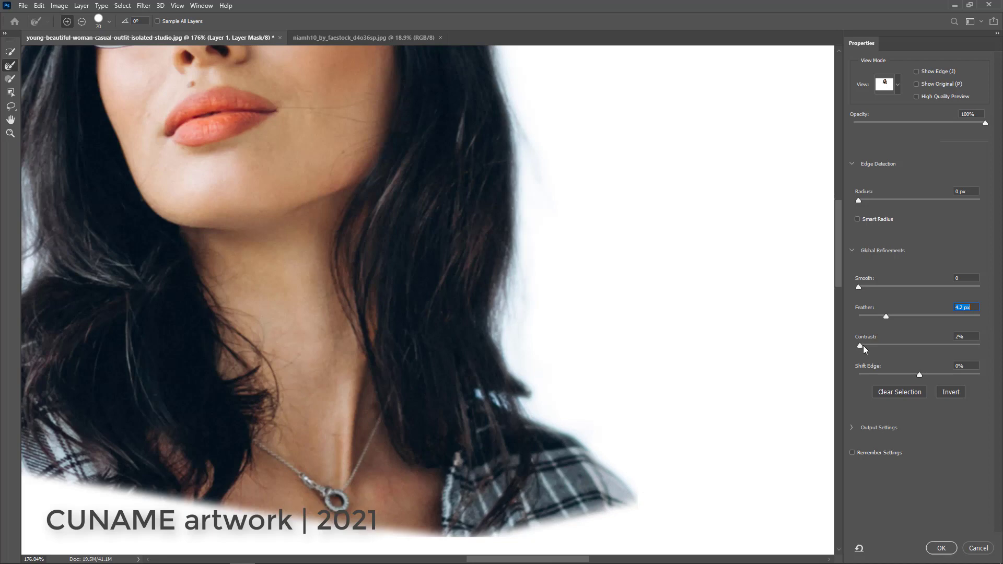
left_click_drag(877, 353, 894, 356)
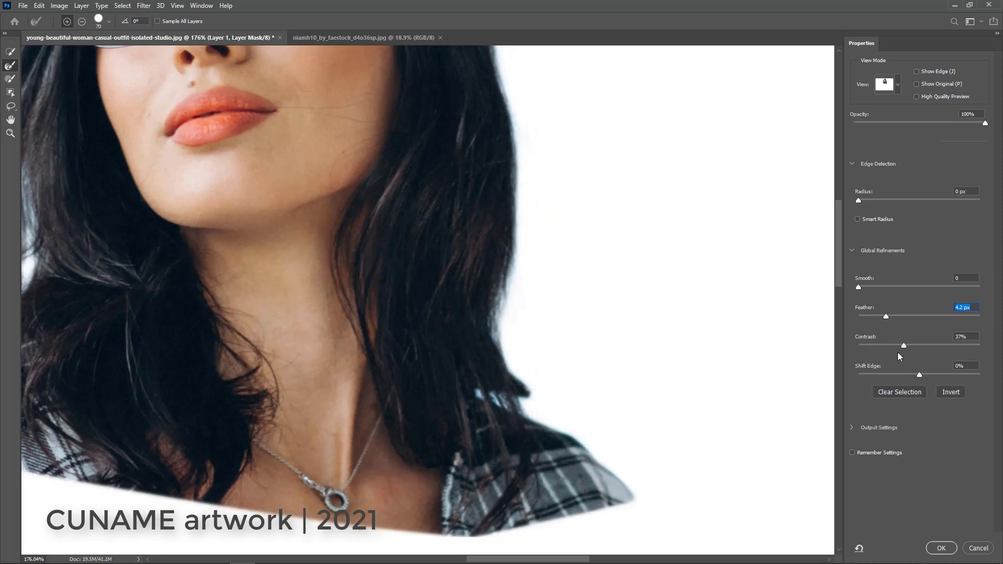
key("Tab")
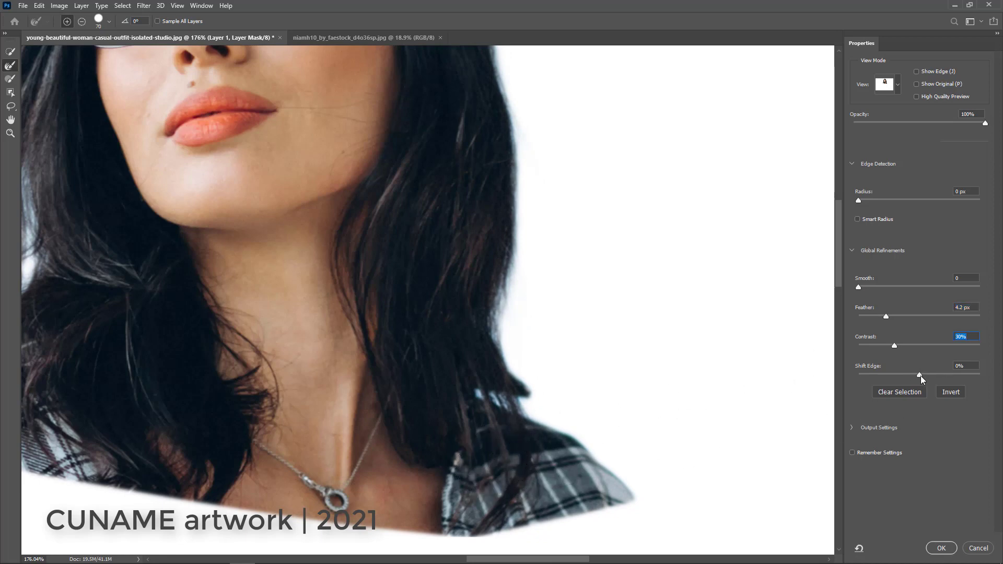
mouse_move(920, 376)
left_mouse_down()
mouse_move(812, 378)
mouse_move(925, 376)
mouse_move(916, 376)
left_mouse_up()
left_click_drag(916, 375, 914, 375)
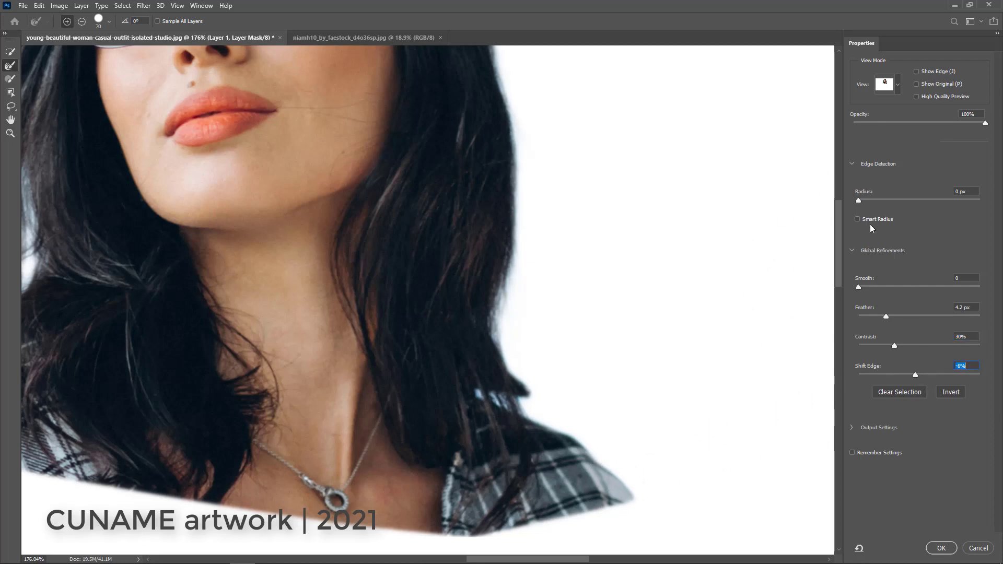
left_click_drag(932, 124, 985, 123)
left_click_drag(831, 138, 806, 136)
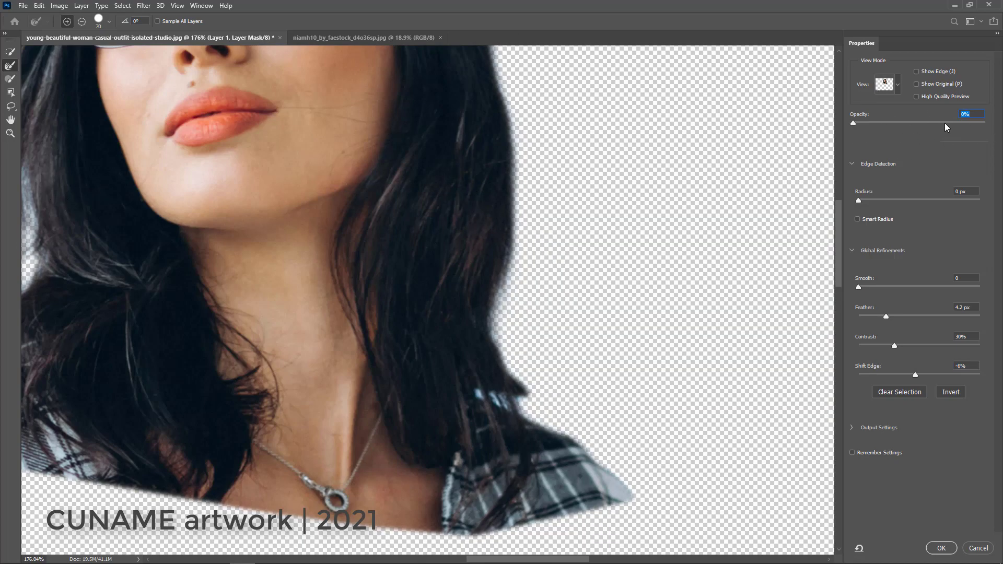
left_click_drag(947, 127, 987, 128)
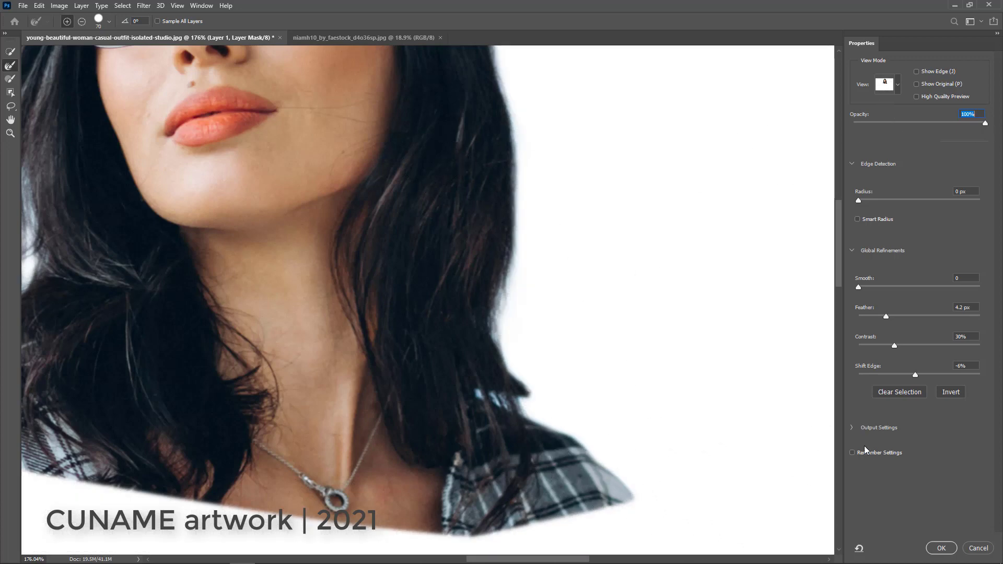
Apply the refined mask to Layer 1 and compare the edges using undo and redo.
left_click(941, 548)
key("z")
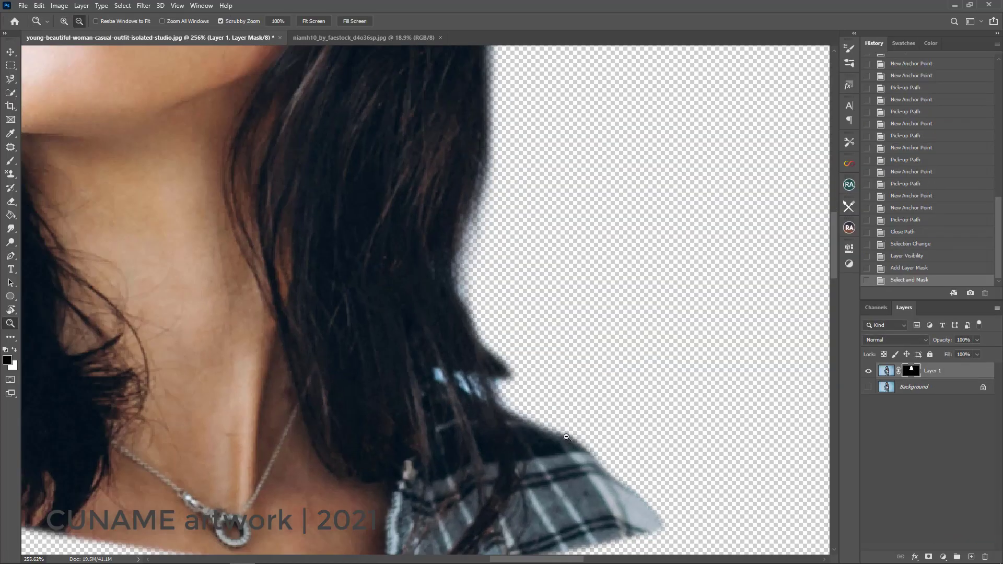
scroll(441, 286, "down", 5)
key("alt")
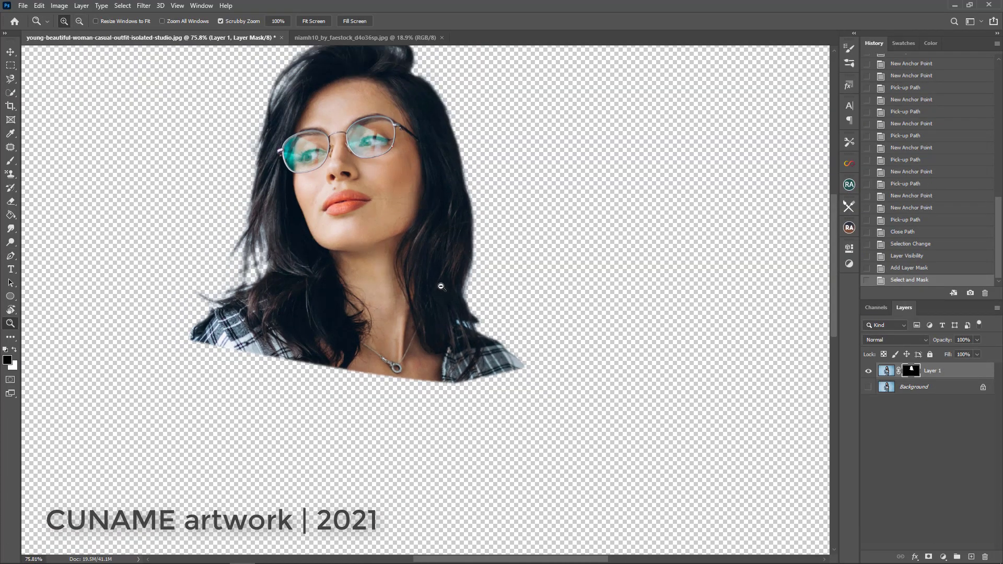
key("ctrl+z")
key("ctrl+shift+z")
Inspect the lower-left hair and chin up close, then zoom out to the whole cutout.
left_click_drag(329, 228, 431, 310)
left_click_drag(342, 339, 369, 297)
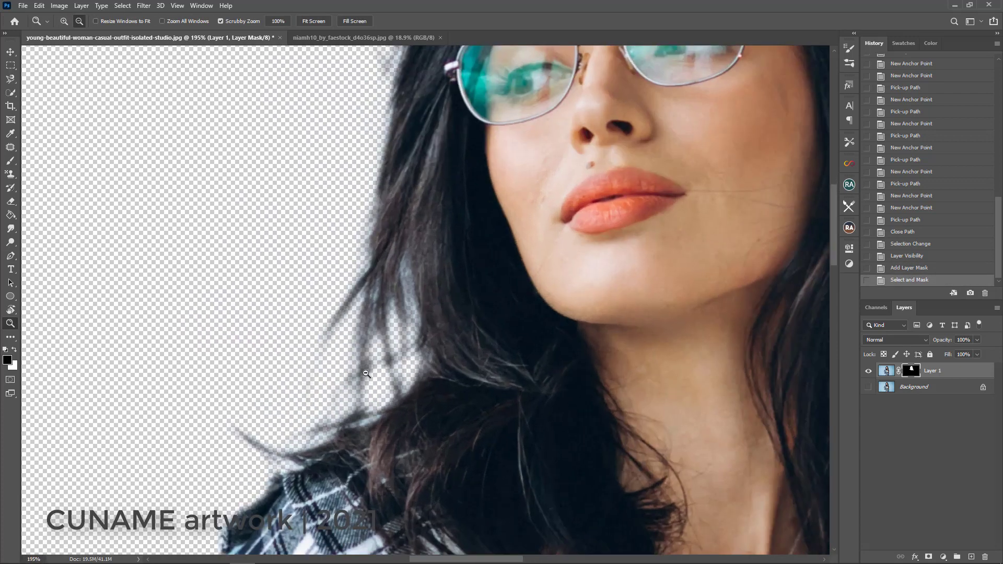
key("alt")
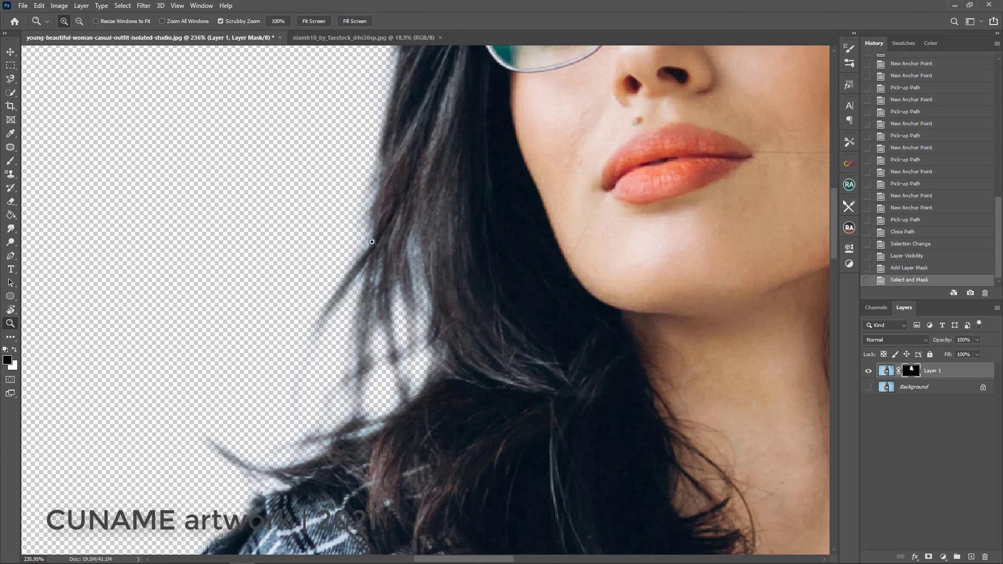
left_click(397, 454, "alt")
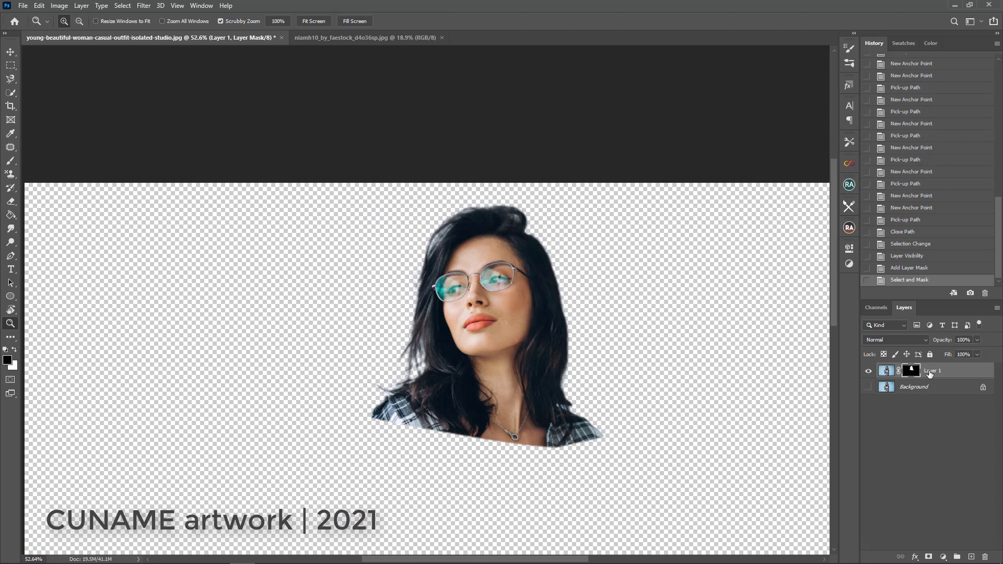
Delete Layer 1 from the first portrait and switch to the niamh10 photo.
key("Delete")
key("p")
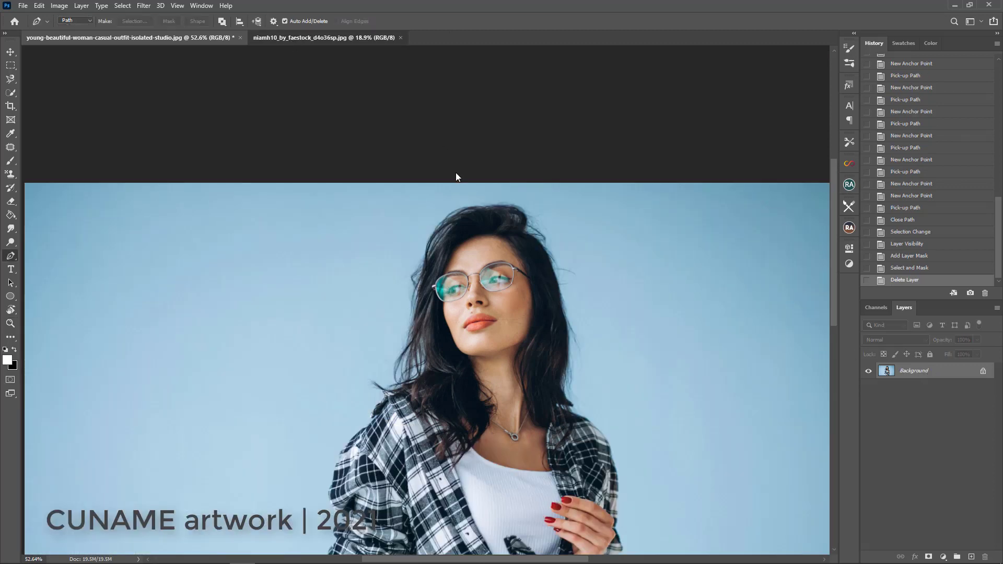
key("ctrl+Tab")
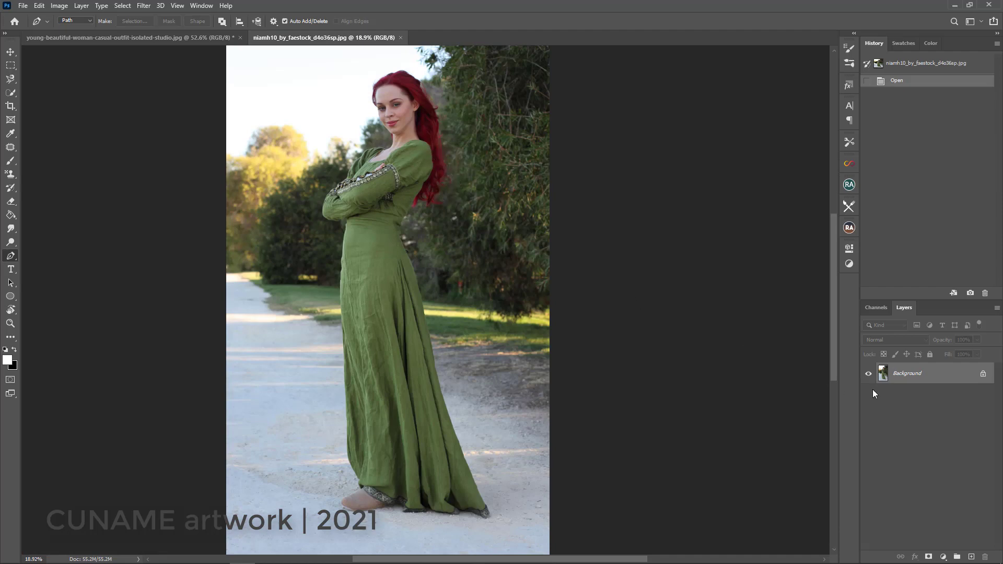
Duplicate the photo layer, mask it with Select > Subject, and hide the Background.
key("ctrl+j")
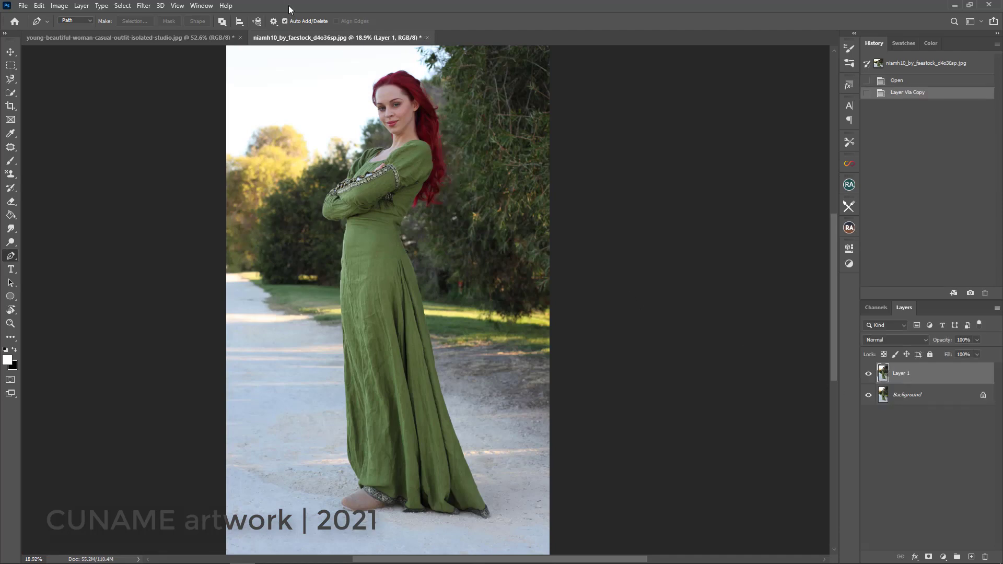
left_click(122, 5)
left_click(128, 127)
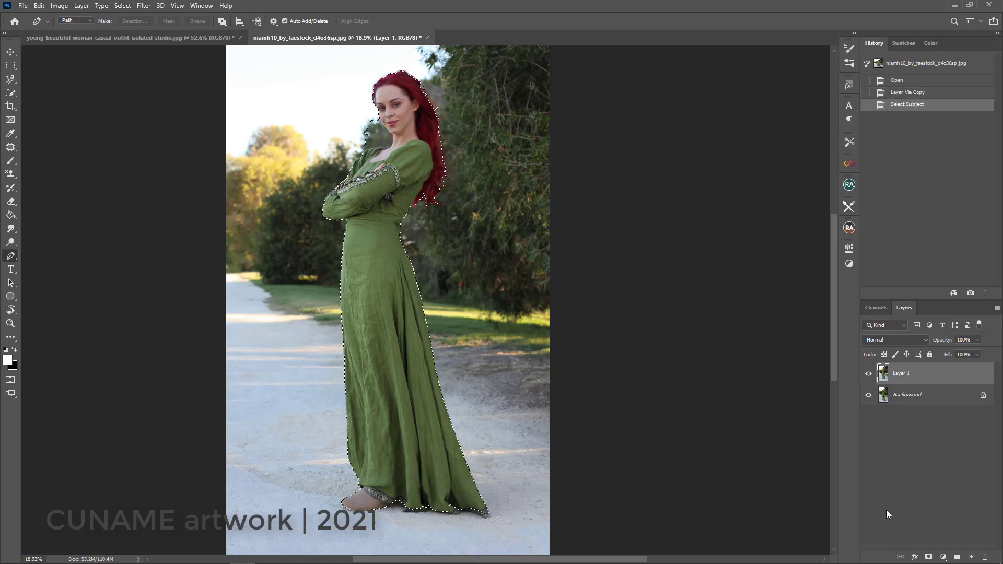
left_click(928, 556)
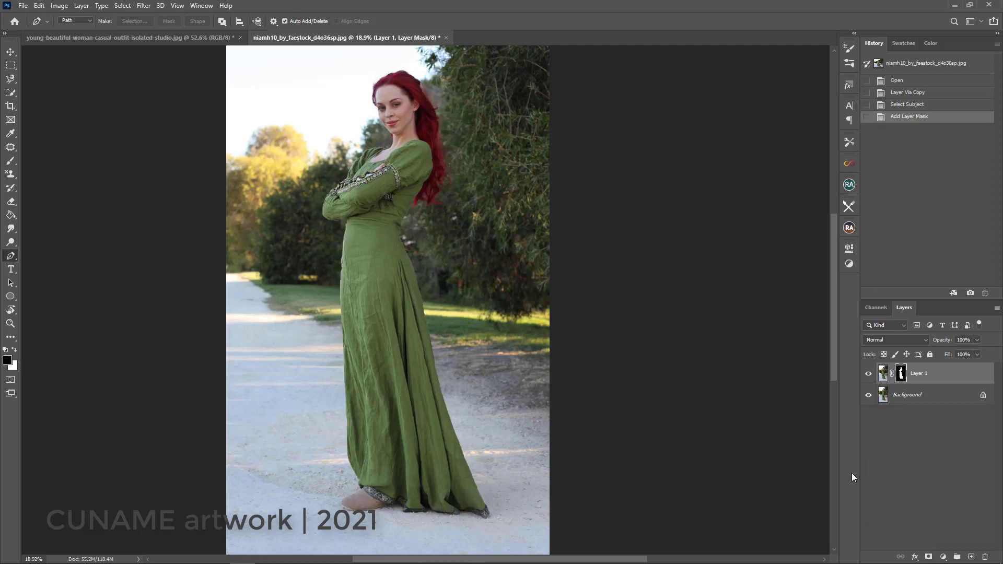
left_click(868, 395)
Open Select and Mask for Layer 1's mask and zoom in on the woman's head.
double_click(900, 372)
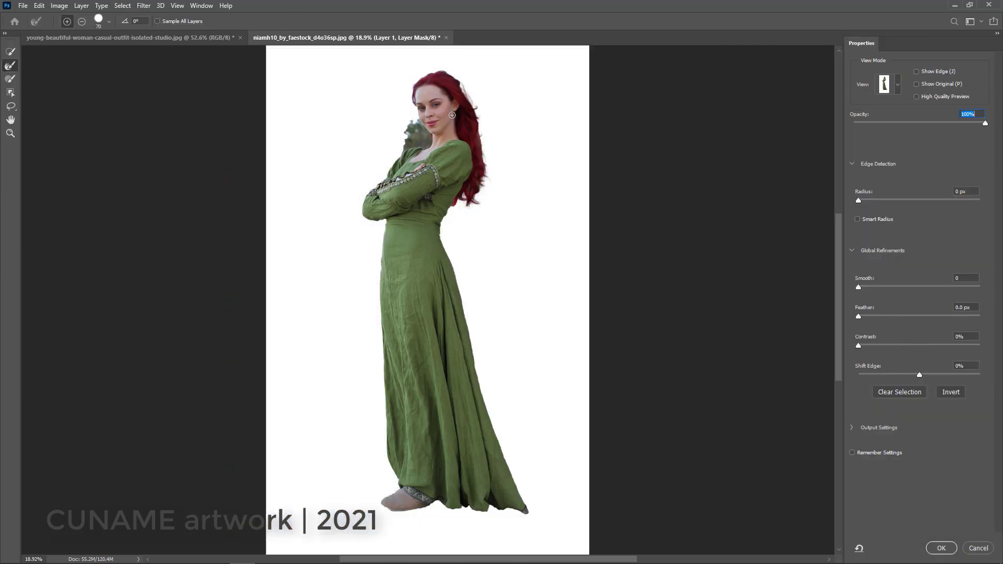
left_click_drag(428, 135, 429, 137)
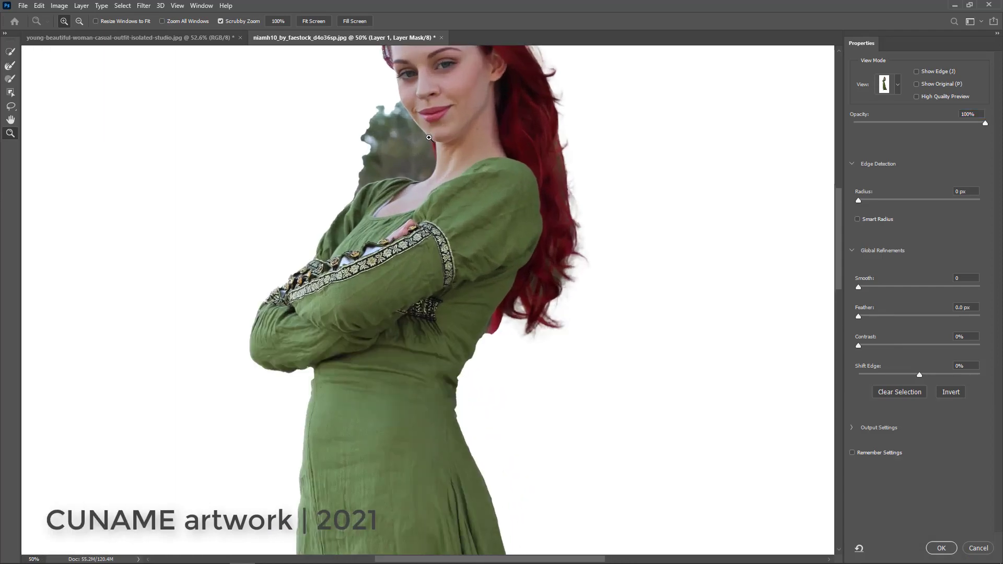
left_click(429, 138)
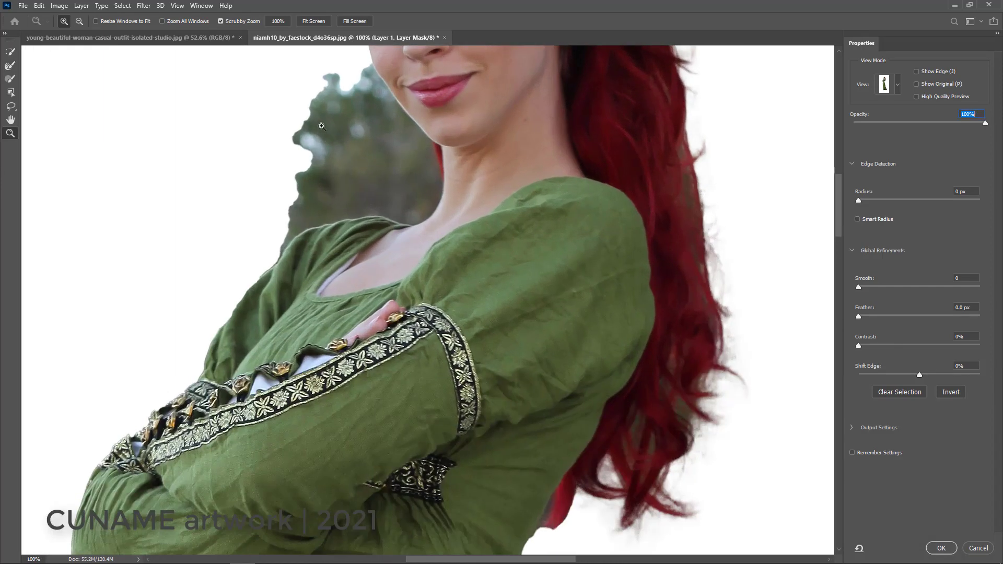
scroll(336, 180, "up", 3)
scroll(336, 181, "up", 2)
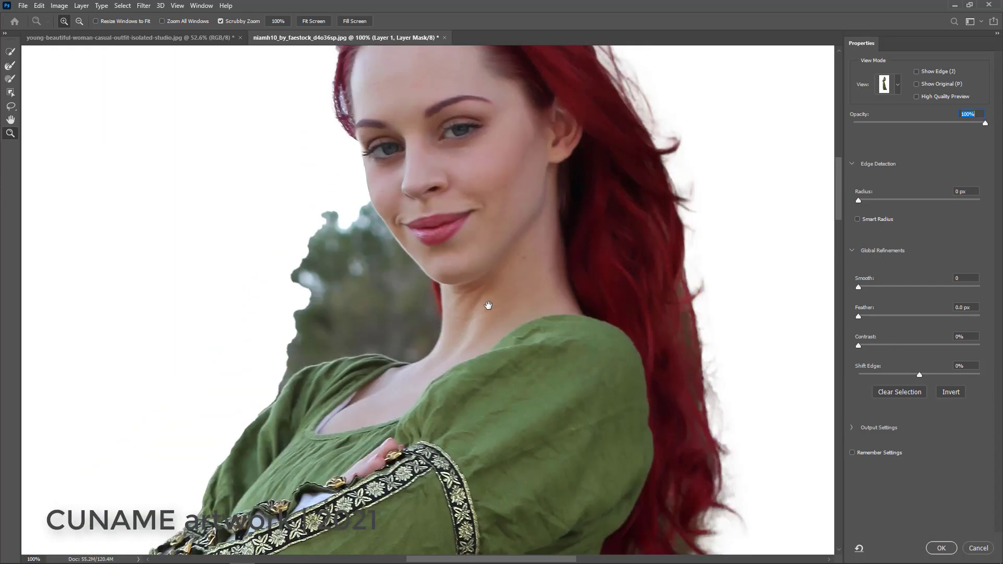
left_click_drag(487, 304, 324, 249)
Refine Edge Brush the right hair edge, loose lower strands and hair-dress edge toward the armpit.
left_click(10, 65)
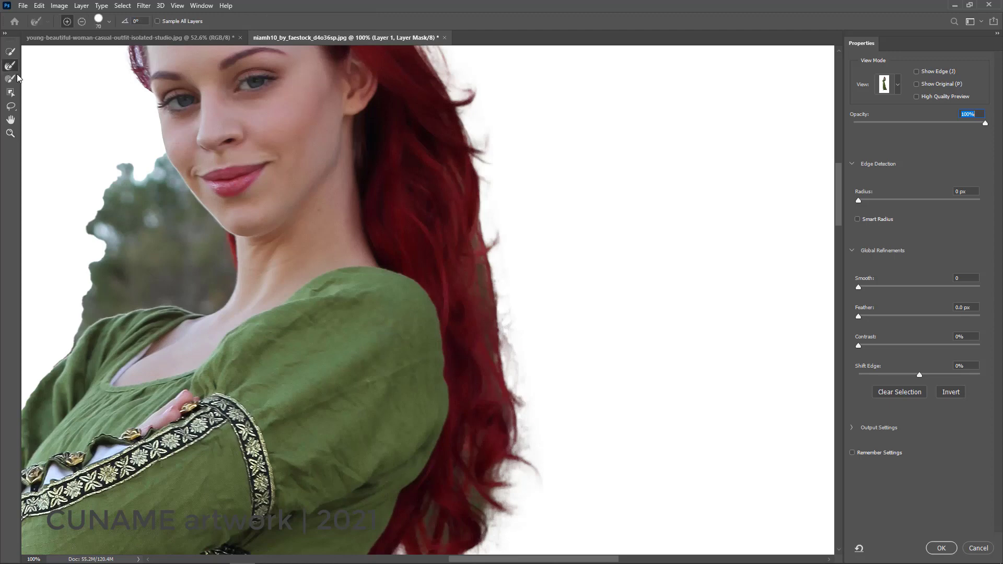
left_click_drag(487, 130, 515, 470)
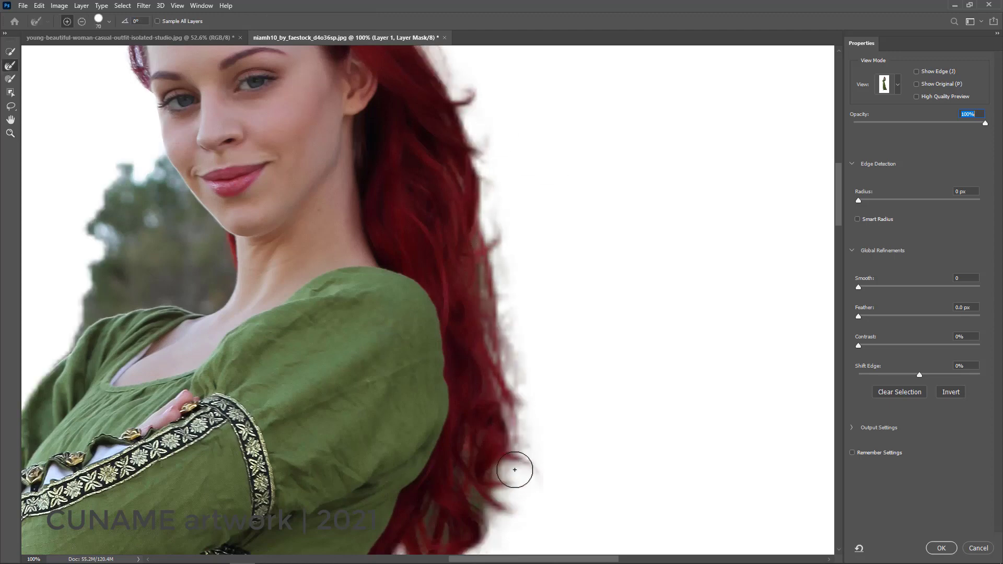
scroll(533, 437, "down", 5)
left_click_drag(553, 241, 501, 264)
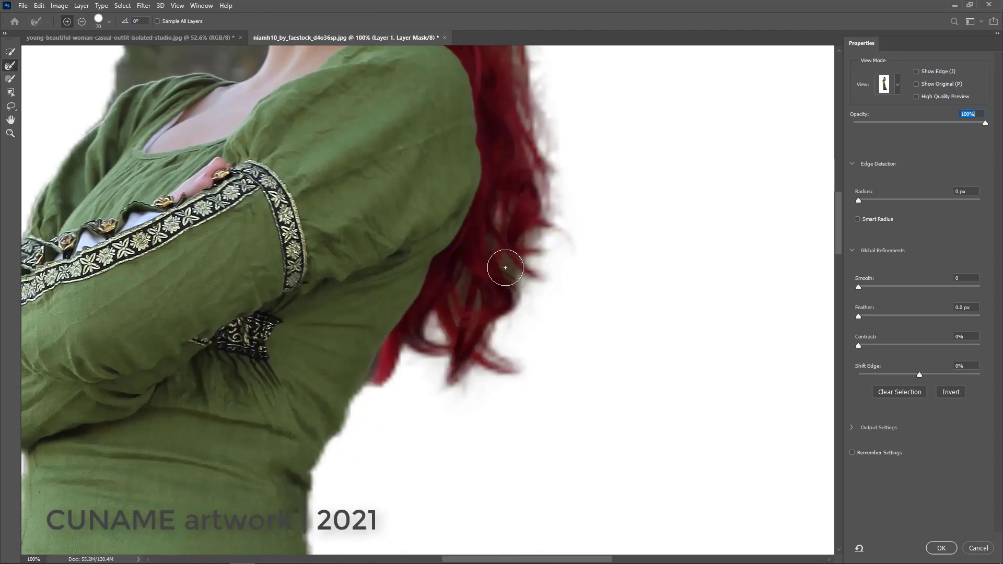
left_click_drag(418, 331, 361, 460)
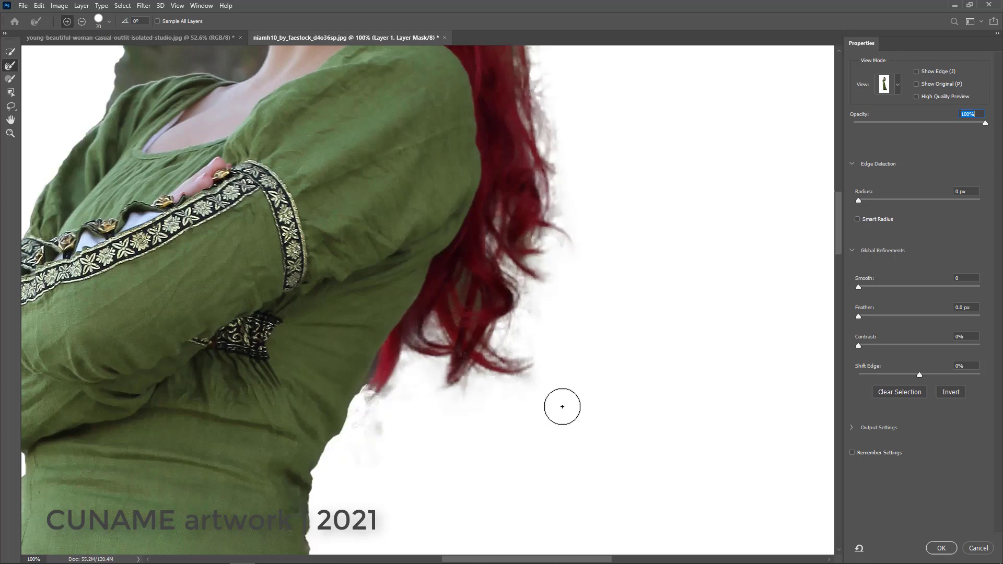
left_click_drag(462, 416, 495, 273)
left_click_drag(408, 275, 487, 199)
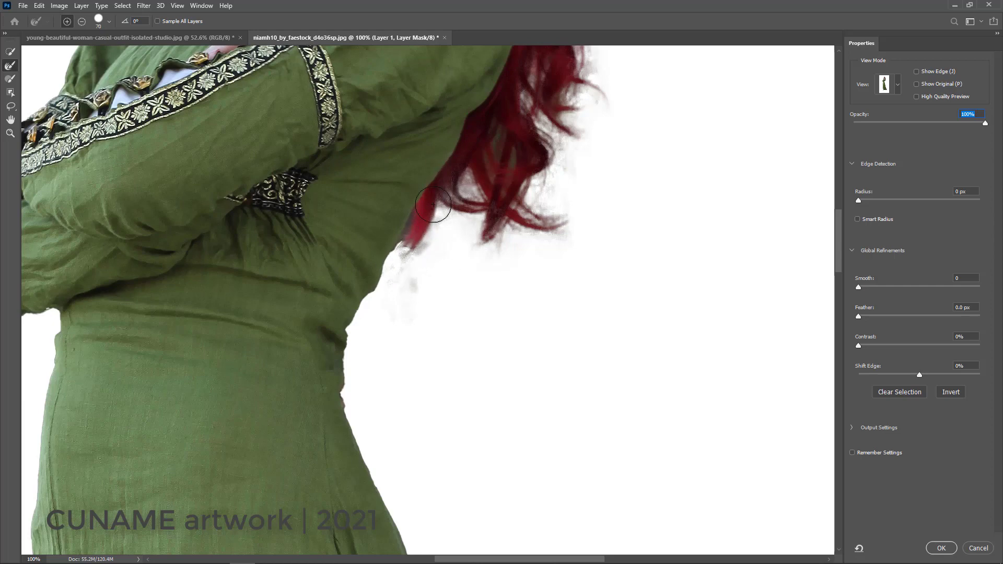
left_click_drag(437, 224, 421, 250)
Erase the leftover fringe at the armpit with the Brush tool in subtract mode.
left_click(11, 79)
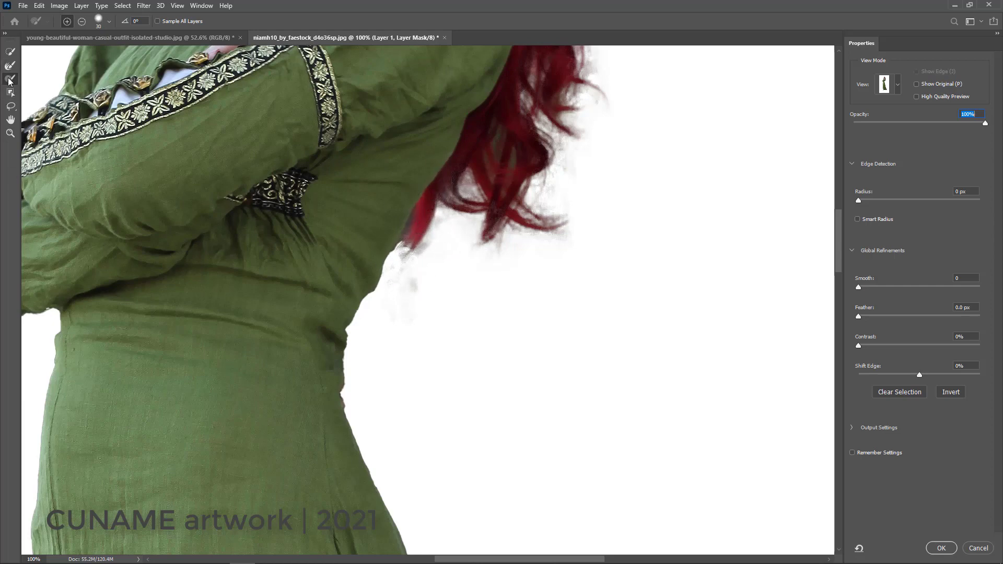
left_click(82, 21)
mouse_move(418, 253)
left_mouse_down()
mouse_move(399, 338)
mouse_move(393, 268)
mouse_move(405, 273)
left_mouse_up()
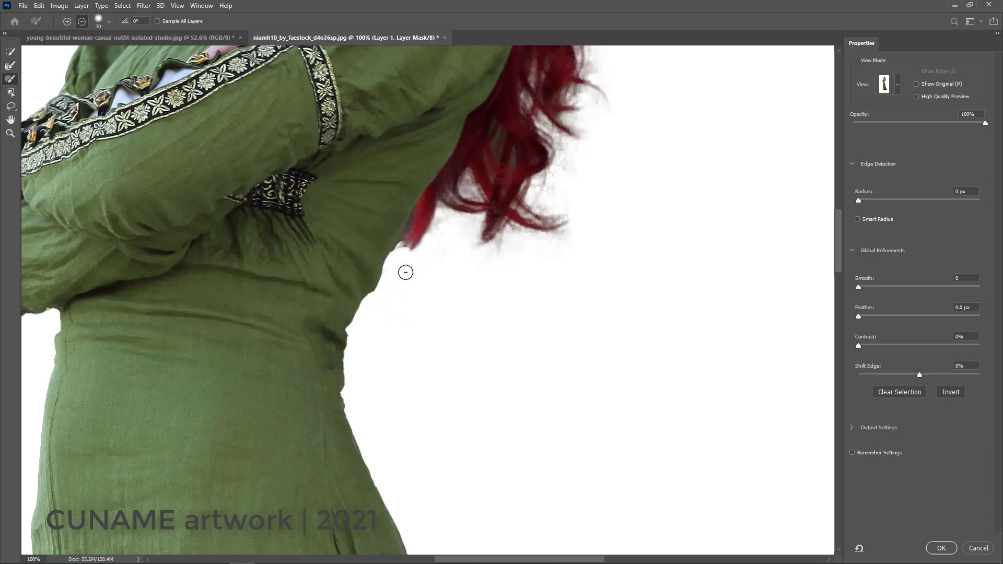
Refine the red hair from crown to left temple with a smaller Refine Edge Brush, recovering right-side wisps.
left_click(11, 66)
mouse_move(468, 127)
left_mouse_down()
mouse_move(501, 190)
mouse_move(517, 150)
mouse_move(514, 189)
mouse_move(477, 197)
mouse_move(515, 61)
mouse_move(542, 204)
mouse_move(551, 148)
mouse_move(478, 409)
left_mouse_up()
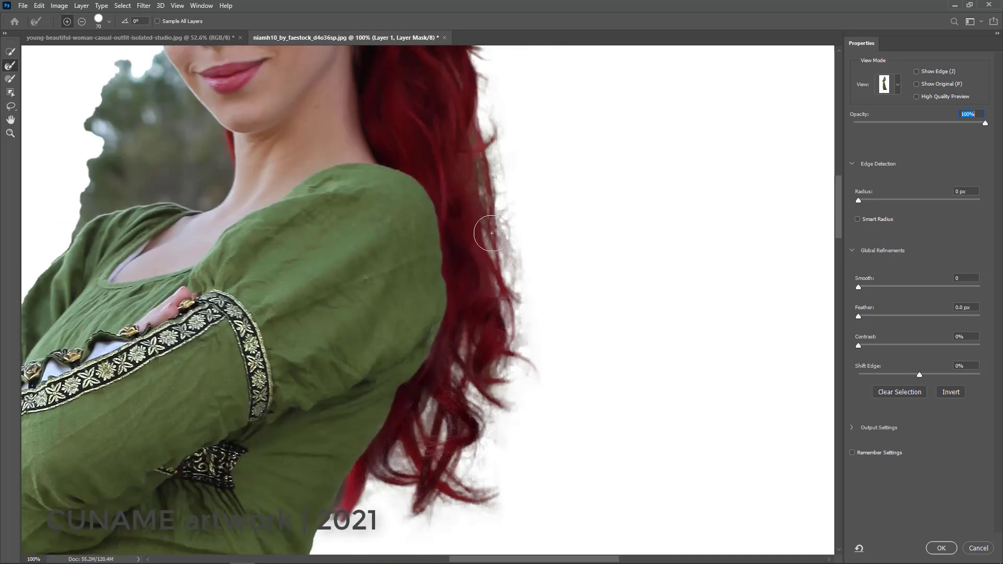
mouse_move(475, 105)
left_mouse_down()
mouse_move(502, 162)
mouse_move(472, 204)
left_mouse_up()
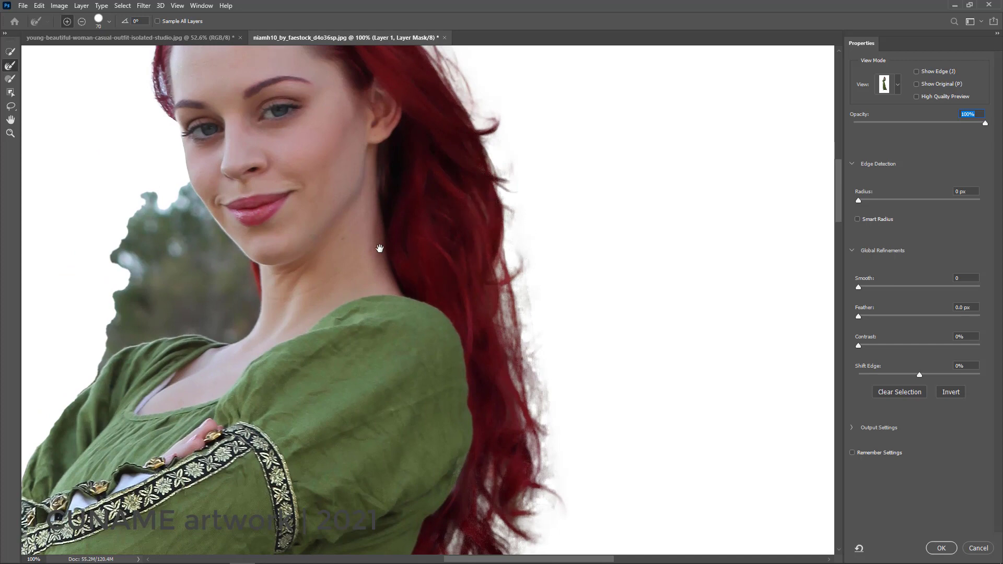
left_click_drag(381, 247, 484, 259)
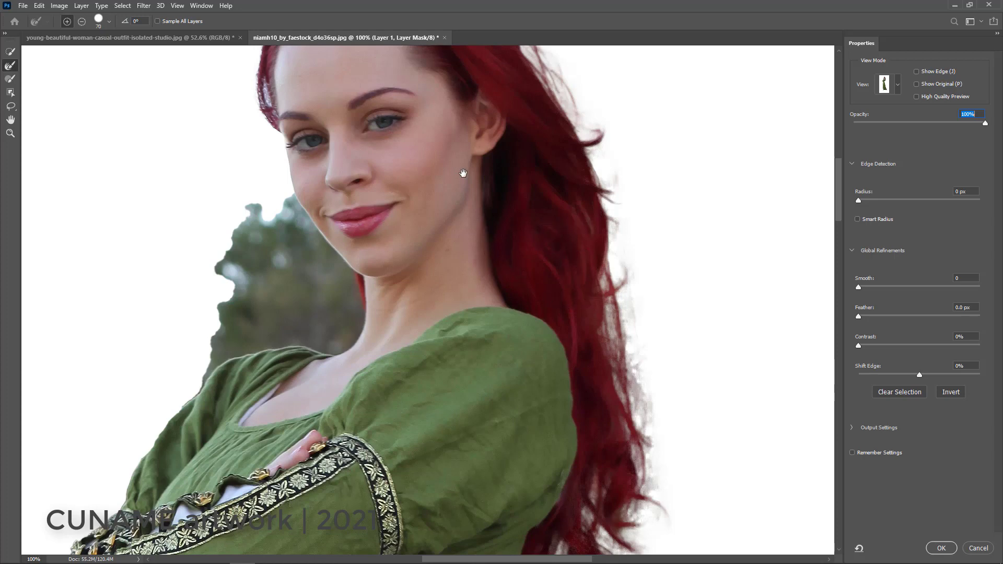
left_click_drag(460, 141, 525, 268)
left_click_drag(455, 96, 470, 170)
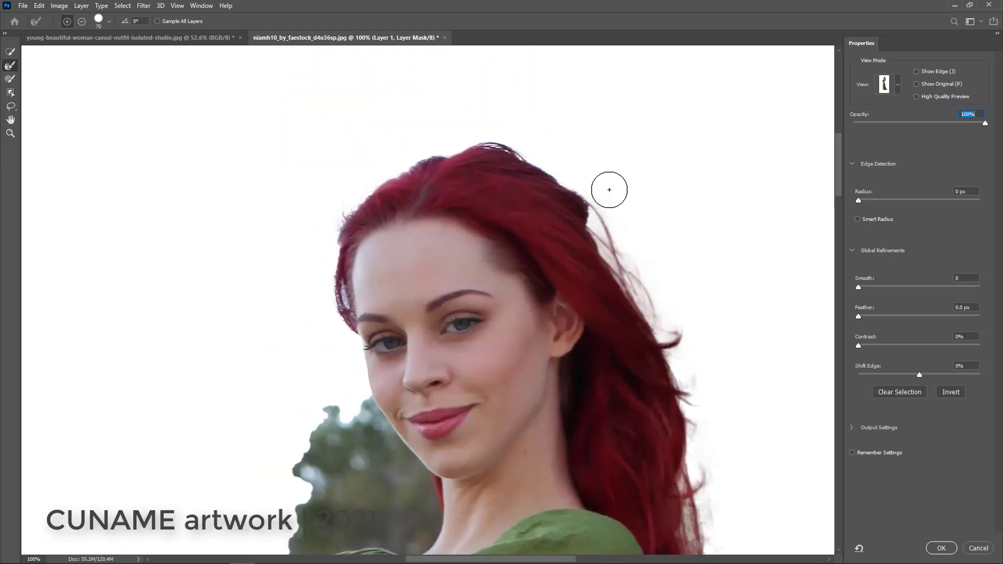
left_click_drag(600, 207, 575, 194)
key("bracketleft")
key("bracketleft")
key("bracketleft")
left_click_drag(524, 151, 343, 316)
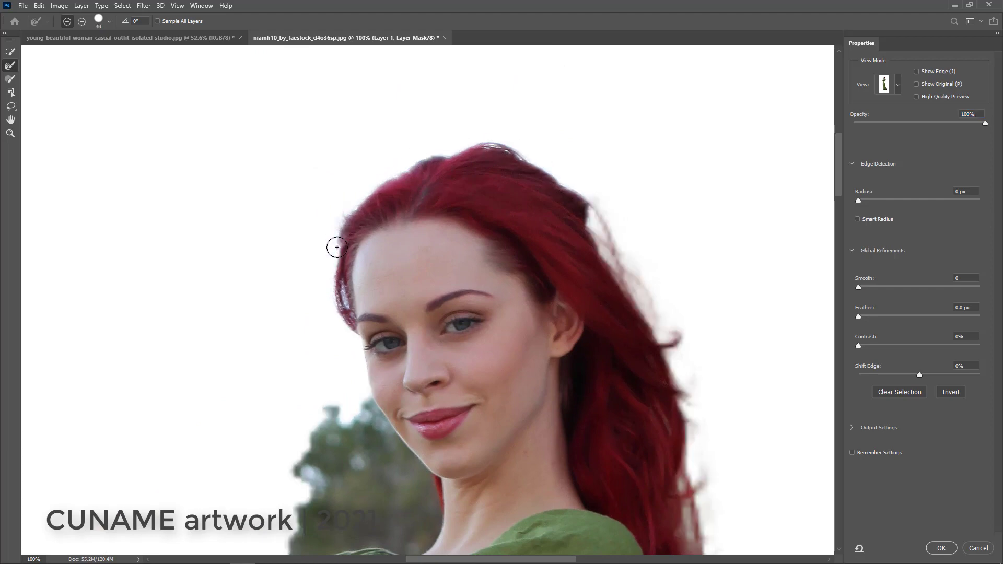
mouse_move(394, 431)
left_mouse_down()
mouse_move(389, 78)
mouse_move(488, 73)
left_mouse_up()
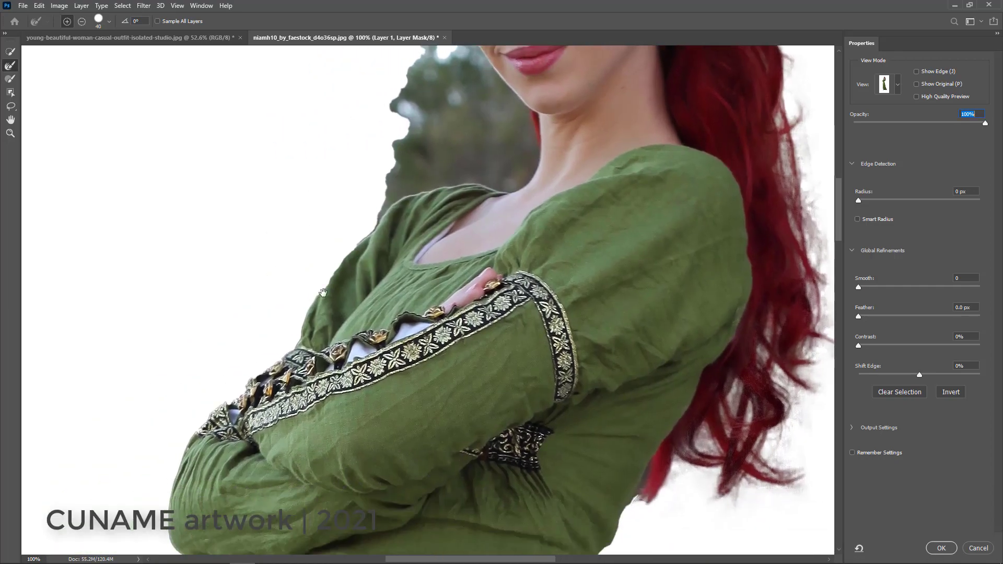
key("alt+space")
At 300% on the dress's right edge, set Feather 6.8 px, Contrast 40%, Shift Edge -17%.
left_click_drag(316, 316, 407, 49)
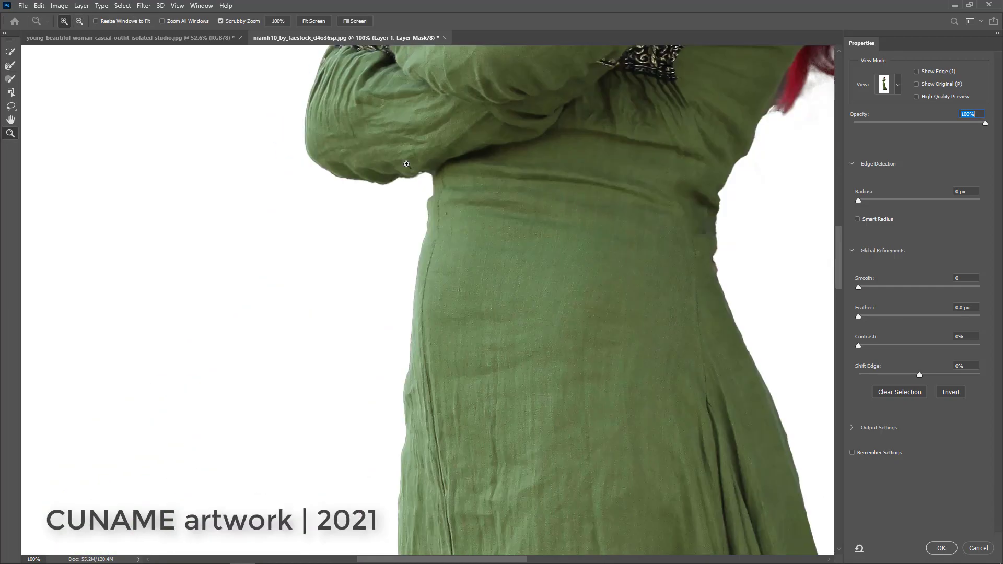
left_click(411, 341)
left_click(411, 341)
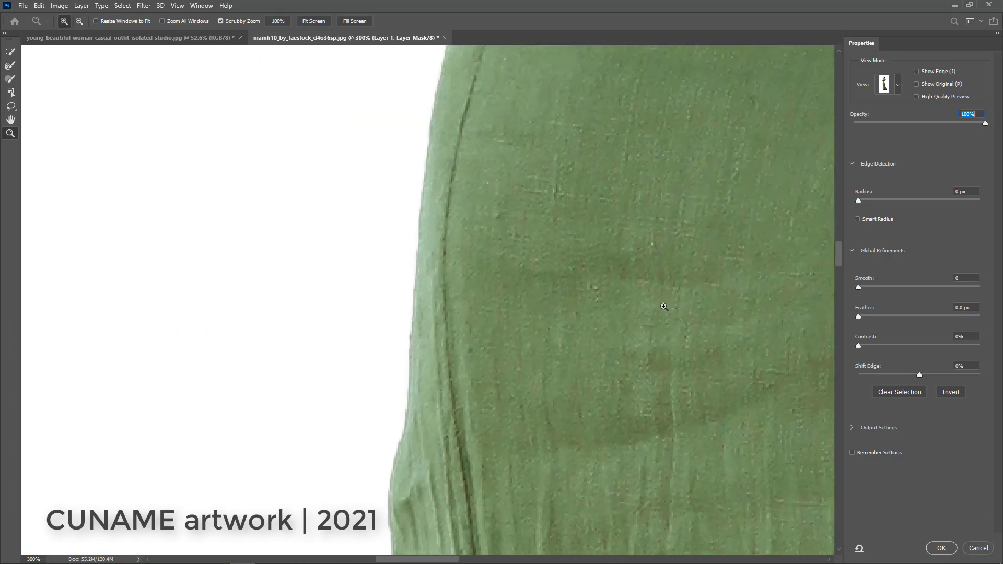
left_click_drag(696, 262, 348, 262)
left_click_drag(780, 317, 359, 291)
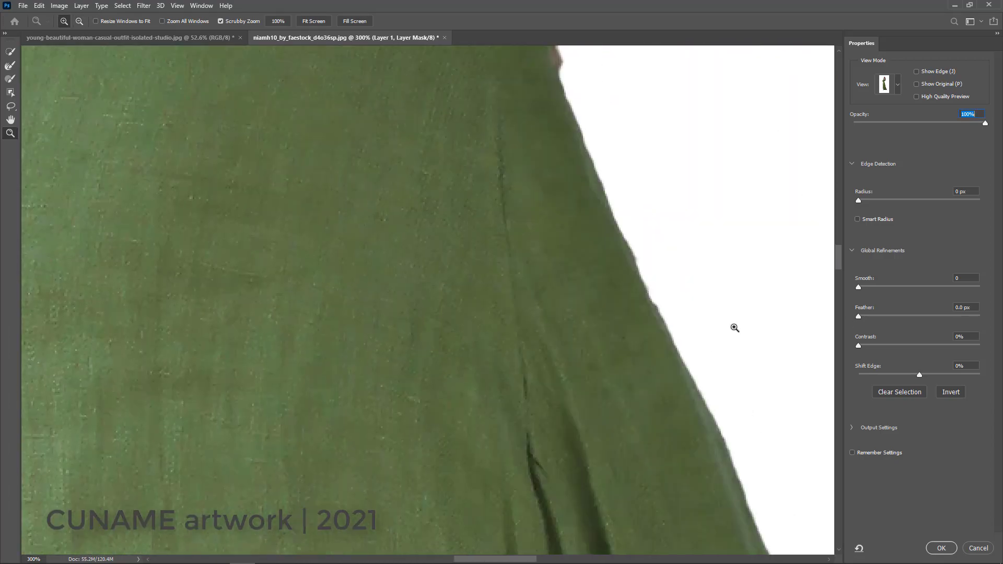
mouse_move(734, 329)
left_mouse_down()
mouse_move(602, 352)
mouse_move(598, 362)
left_mouse_up()
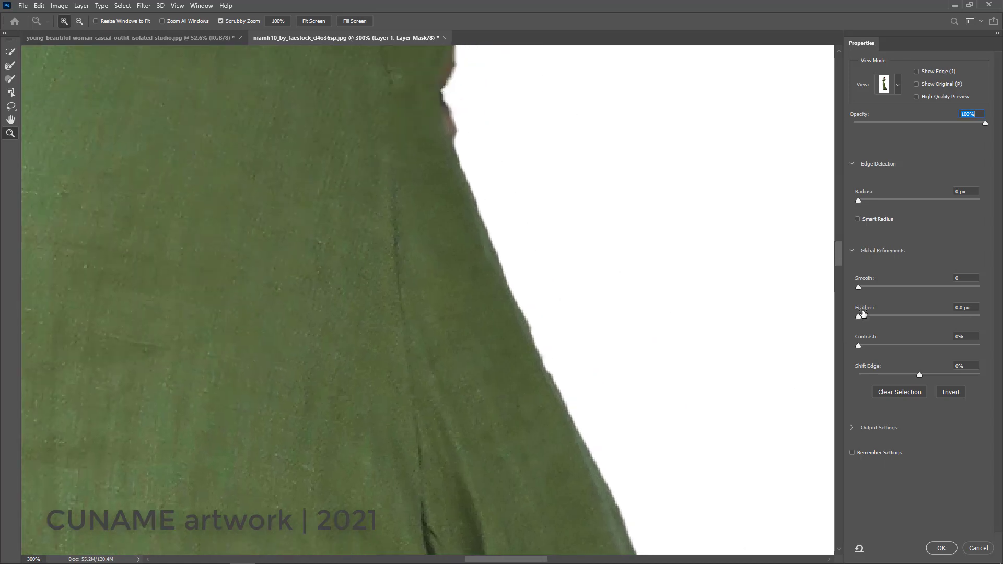
left_click_drag(895, 317, 897, 318)
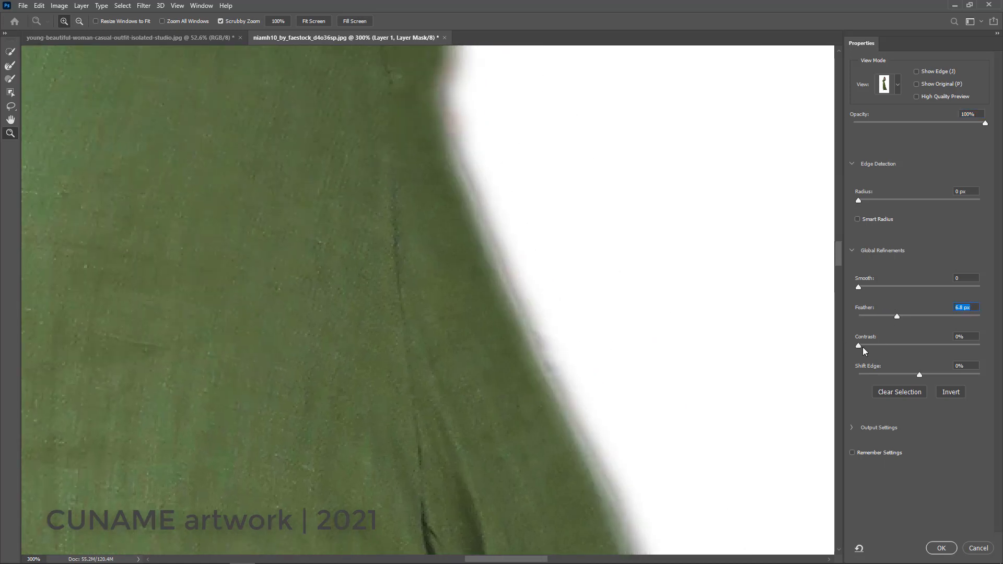
mouse_move(862, 347)
left_mouse_down()
mouse_move(907, 348)
mouse_move(904, 372)
left_mouse_up()
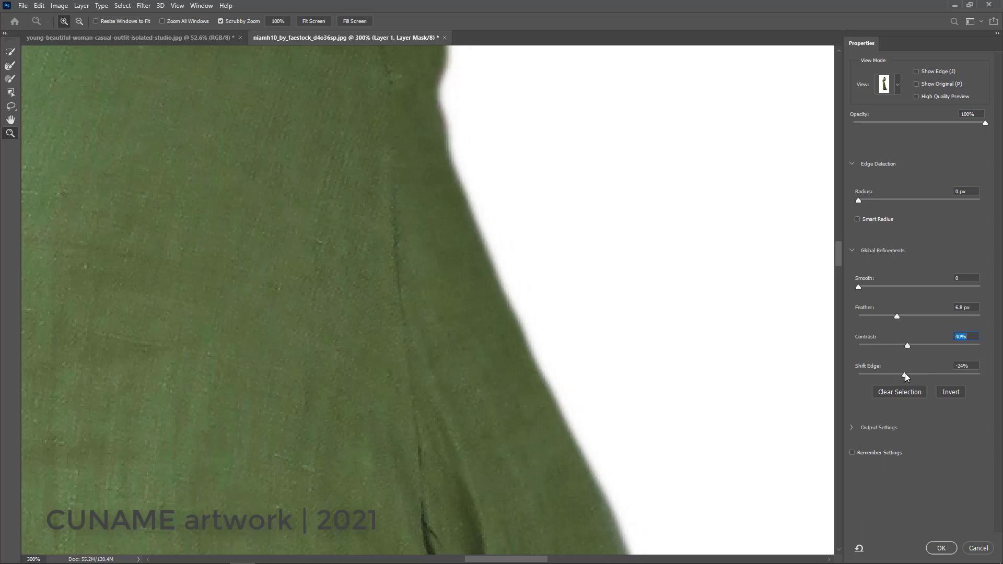
left_click(909, 376)
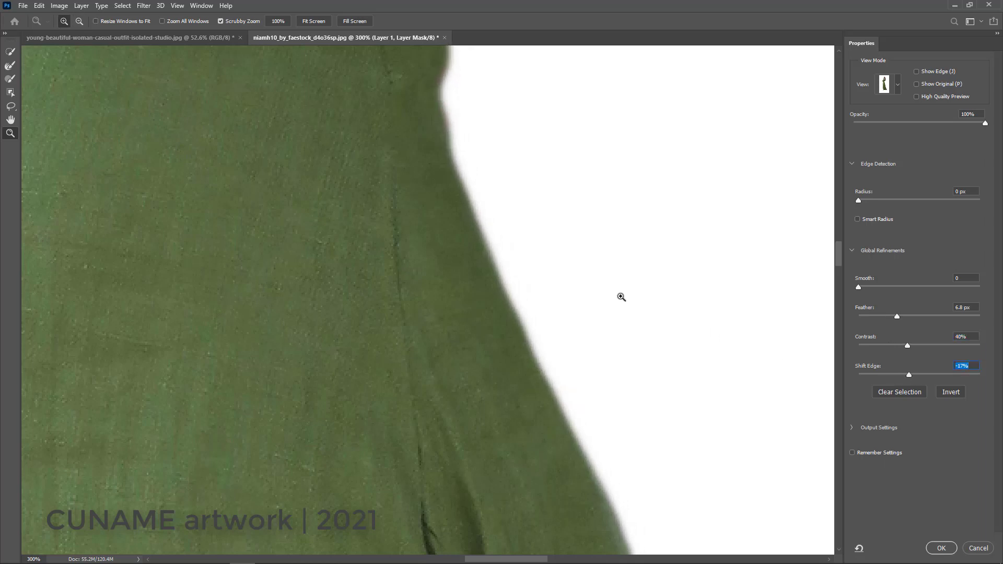
Zoom out with the Zoom tool until the whole cutout is visible.
left_click(514, 246, "alt")
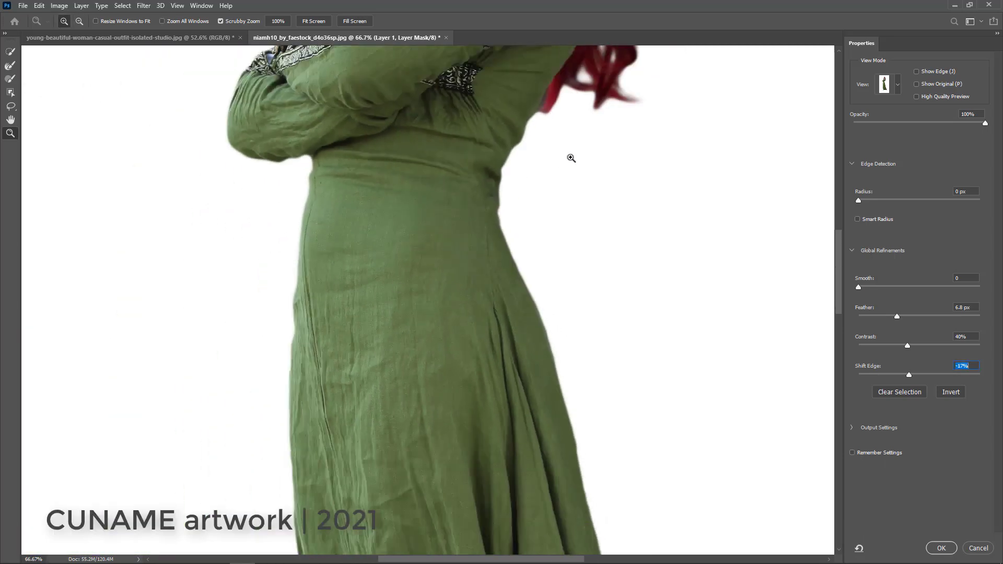
left_click_drag(579, 125, 522, 401)
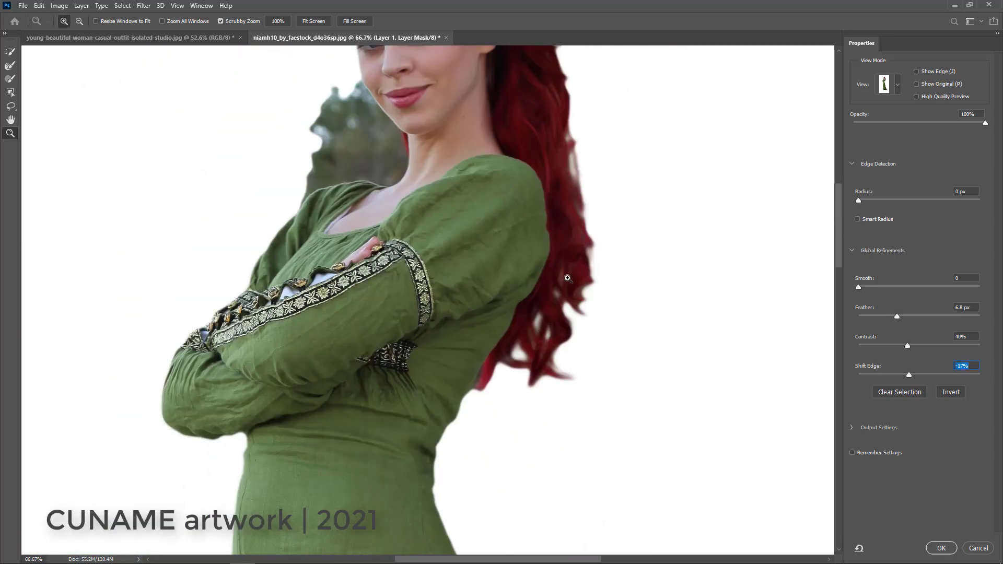
left_click(498, 388, "alt")
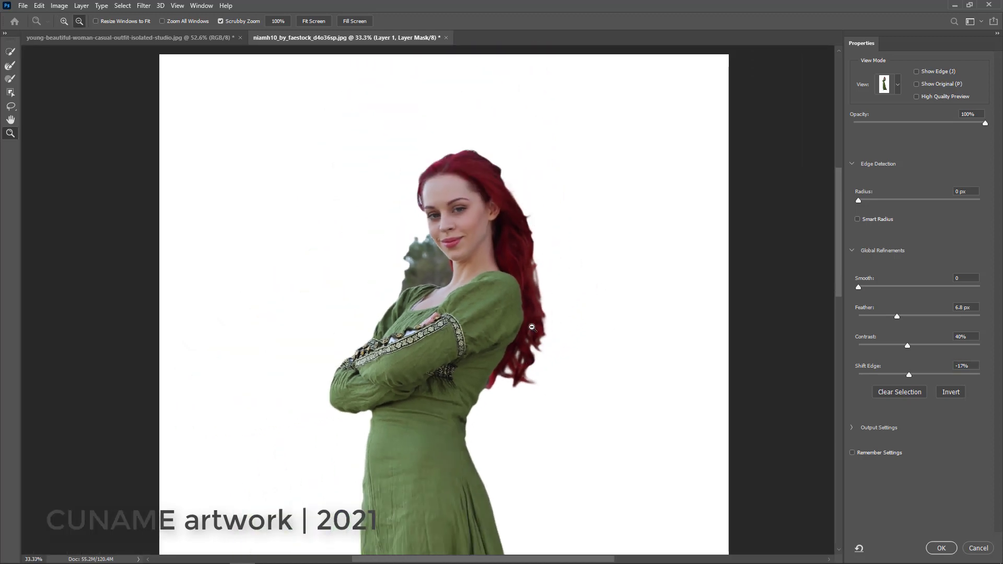
left_click(533, 334, "alt")
left_click(559, 327, "alt")
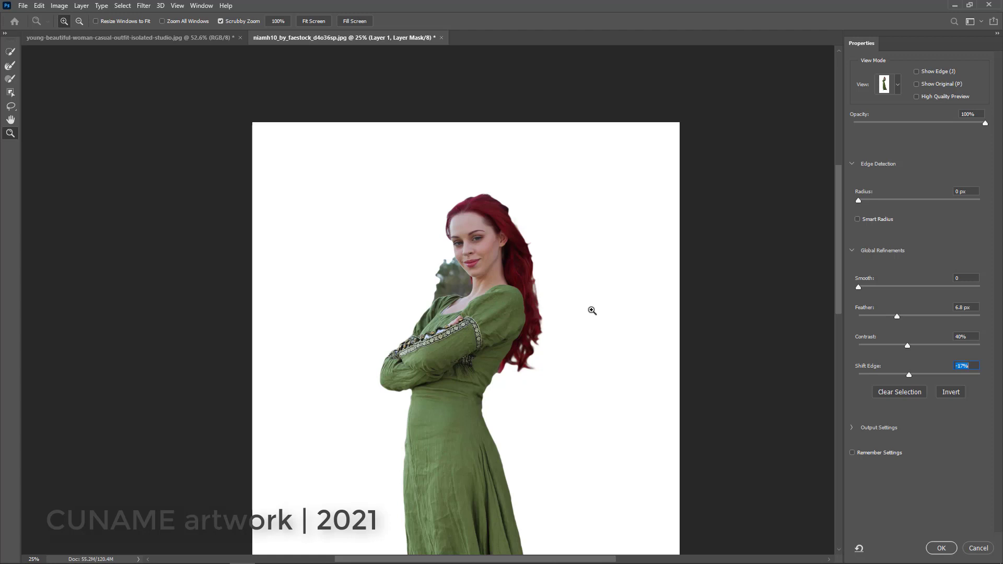
left_click(478, 278, "alt")
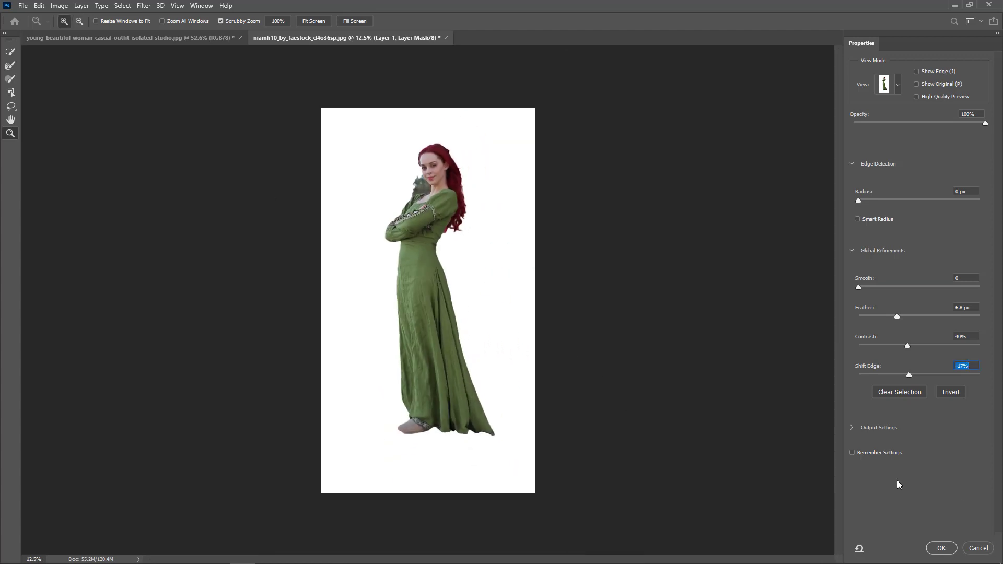
Cancel Select and Mask and undo hiding the Background layer so the outdoor photo shows again.
left_click(978, 548)
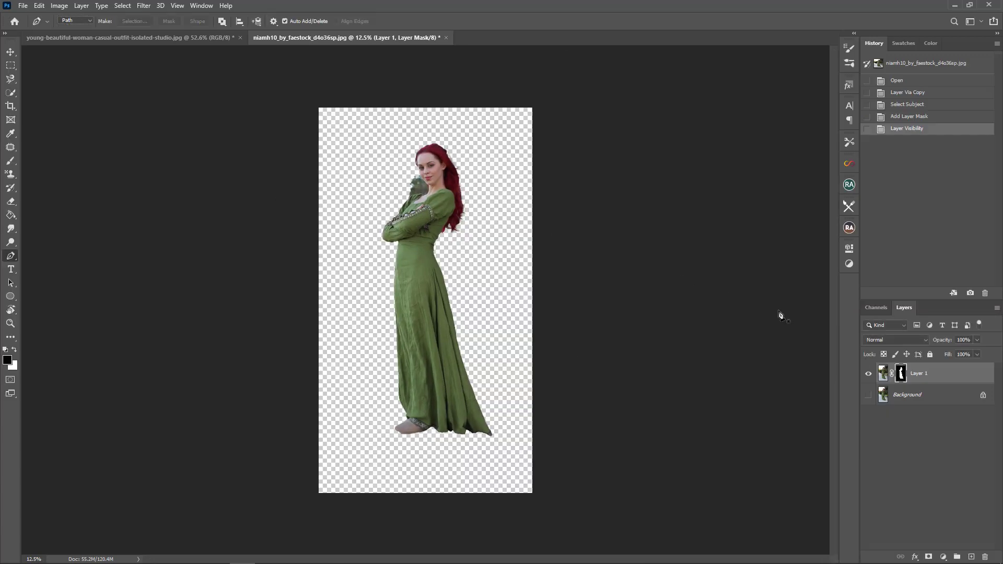
key("ctrl+z")
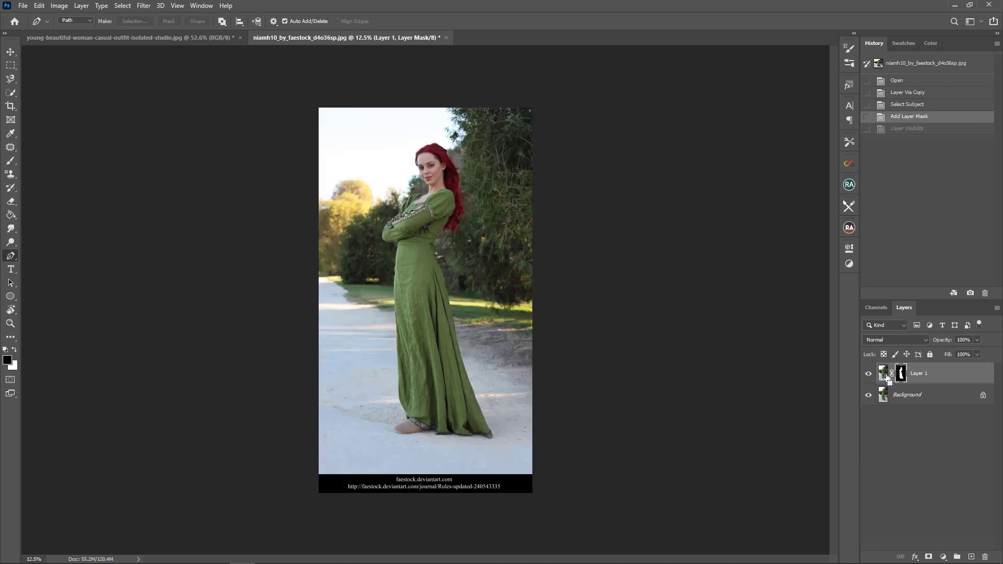